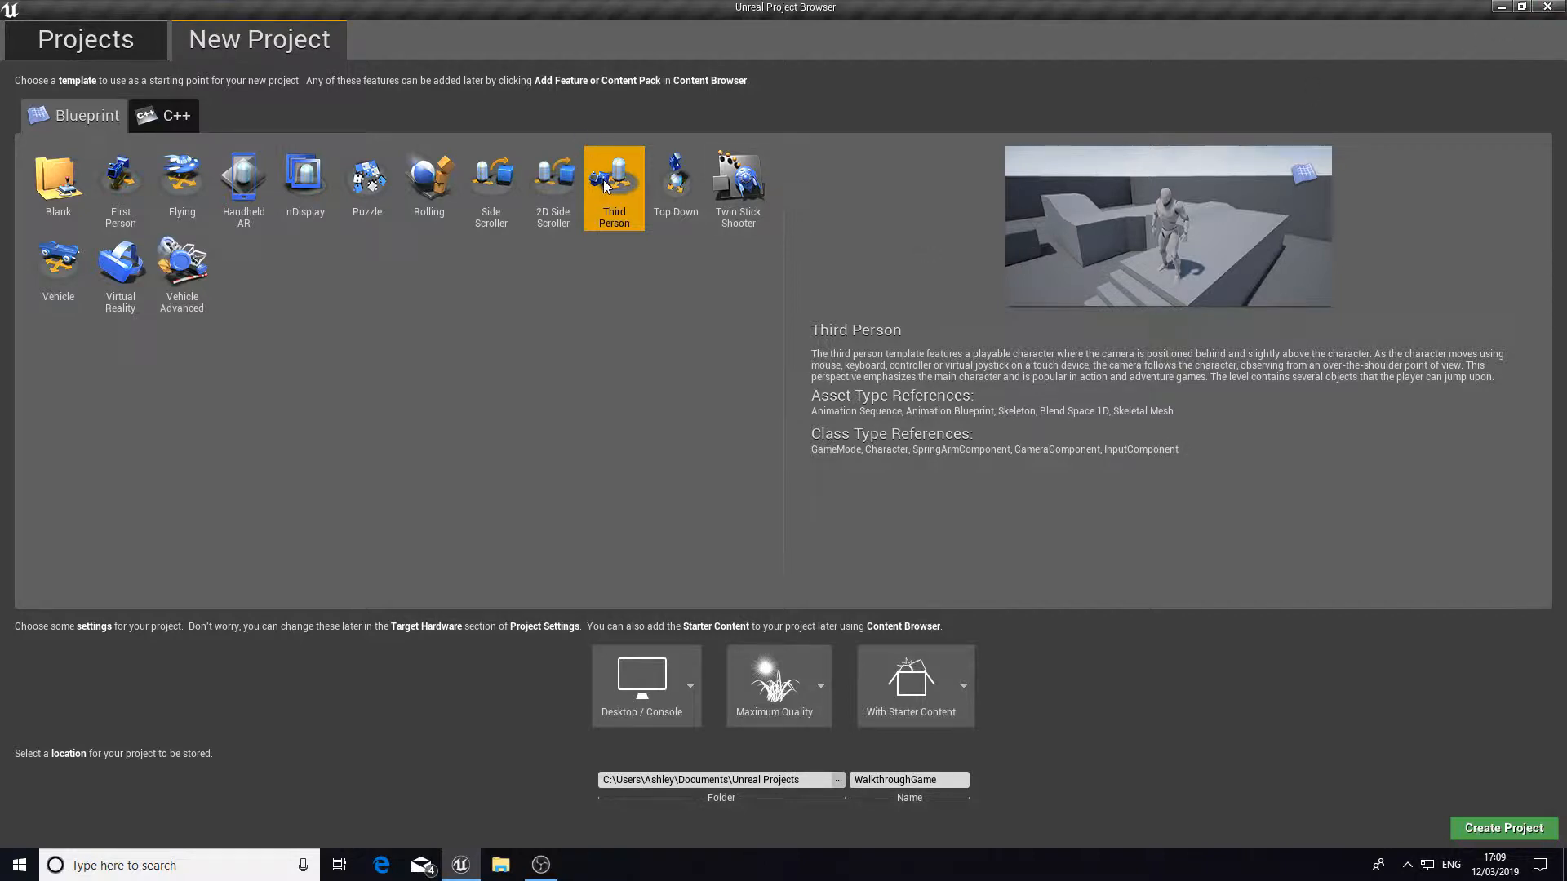
Step: Create the Third Person Blueprint project WalkthroughGame for Desktop / Console at maximum quality, with starter content
click(863, 762)
click(1468, 829)
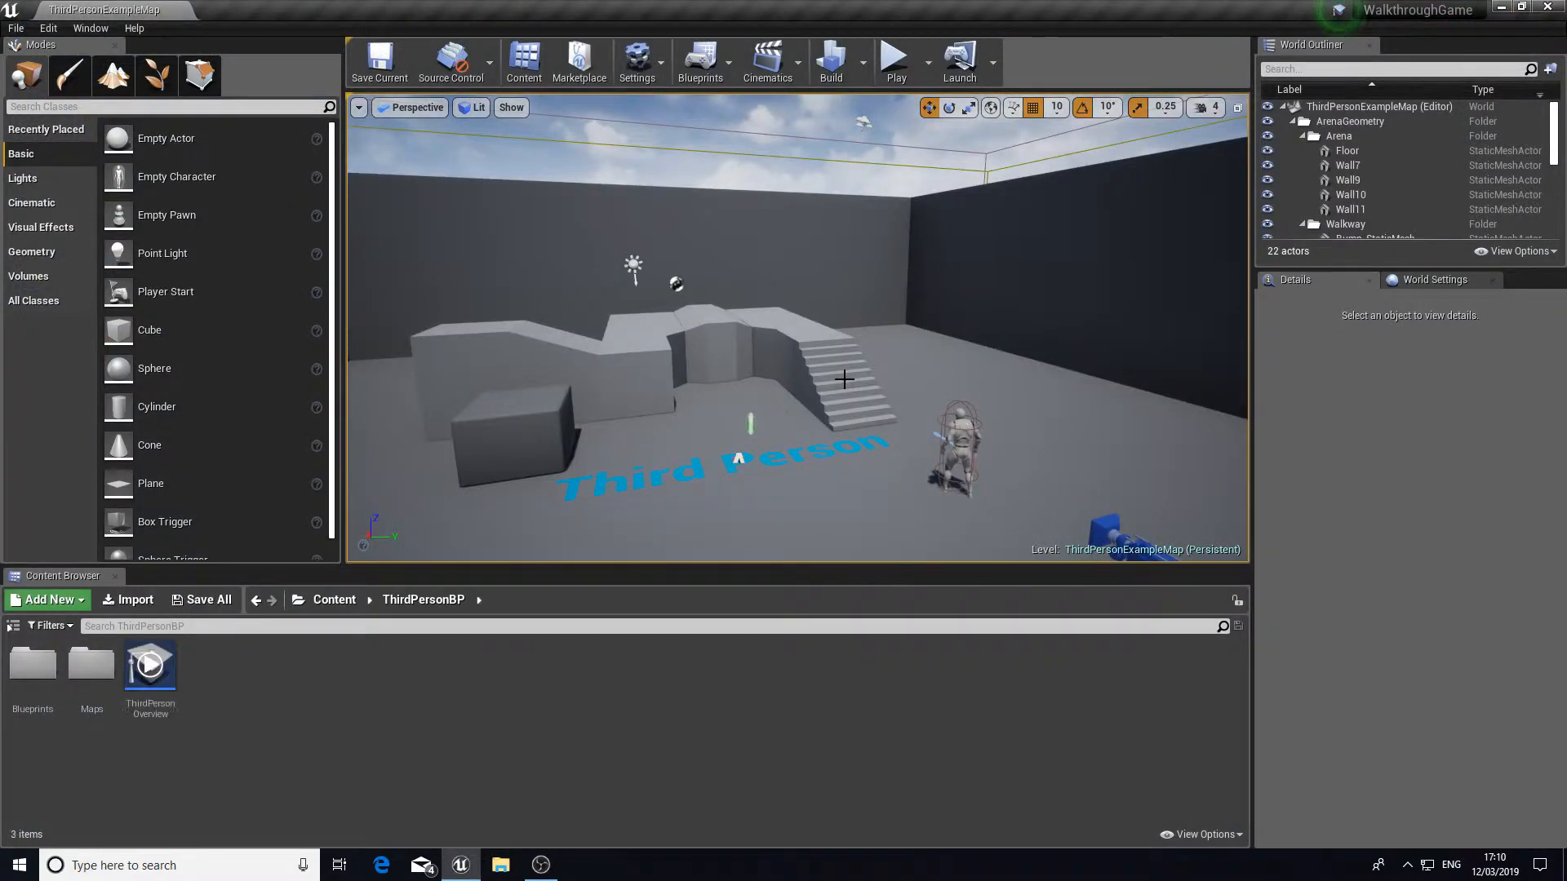
right_drag(780, 290, 861, 320)
click(781, 267)
click(822, 308)
click(820, 303)
click(1346, 151)
shift+click(1350, 208)
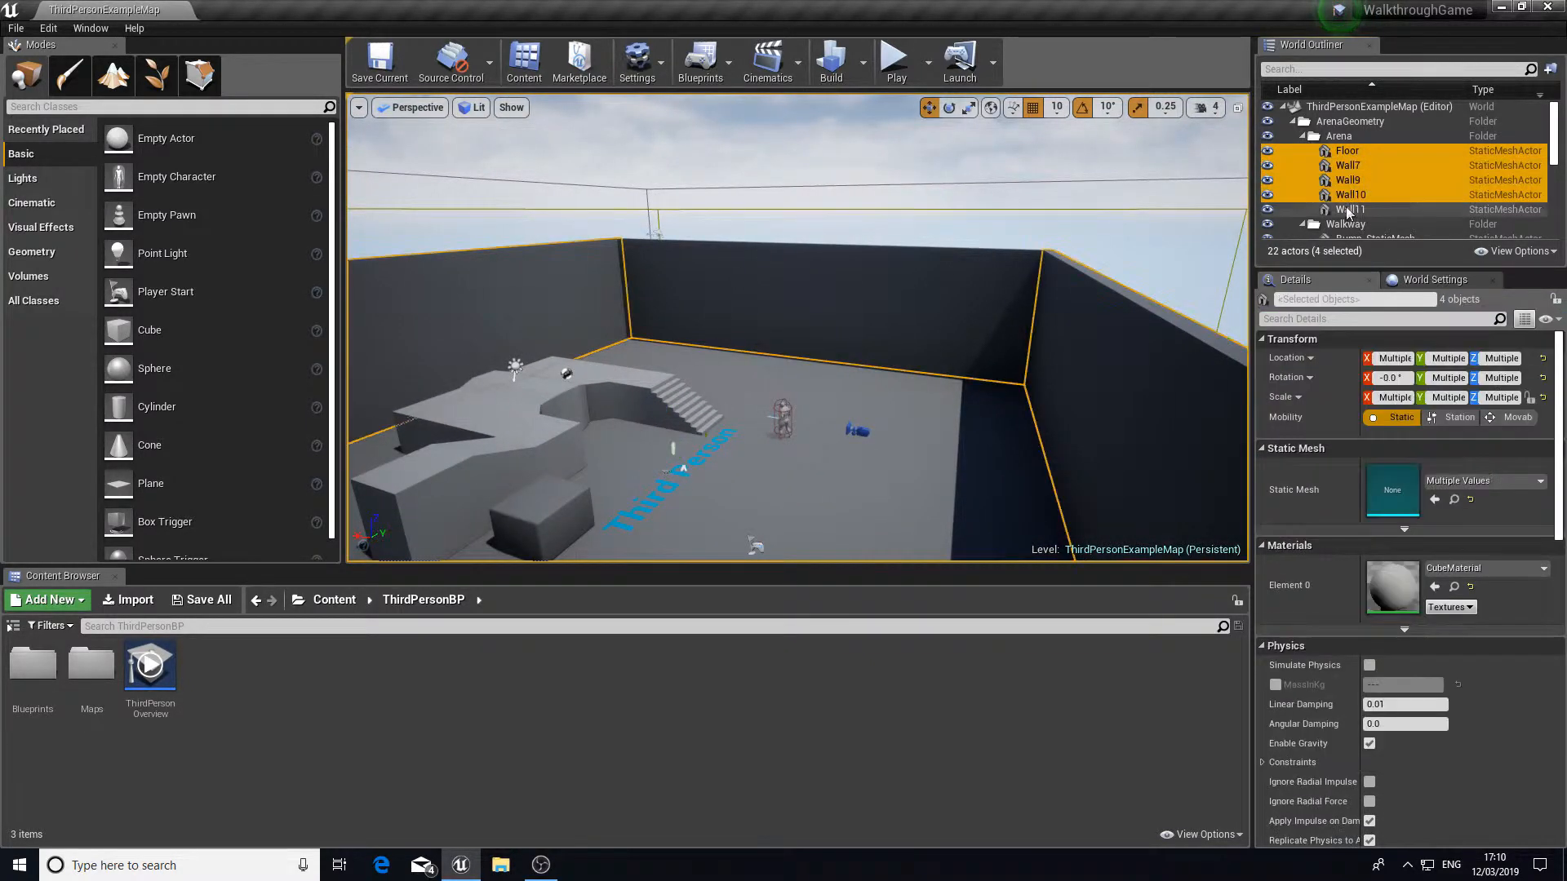
right_click(1348, 208)
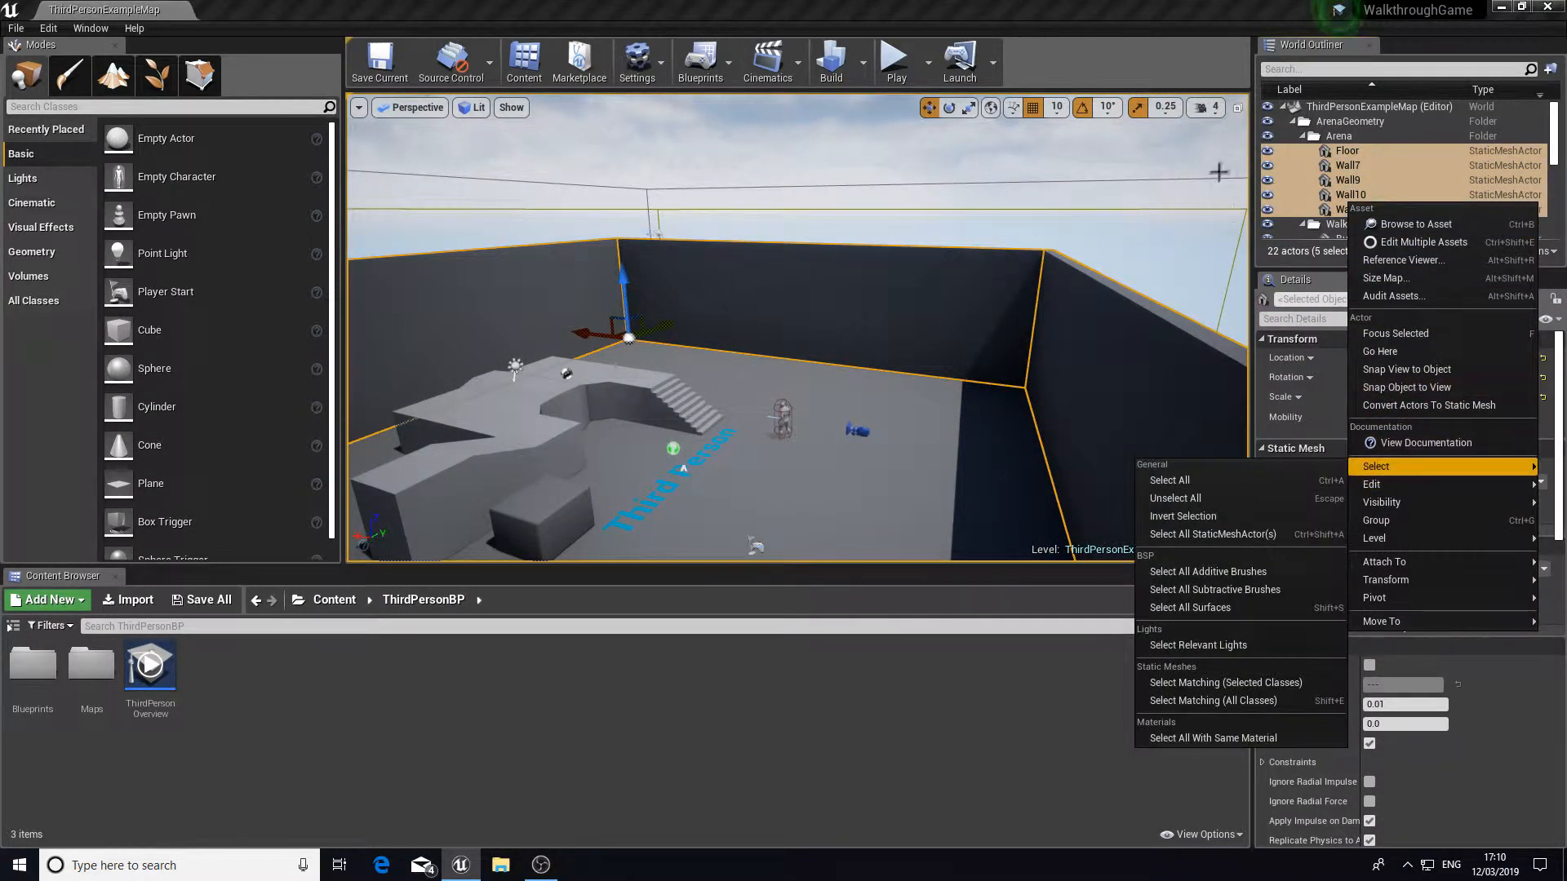
Step: Delete the four arena walls Wall7, Wall9, Wall10 and Wall11 from the level
click(1330, 165)
shift+click(1350, 209)
right_click(1355, 173)
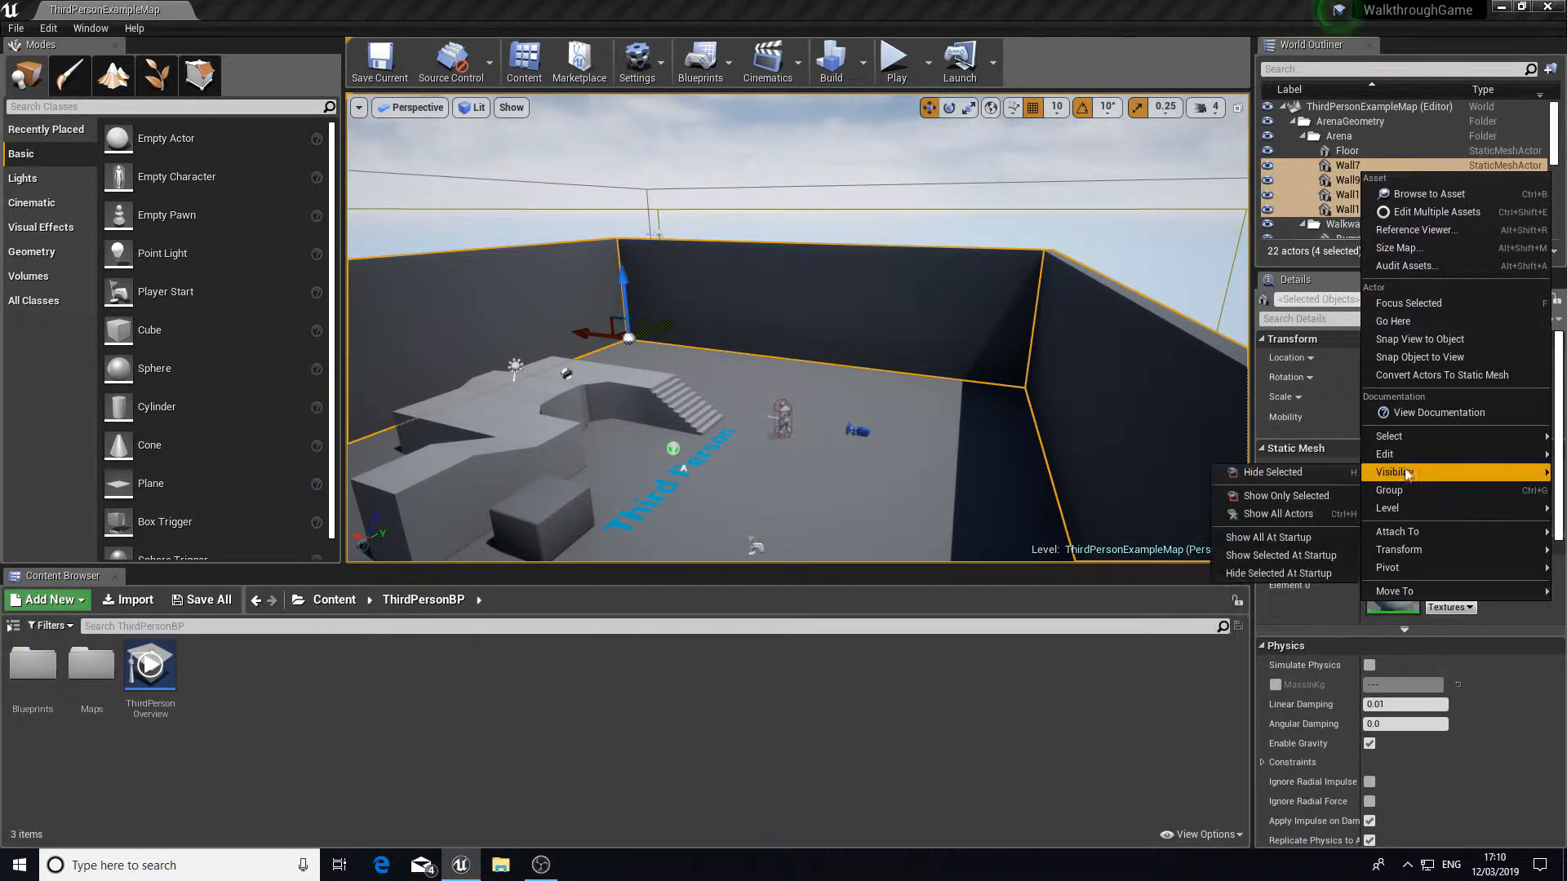
mouse_move(1415, 457)
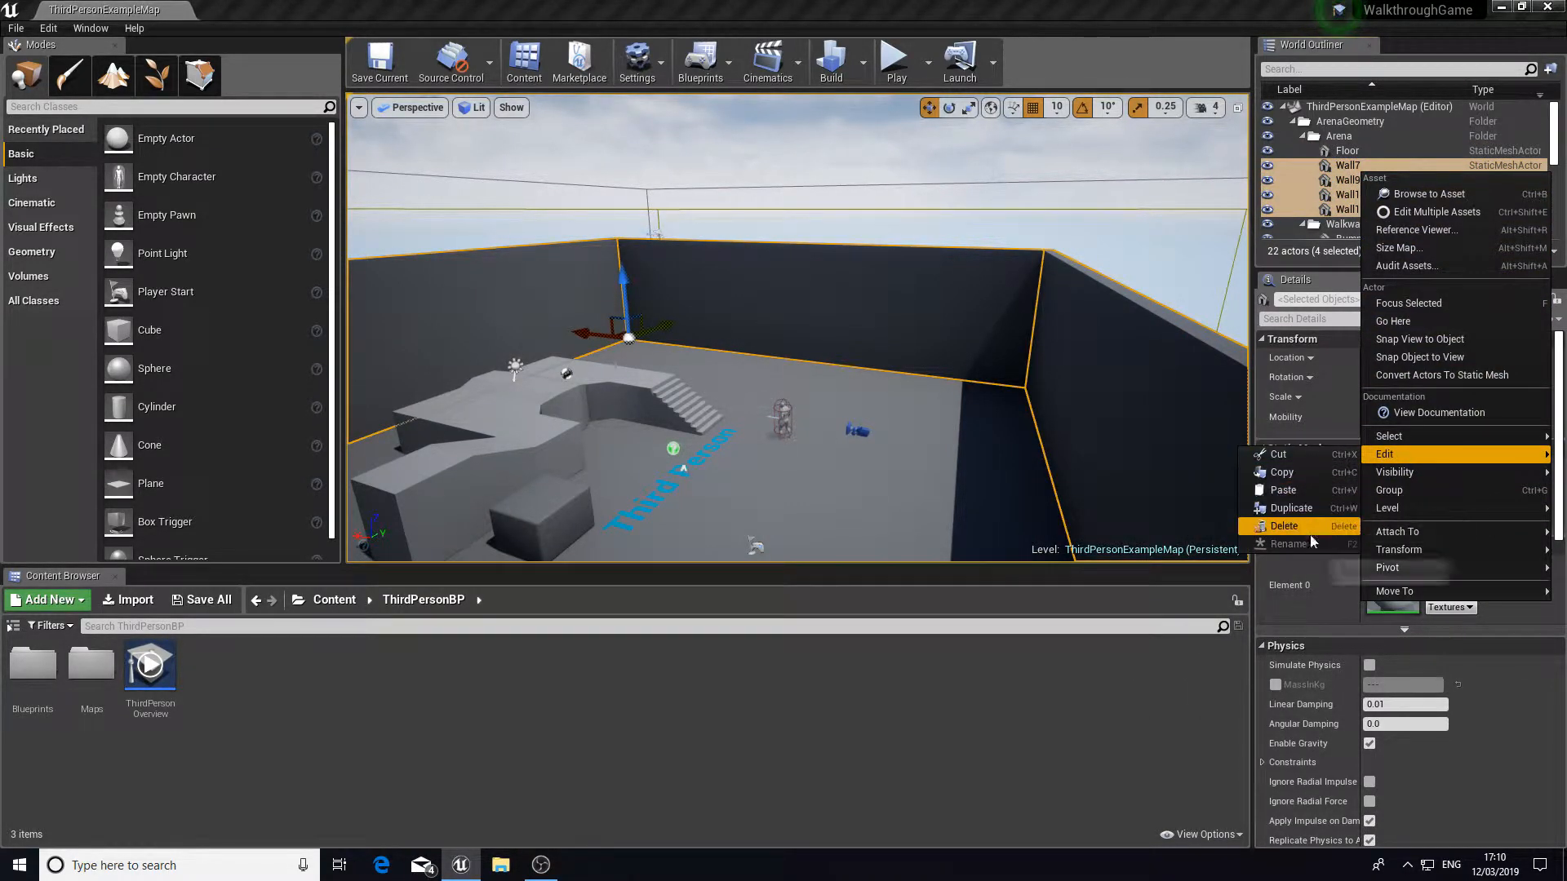
click(1284, 526)
Step: Select the LightmassImportanceVolume and the PostProcessVolume that surround the arena floor
key(s)
right_drag(796, 327, 941, 413)
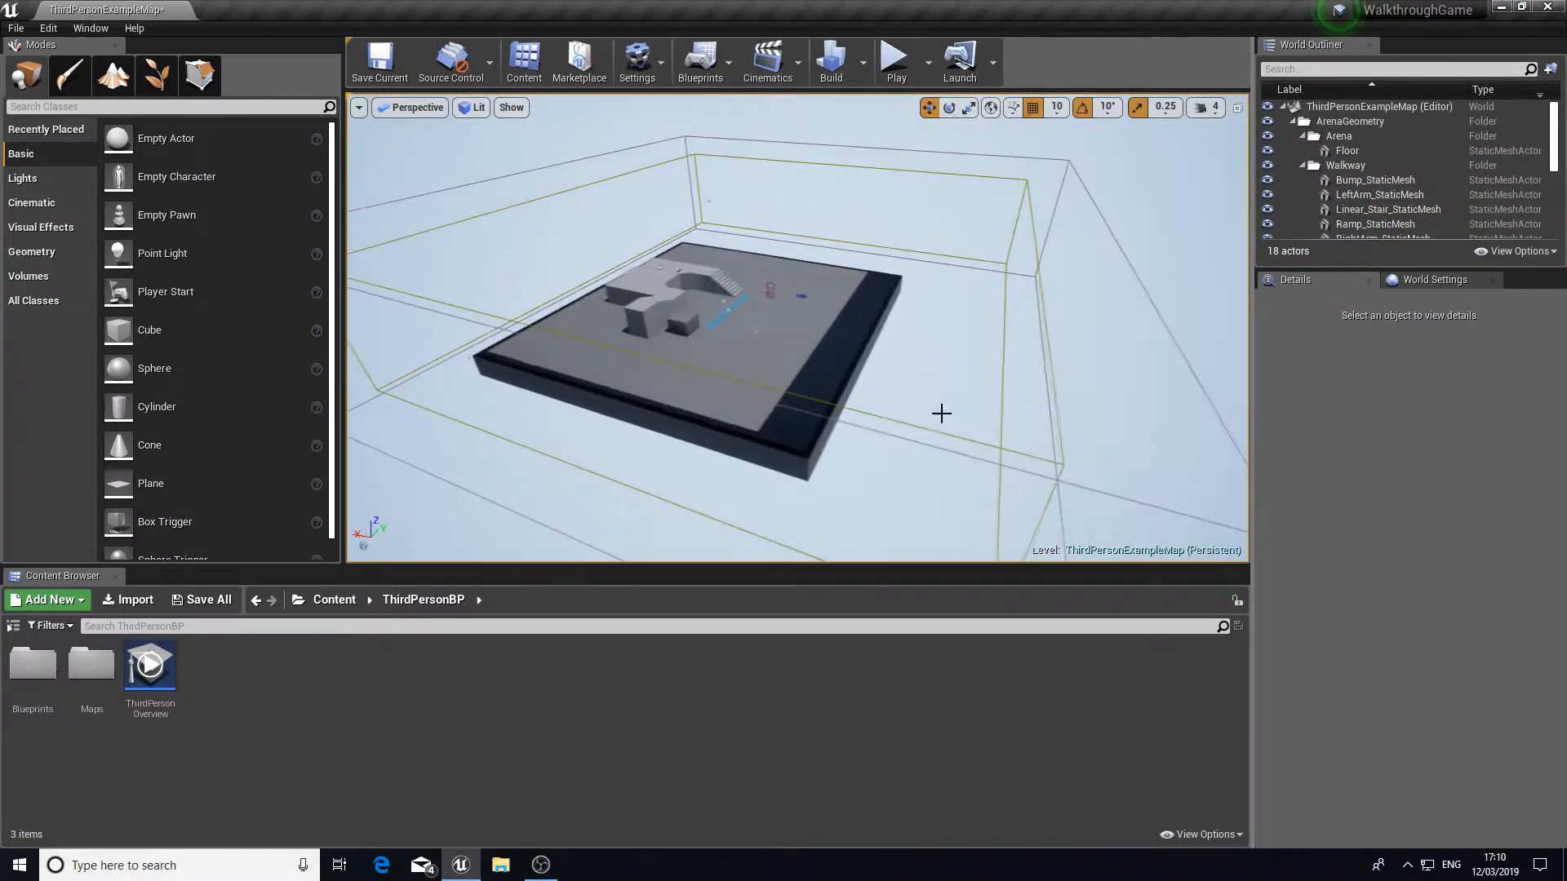
click(938, 431)
ctrl+click(937, 443)
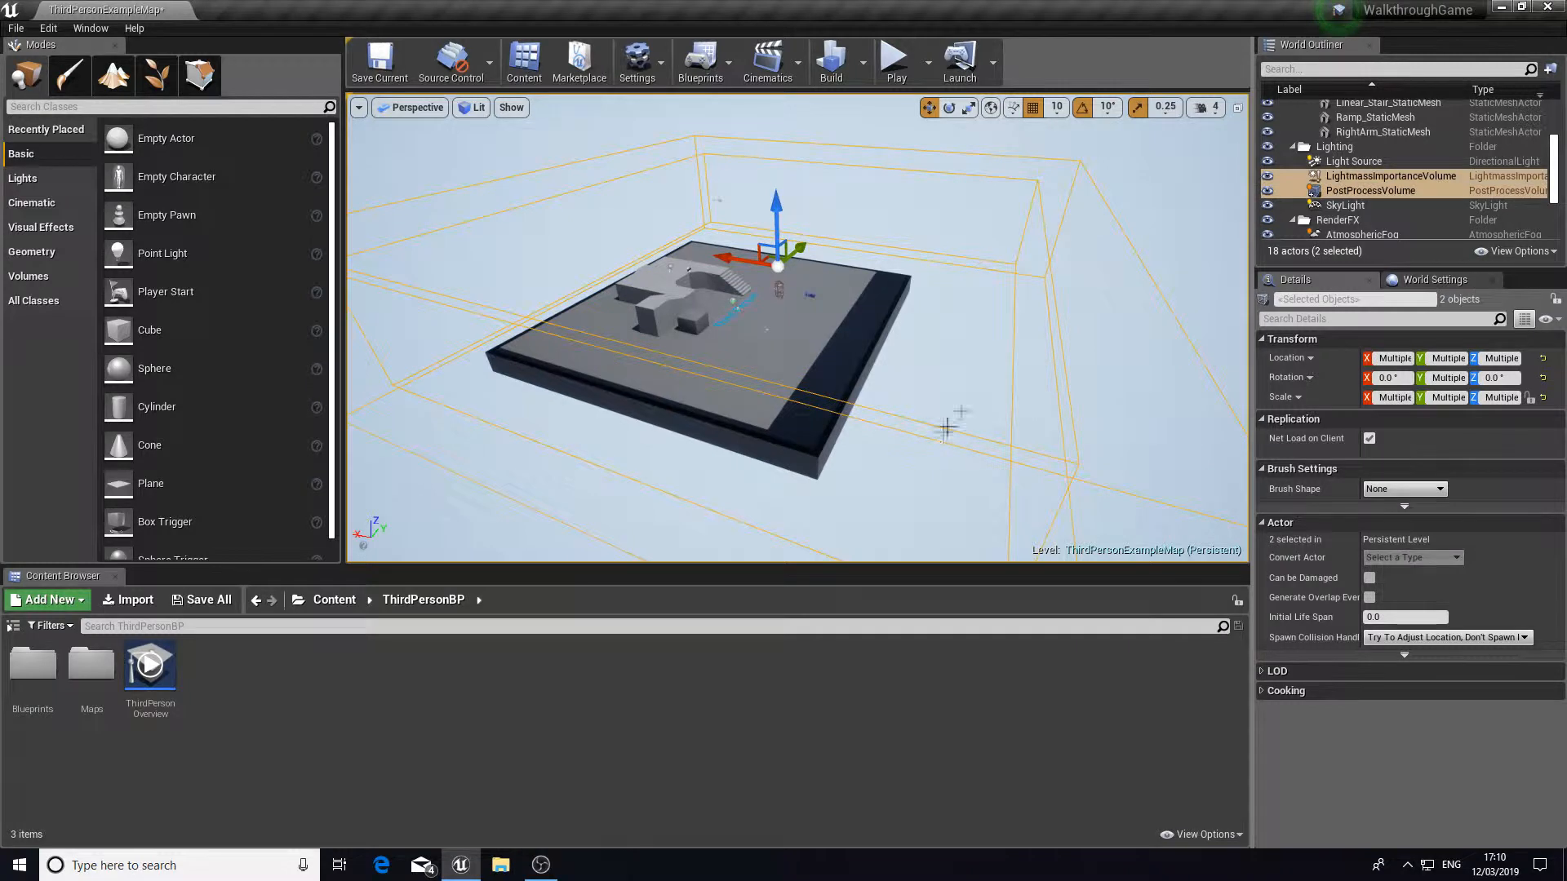
right_click(1342, 181)
mouse_move(1367, 394)
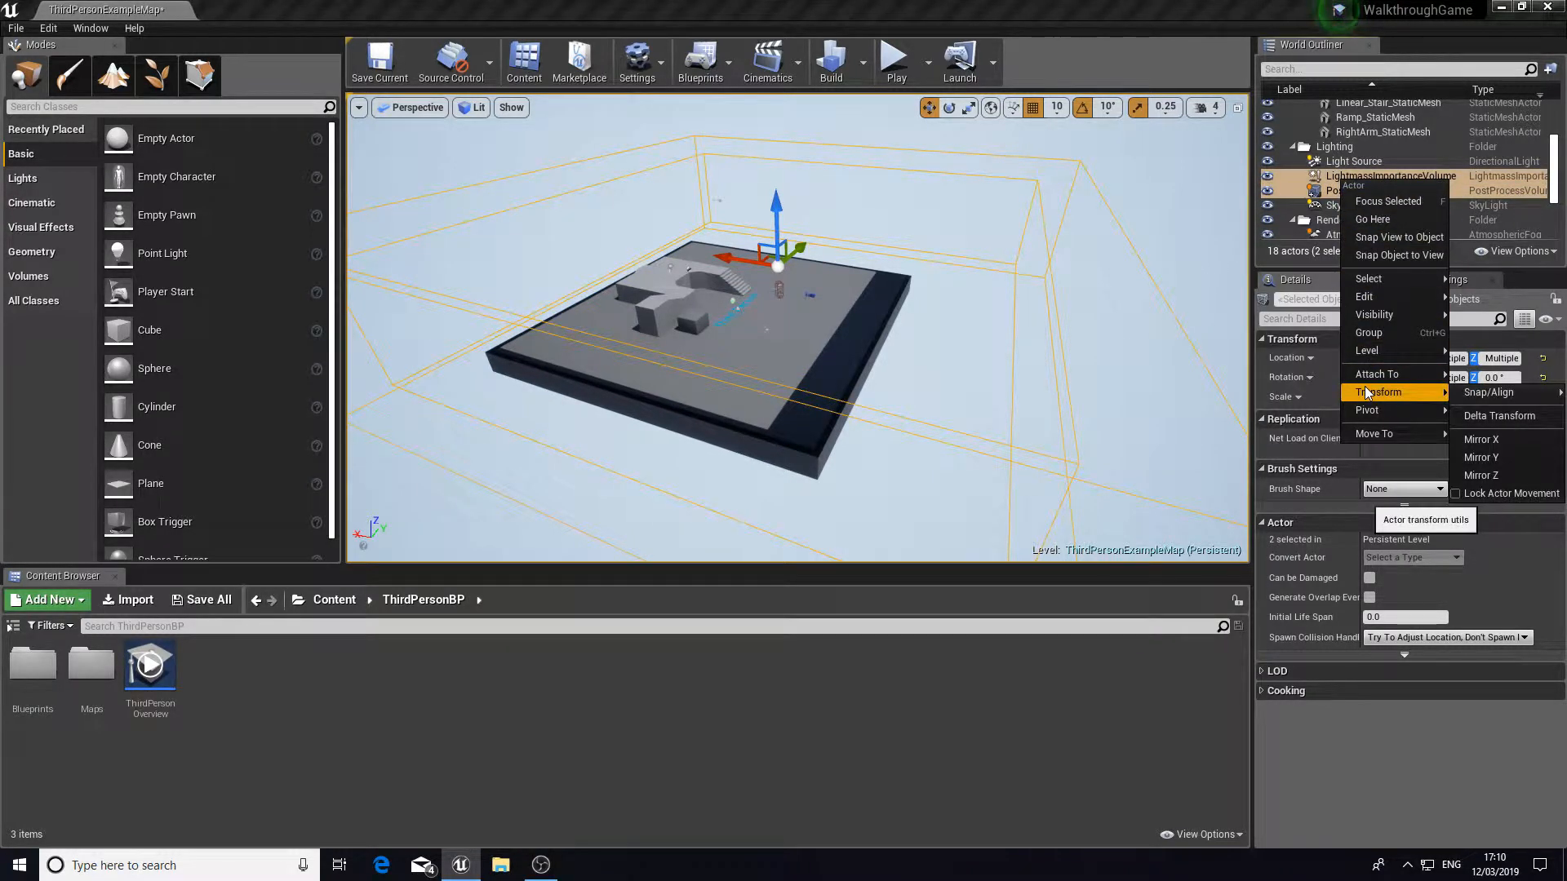
mouse_move(1397, 316)
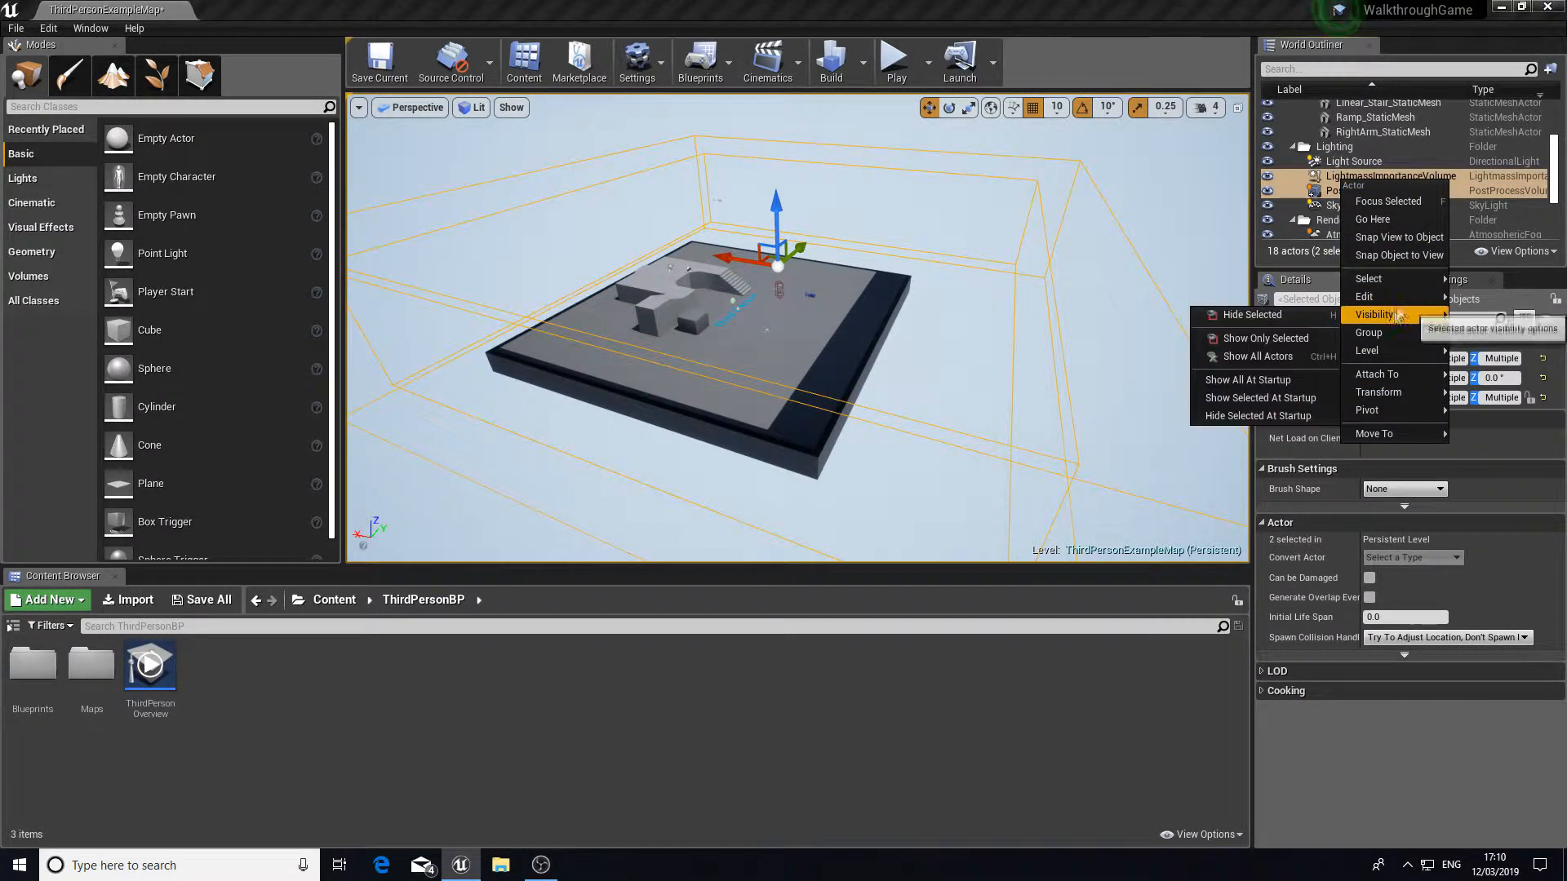
mouse_move(1363, 296)
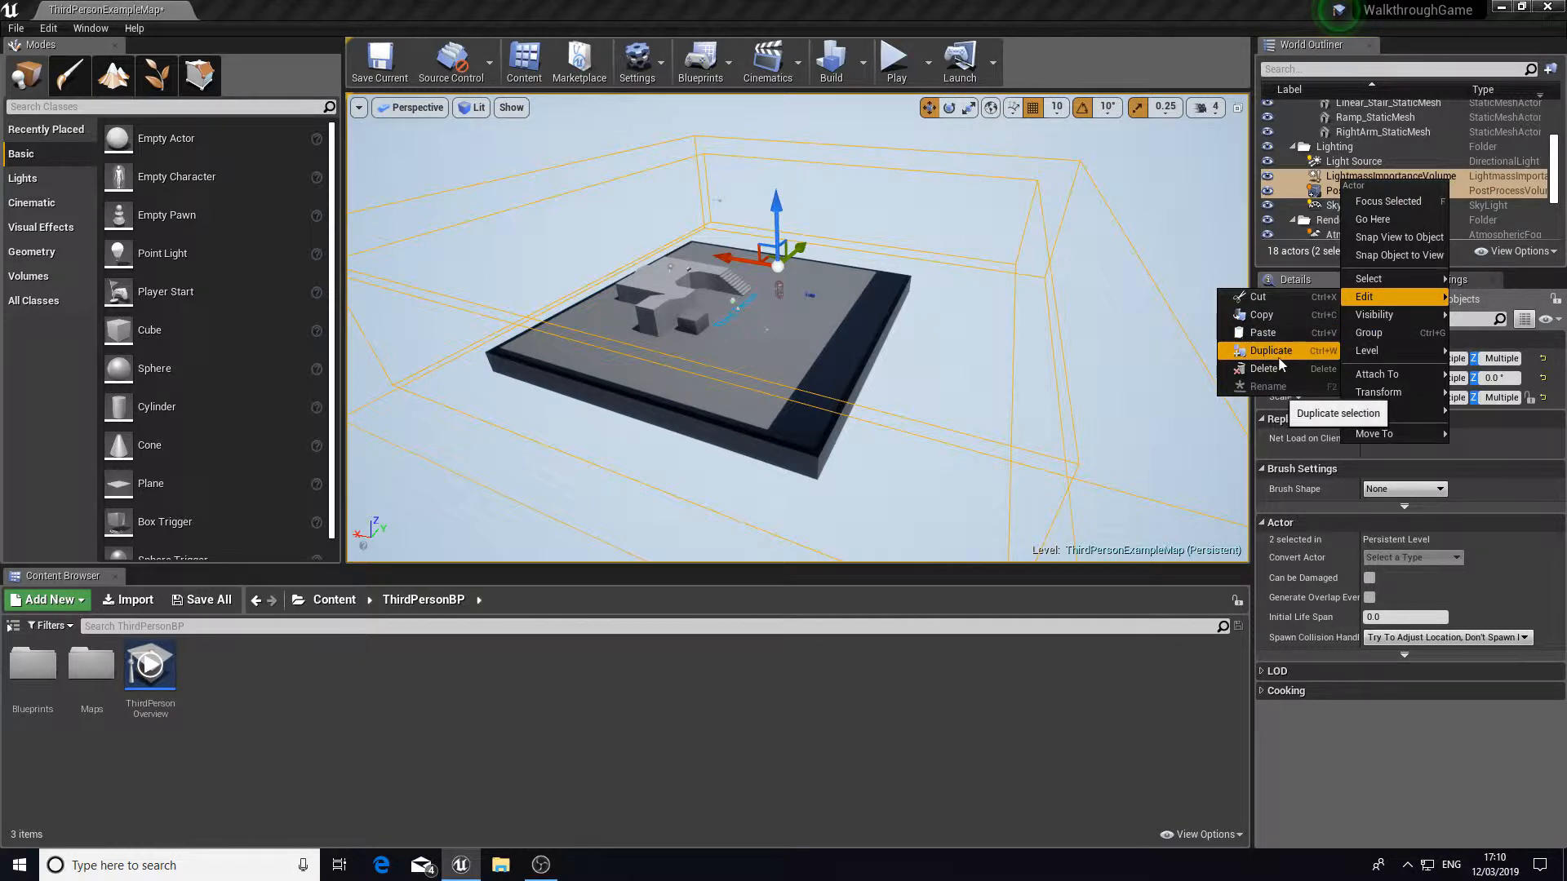
click(1273, 351)
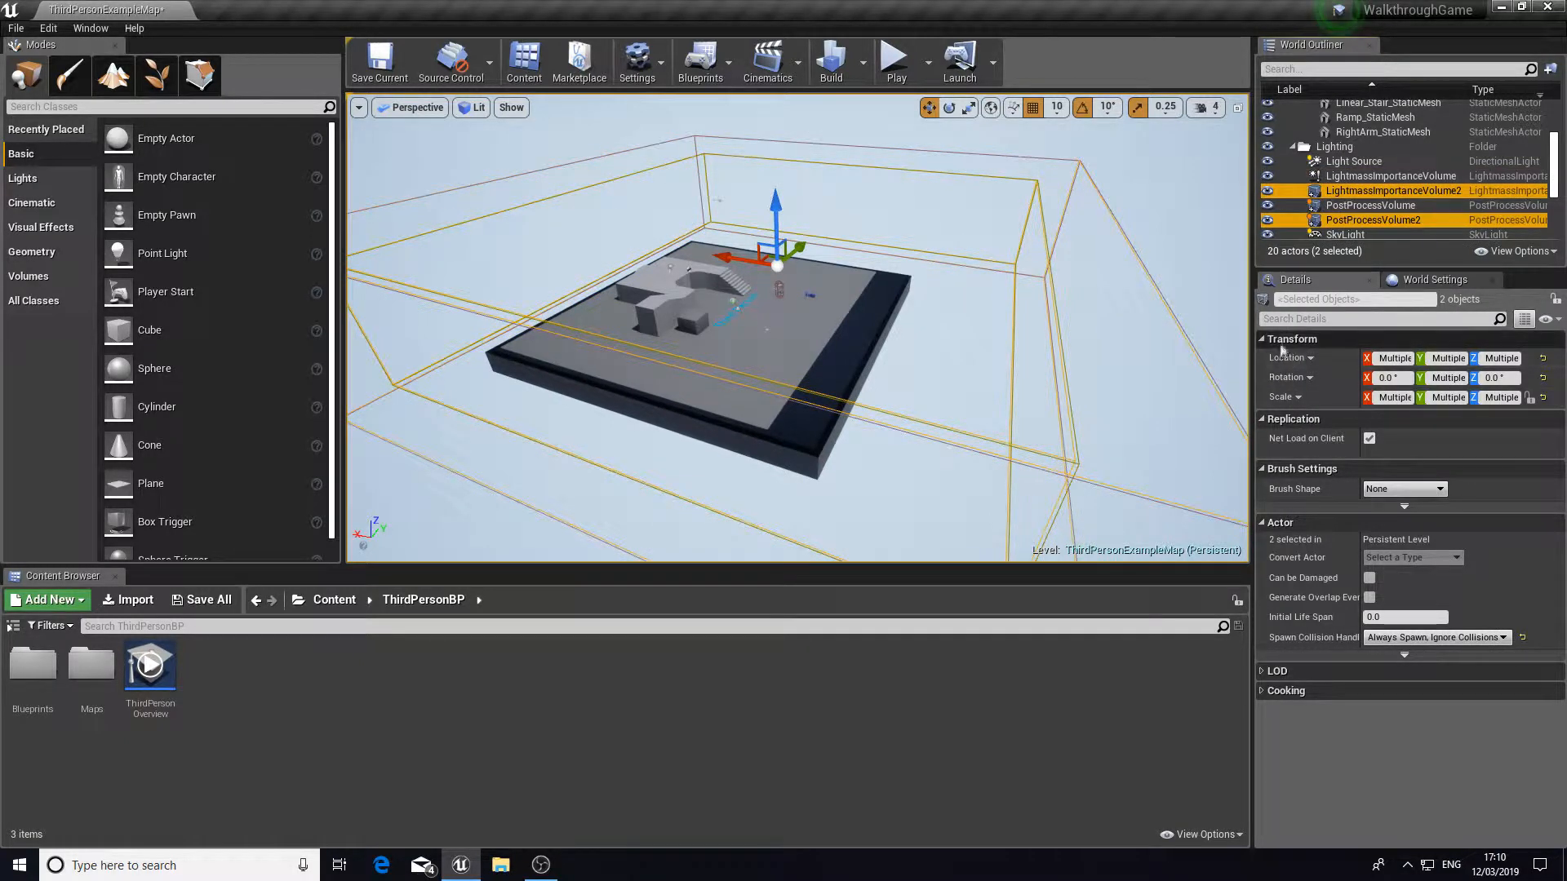
key(ctrl+z)
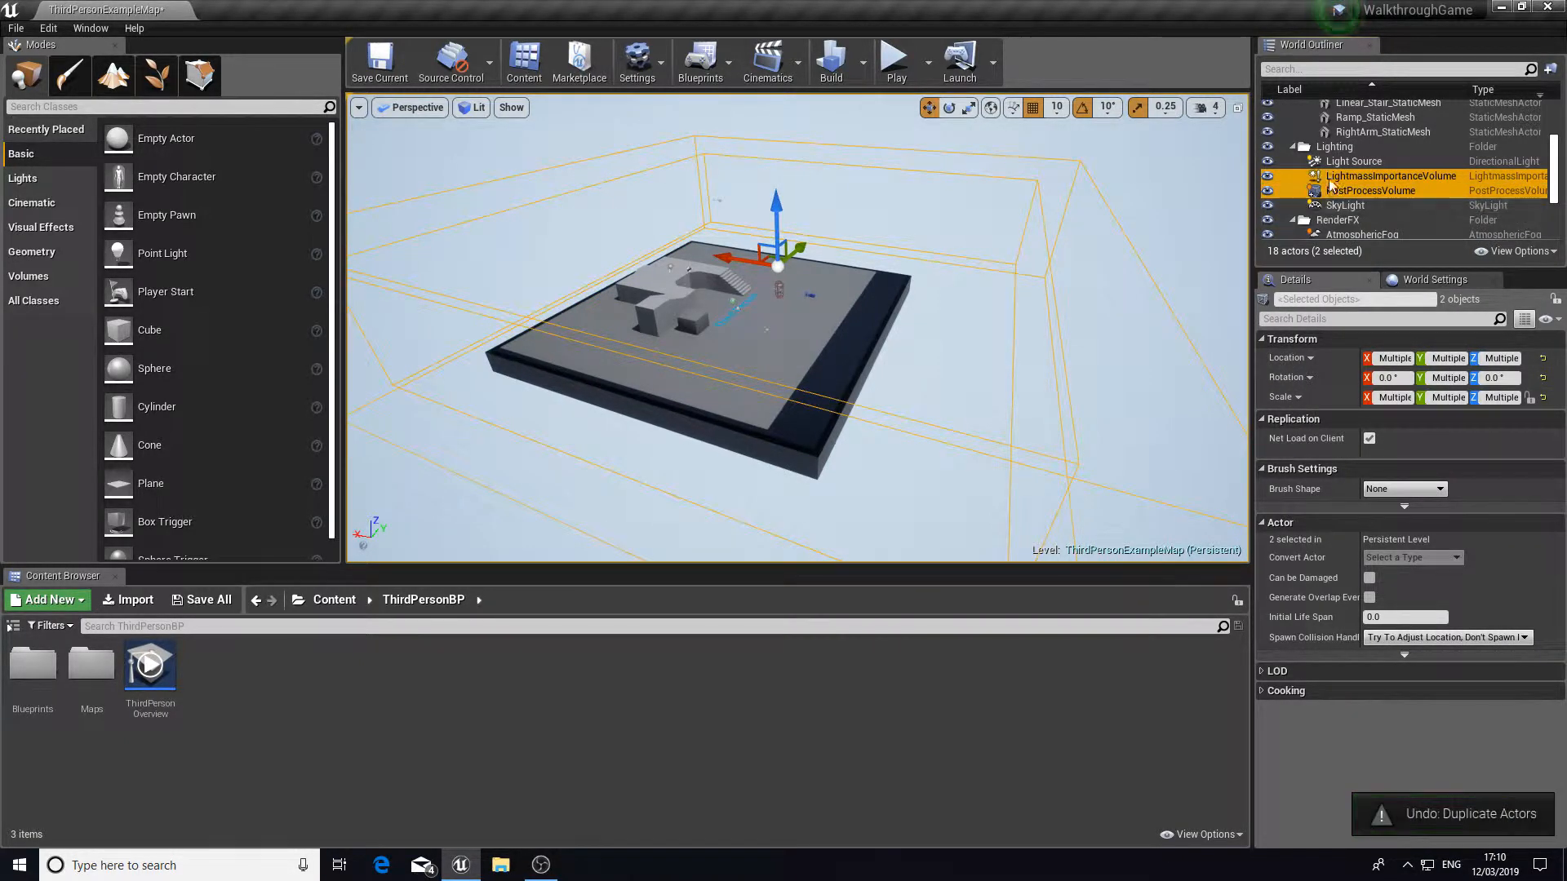
Step: Delete the selected LightmassImportanceVolume and PostProcessVolume from the level
right_click(1329, 178)
mouse_move(1371, 296)
click(1490, 370)
Step: Play-test the level by running the character over the edge of the floor, and end the session
mouse_move(964, 232)
right_down()
mouse_move(1093, 233)
mouse_move(964, 233)
right_up()
click(978, 313)
right_drag(978, 312, 975, 269)
click(895, 63)
key(w)
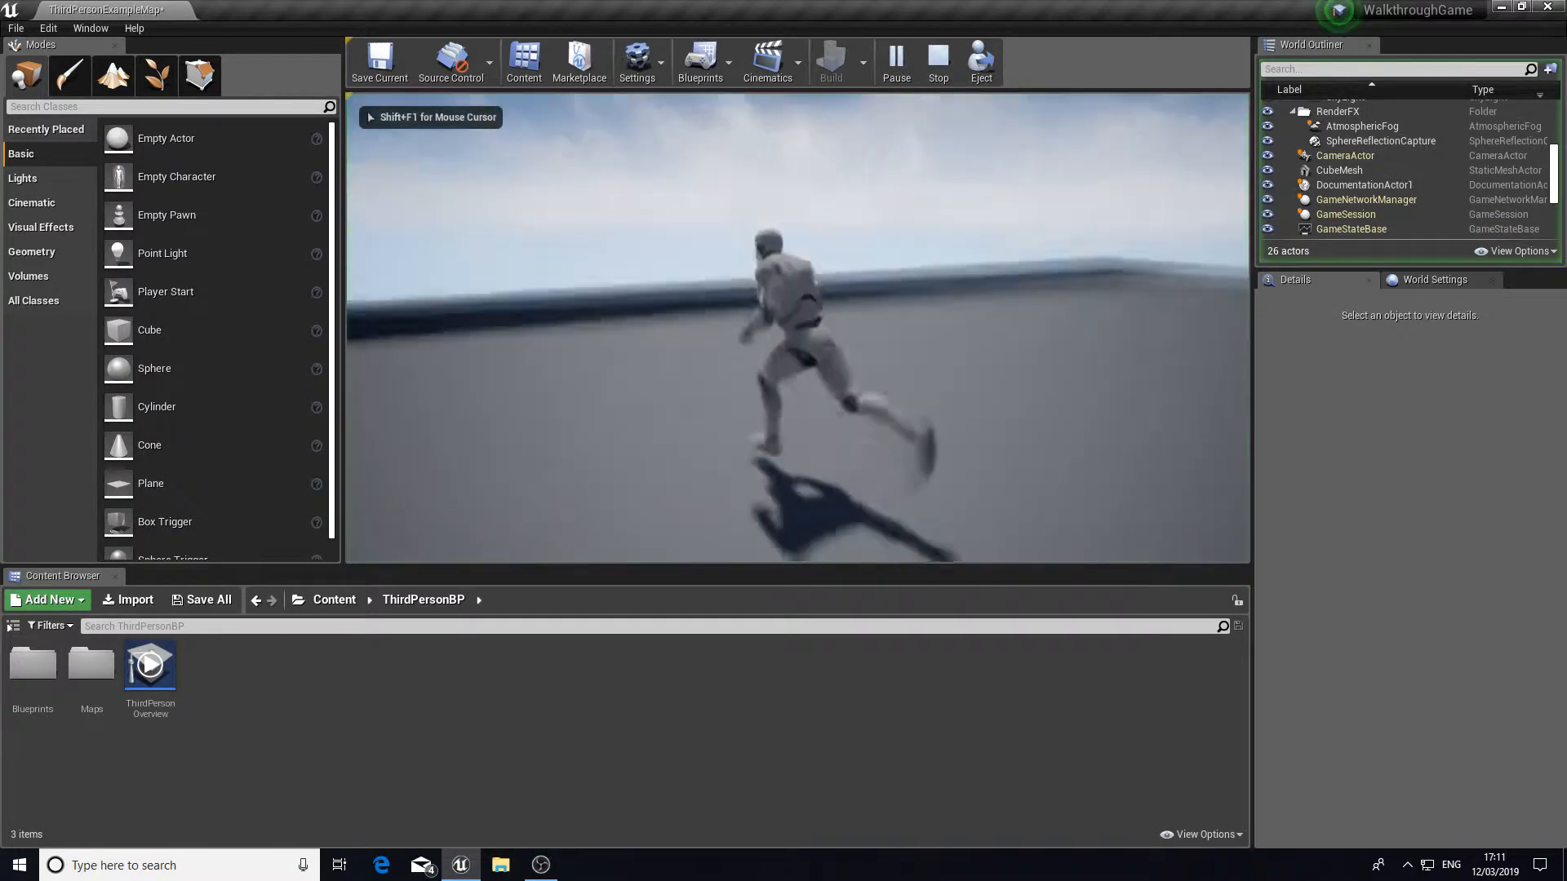
key(w)
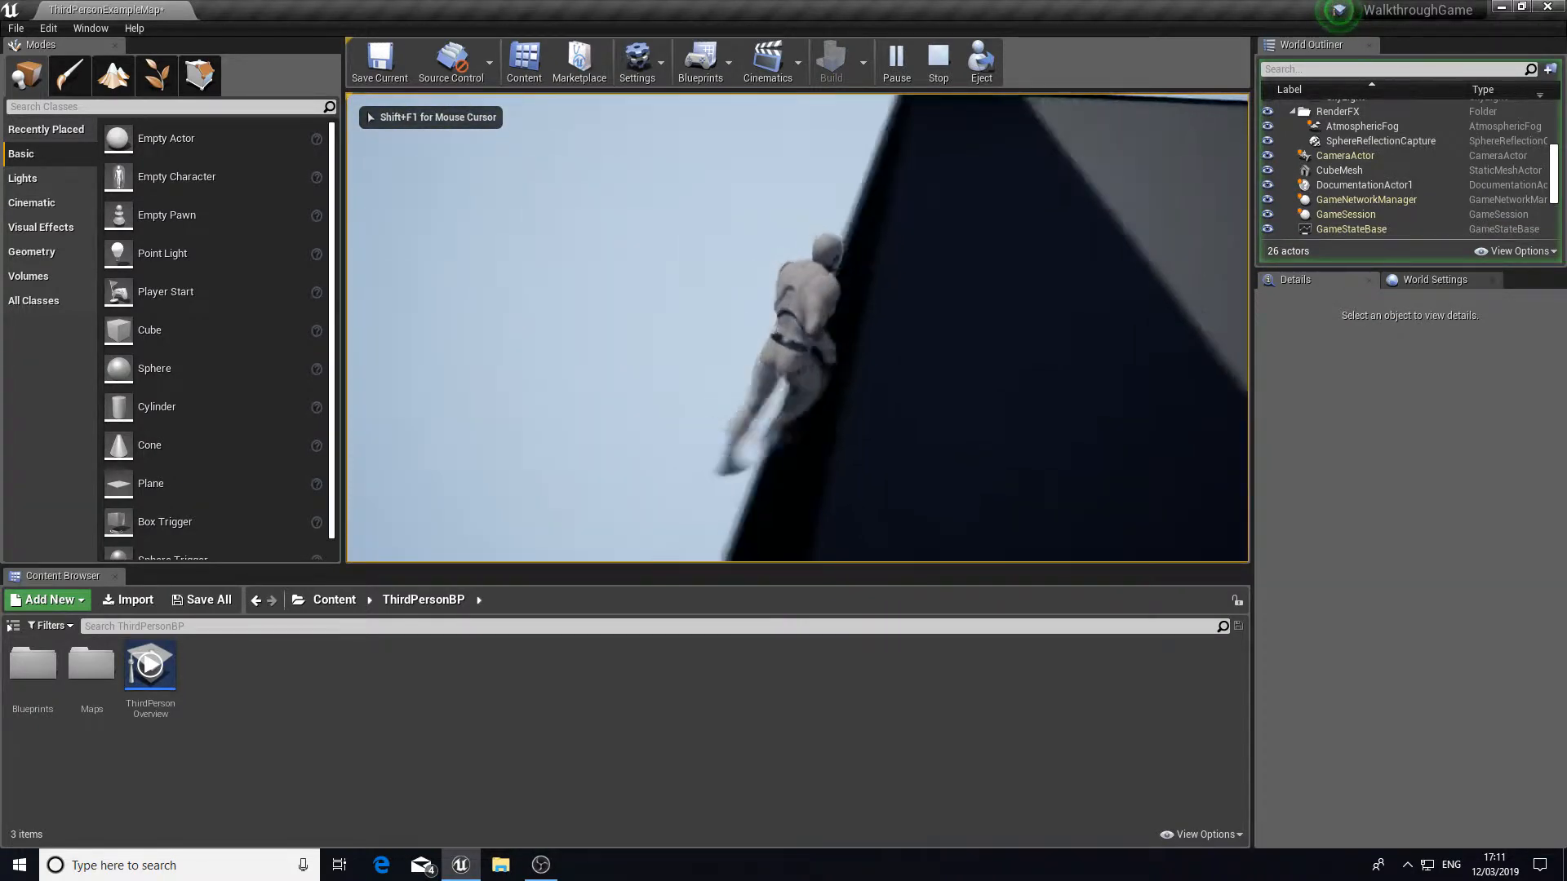
key(Escape)
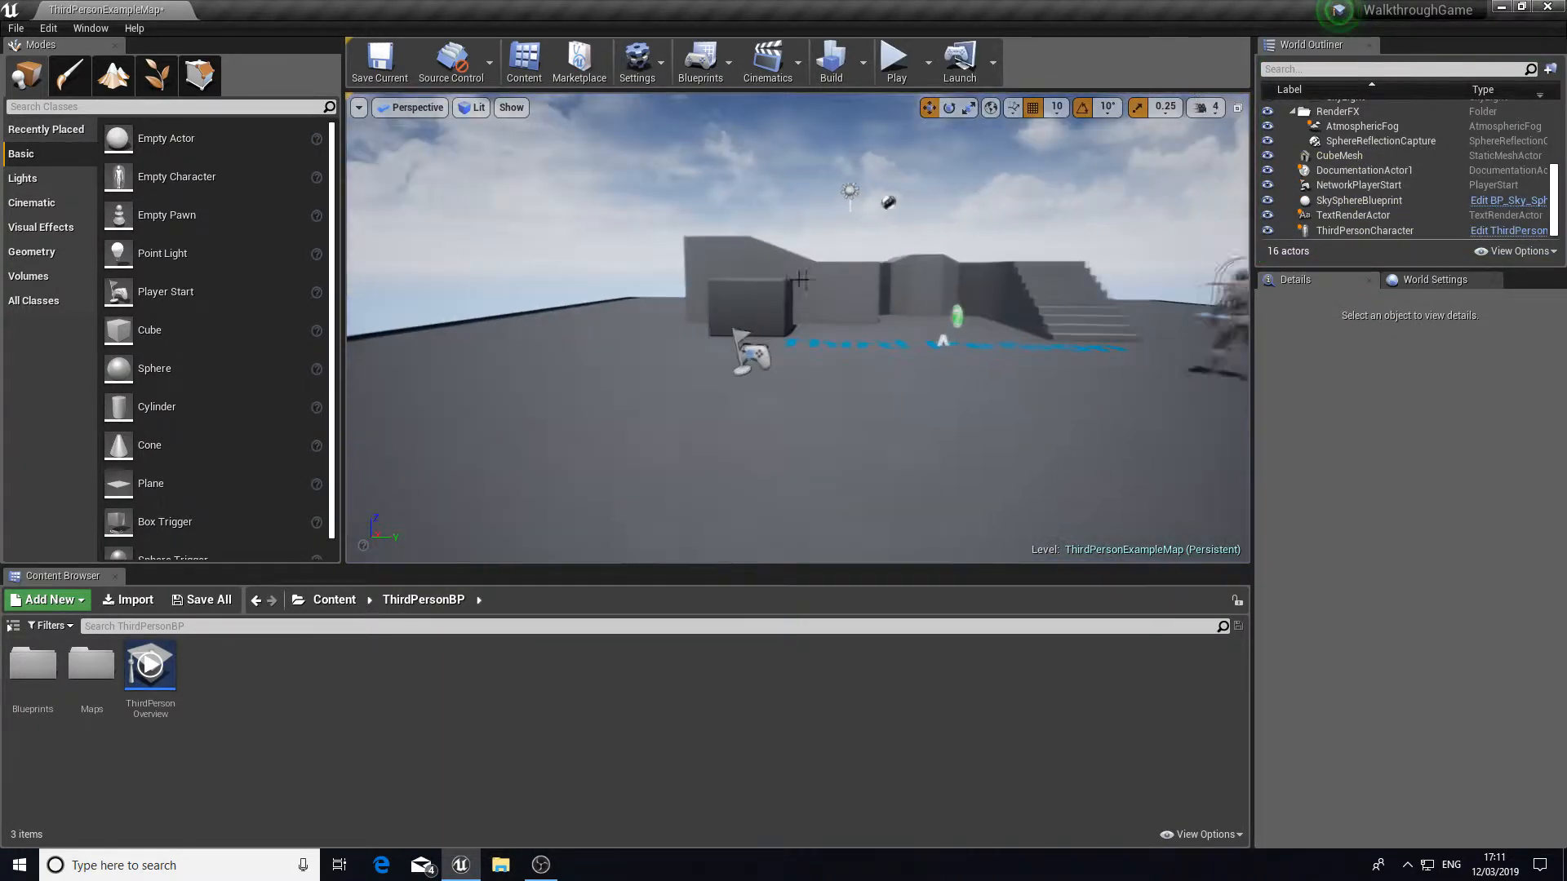
Step: Select the walkway's bump, left arm, ramp and right arm meshes together with the separate cube
click(785, 288)
ctrl+click(857, 289)
ctrl+click(922, 291)
ctrl+click(1012, 304)
ctrl+click(797, 289)
right_drag(798, 288, 947, 351)
key(w)
key(s)
right_click(1339, 196)
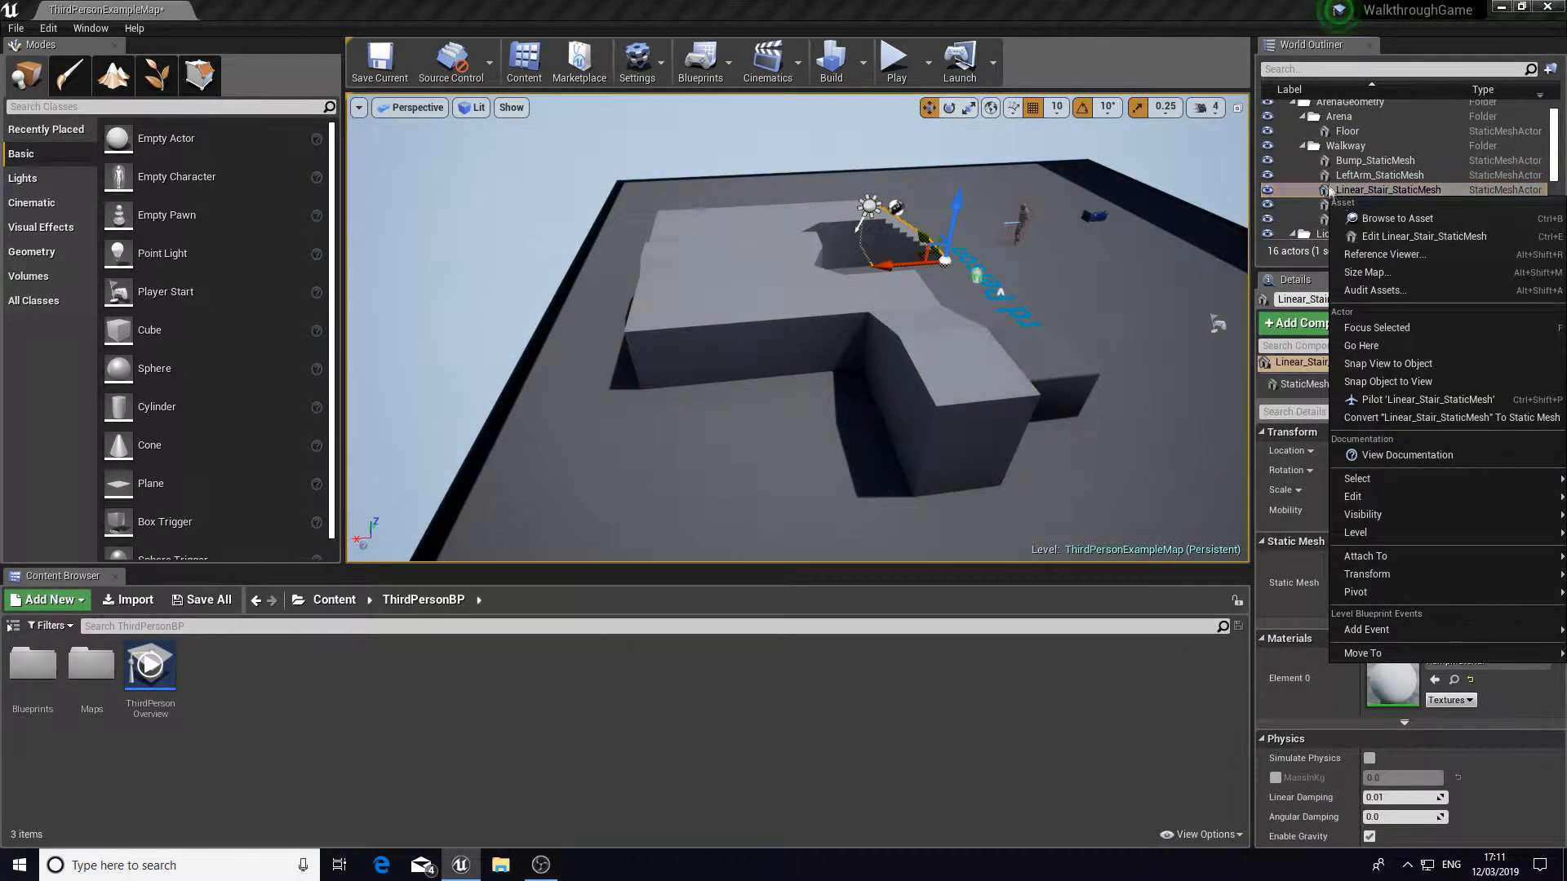
key(ctrl+z)
key(Escape)
right_click(1356, 173)
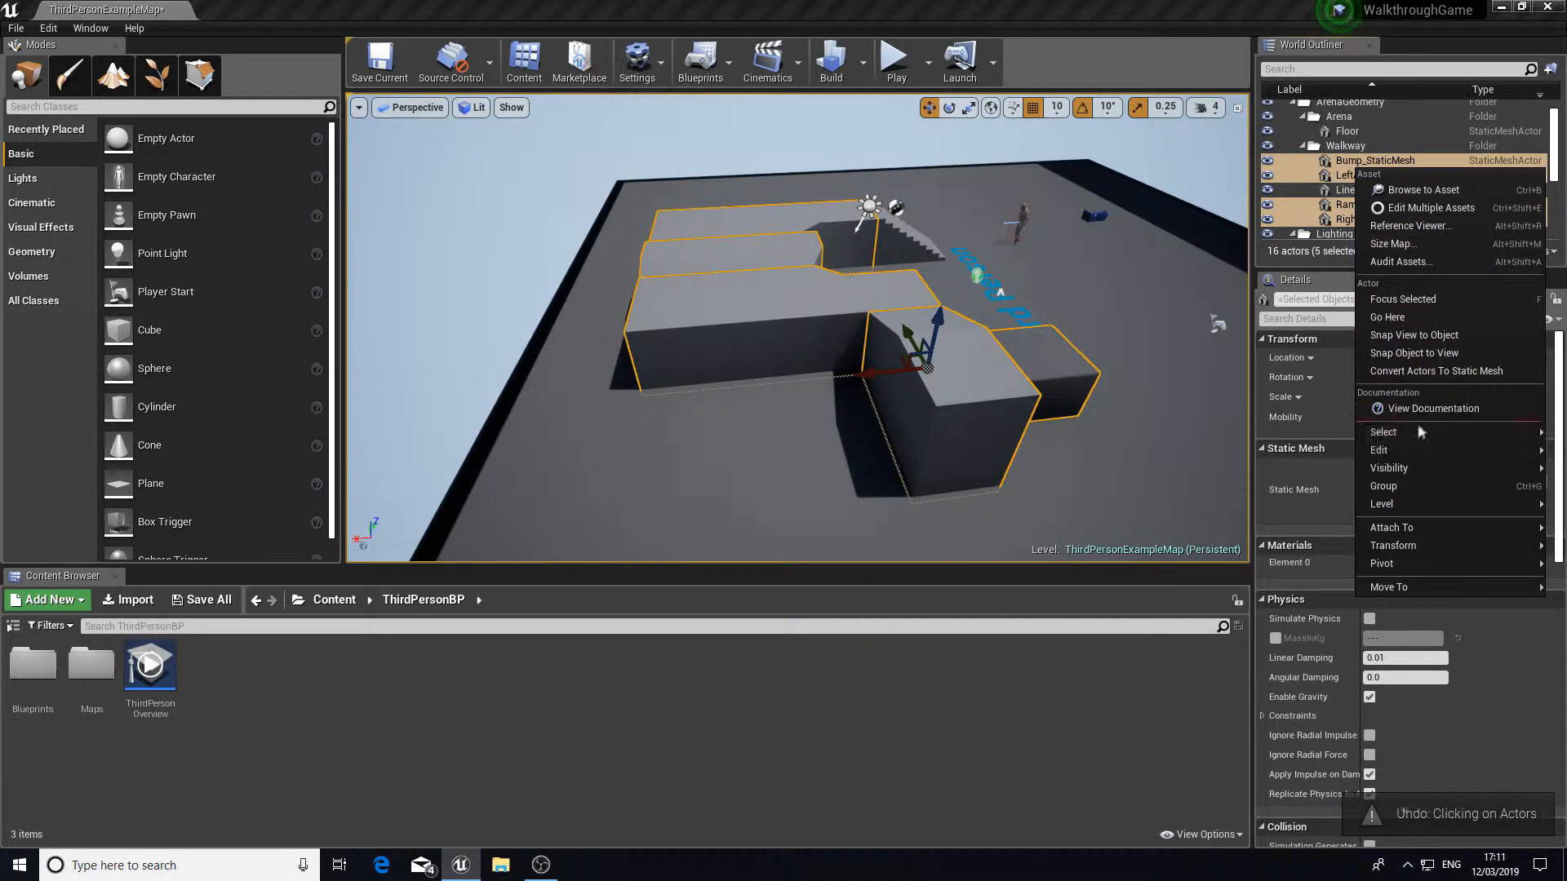
mouse_move(1409, 442)
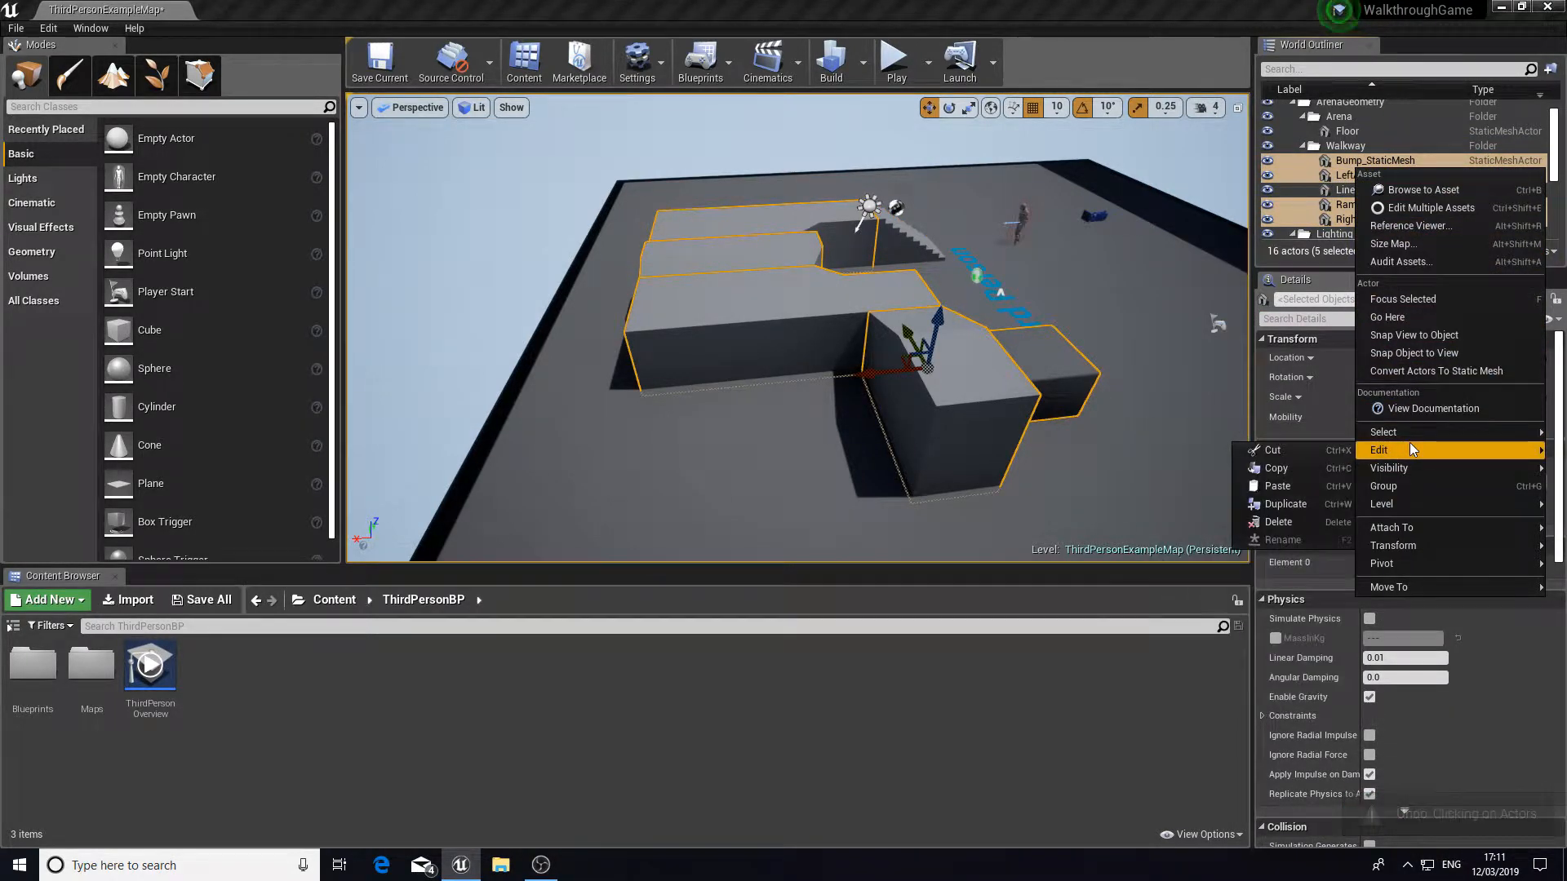
click(1299, 504)
key(ctrl+z)
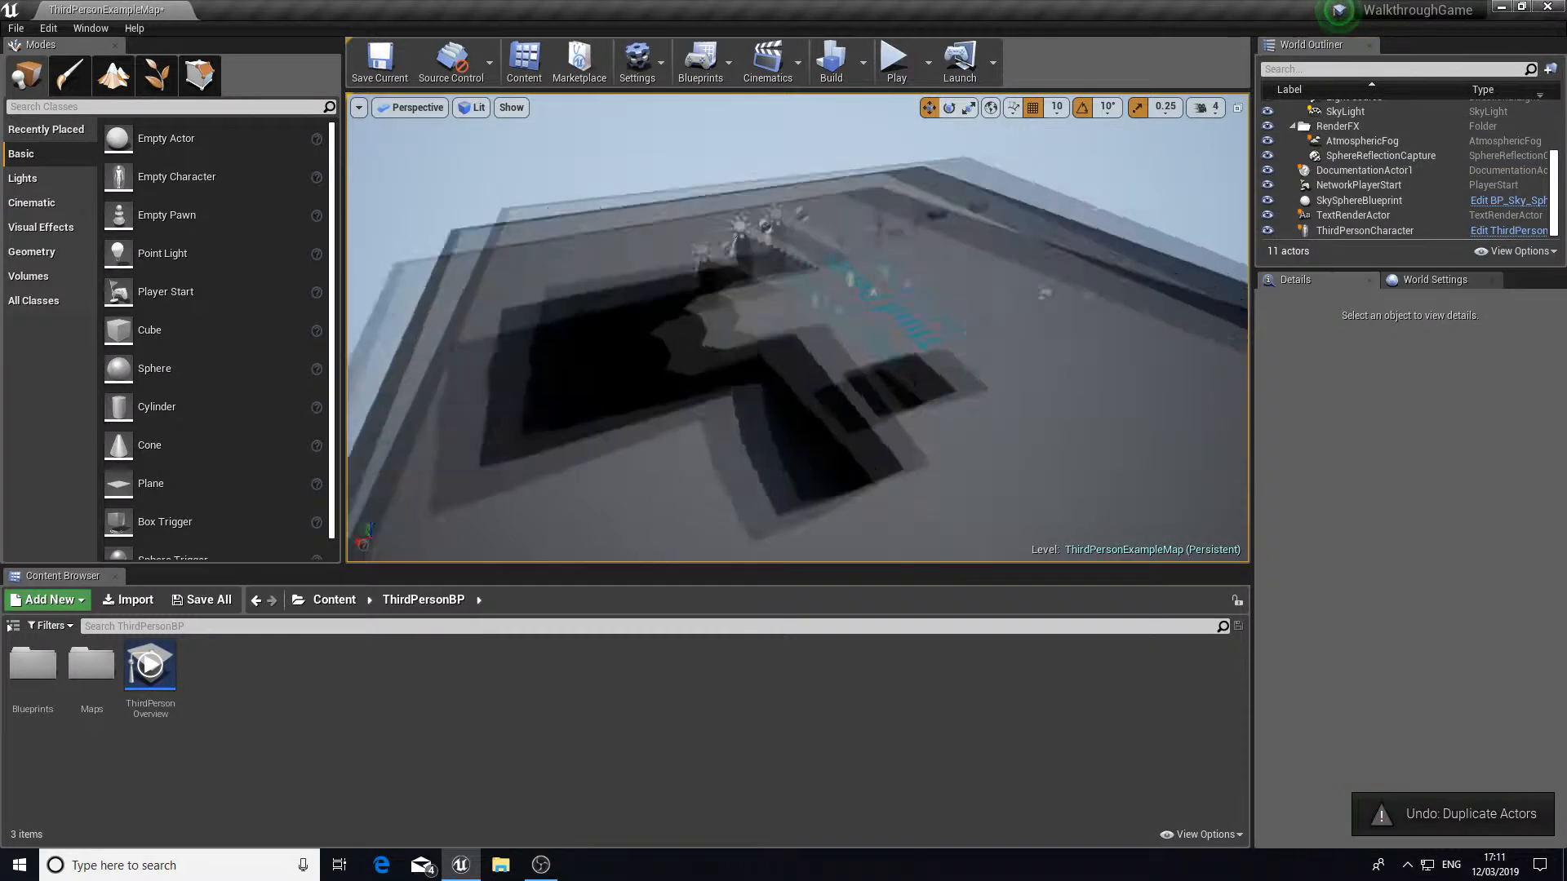
Step: Delete the selected walkway blocks and cube, plus the stairs, light source, atmospheric fog, sphere reflection capture, documentation actor and text
key(Delete)
right_drag(762, 346, 718, 310)
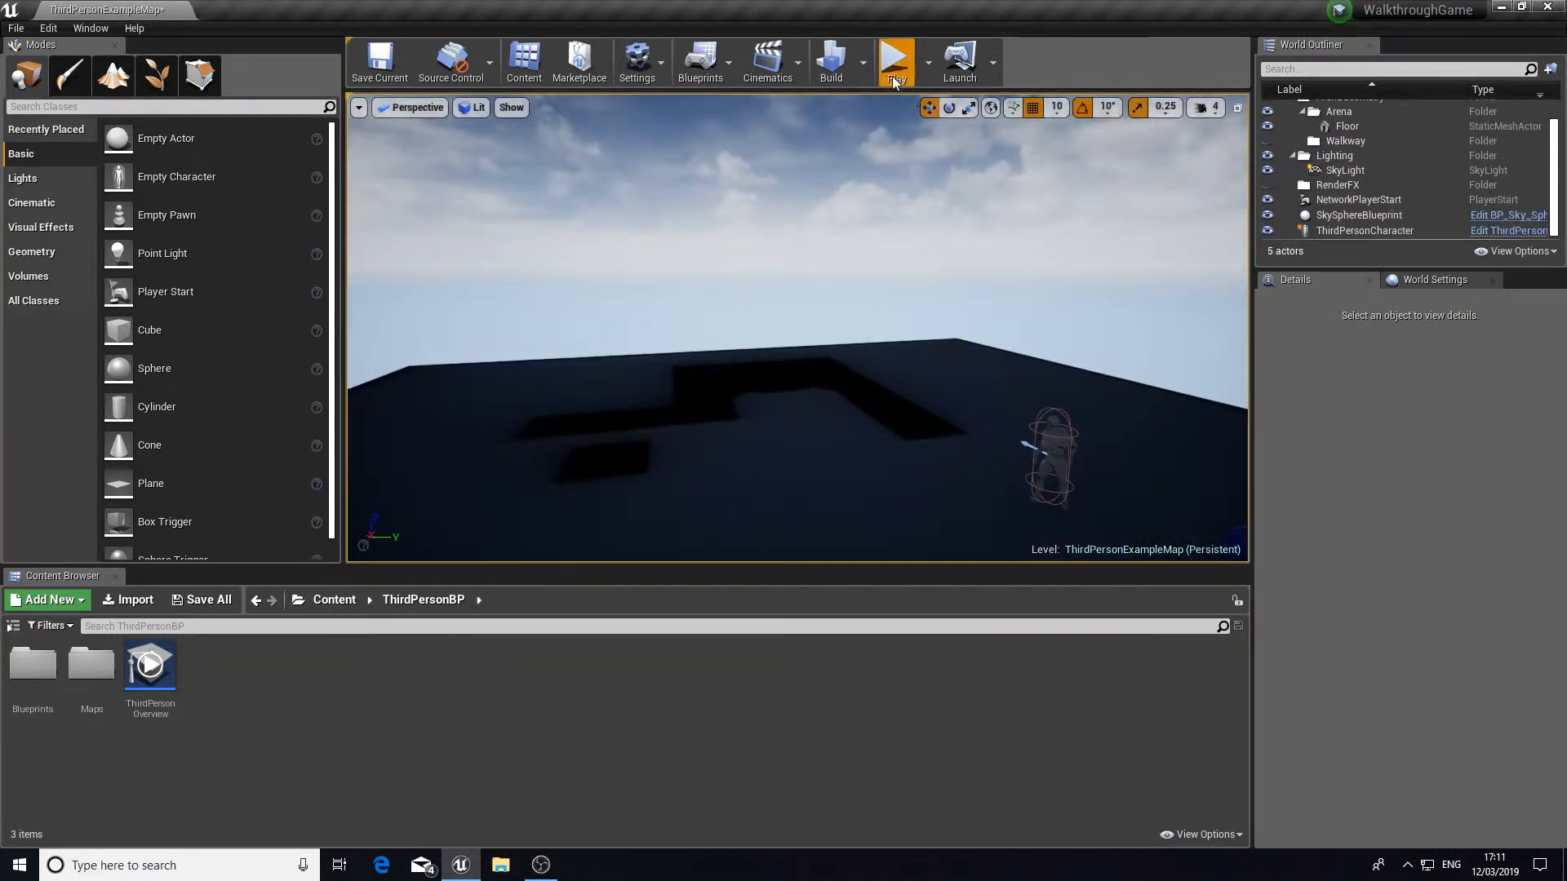
Step: Play-test the cleared level by running and jumping with the character across the floor, and end the session
click(894, 74)
key(w)
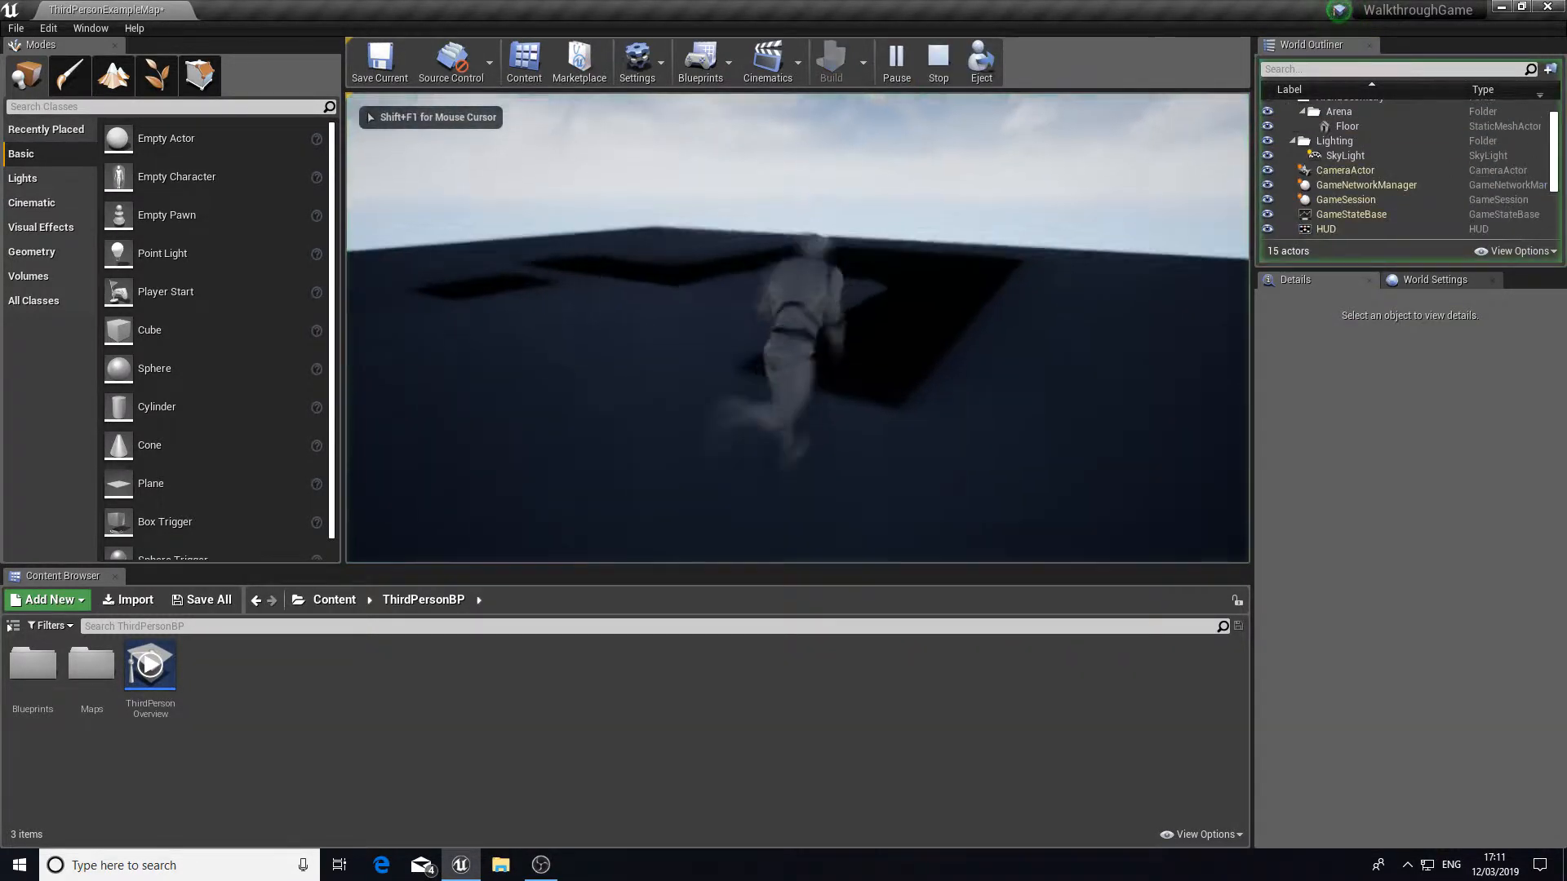
key(space)
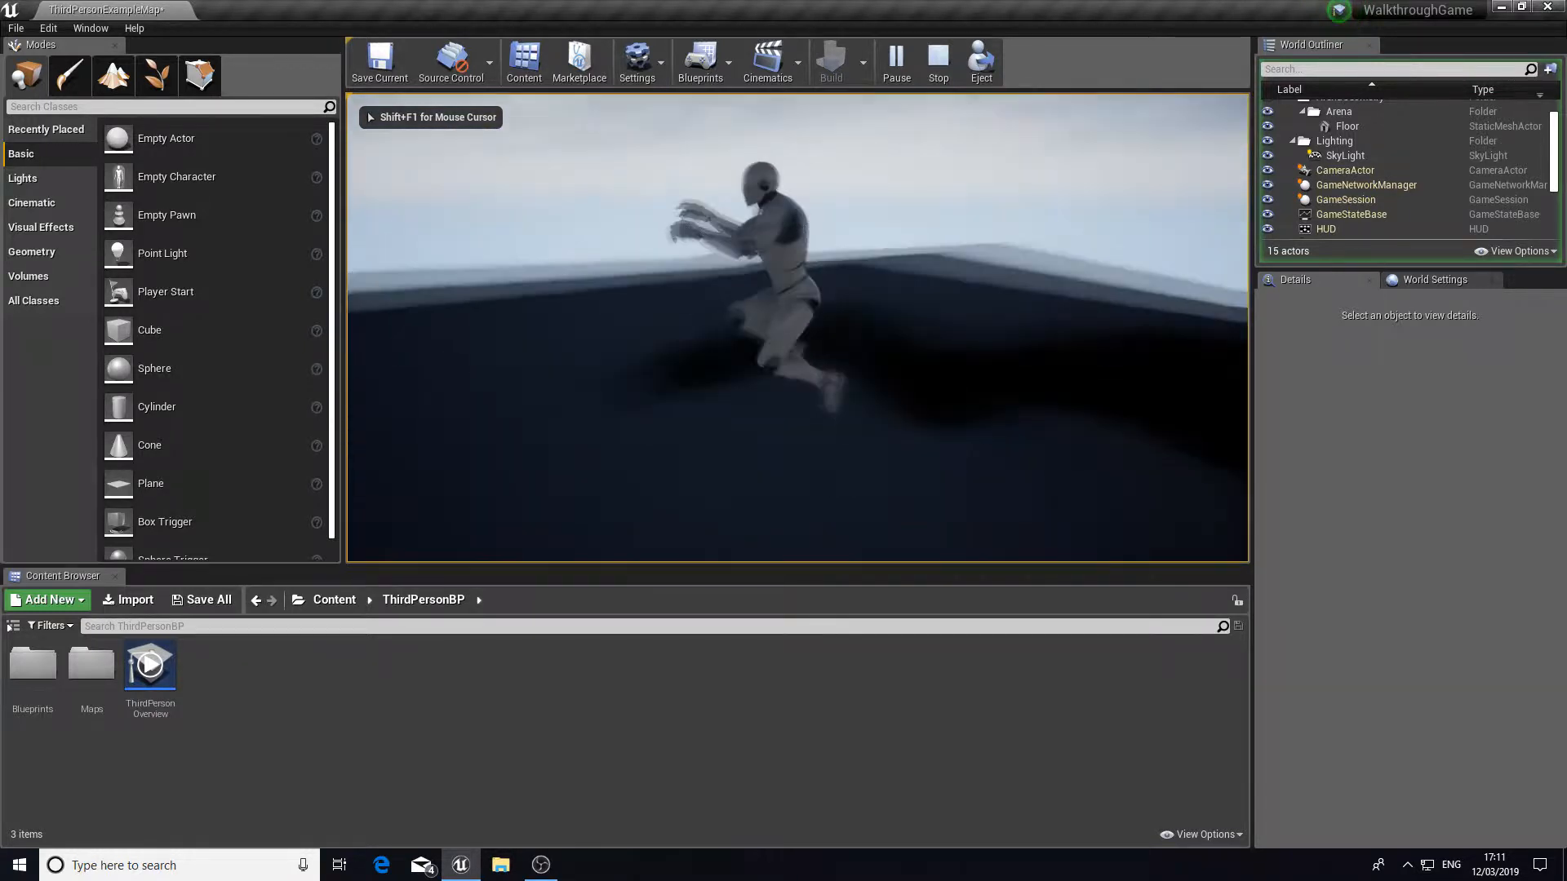
key(w)
key(space)
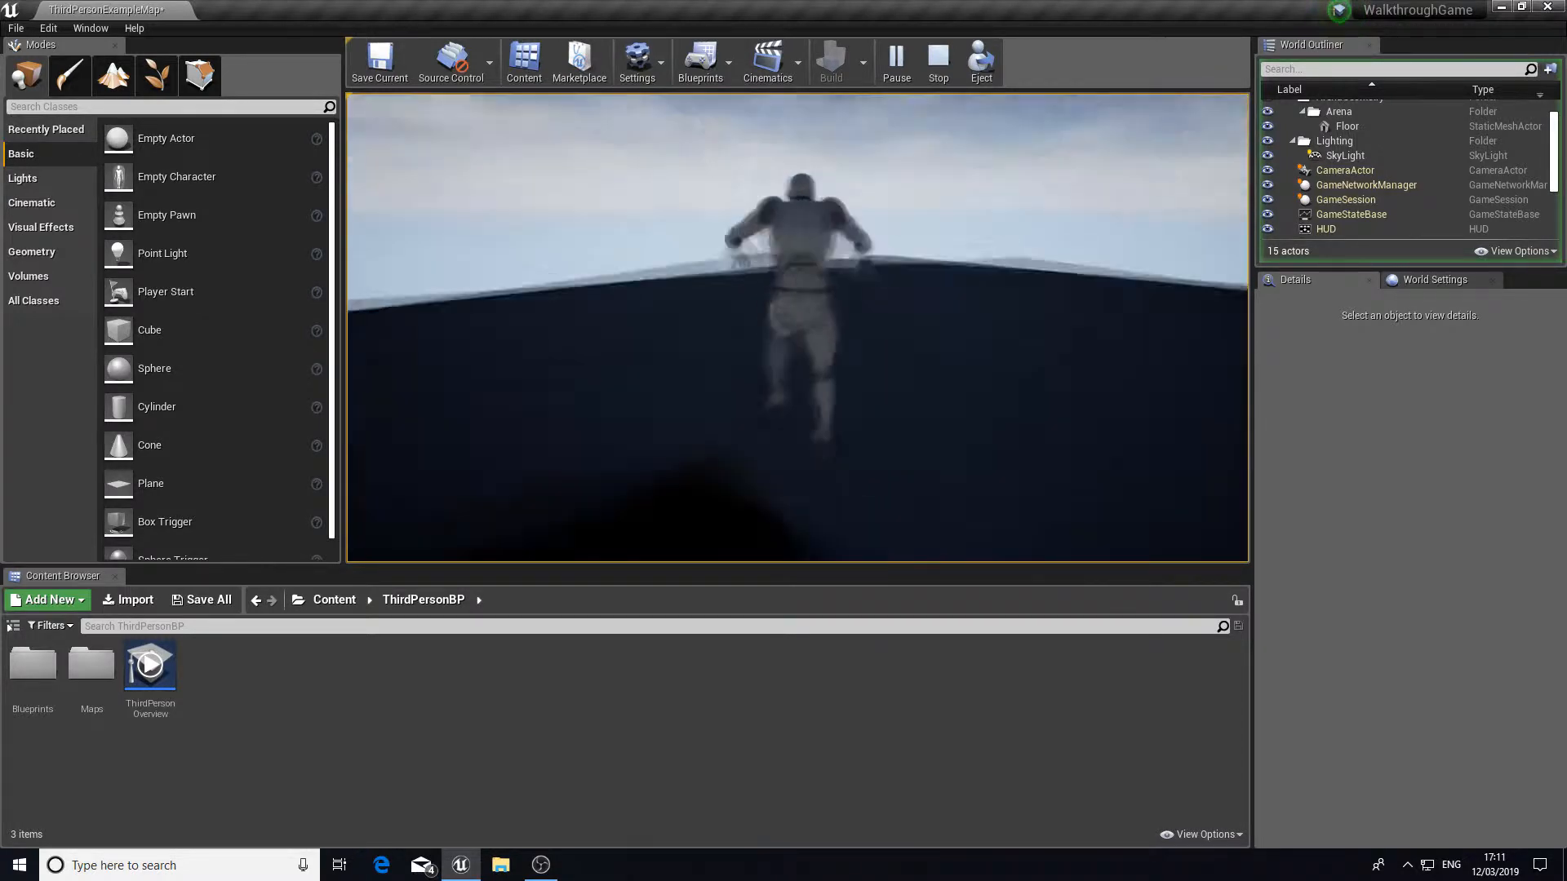
key(Escape)
Step: Browse the project assets in the ThirdPersonBP Blueprints folder and the StarterContent HDRI folder
right_drag(861, 353, 538, 347)
key(s)
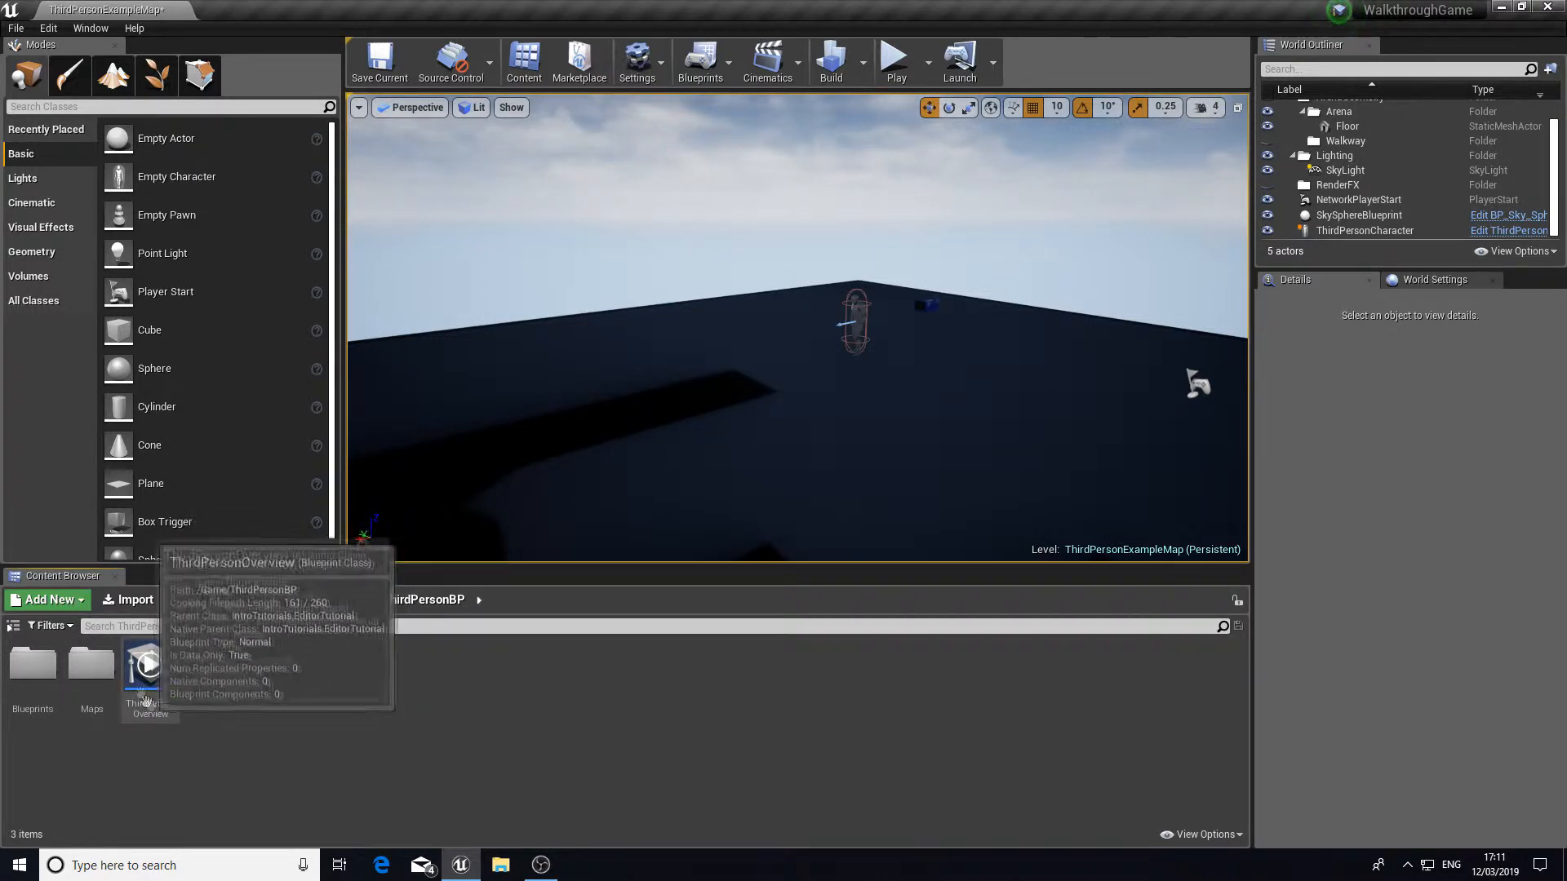
click(100, 686)
click(60, 694)
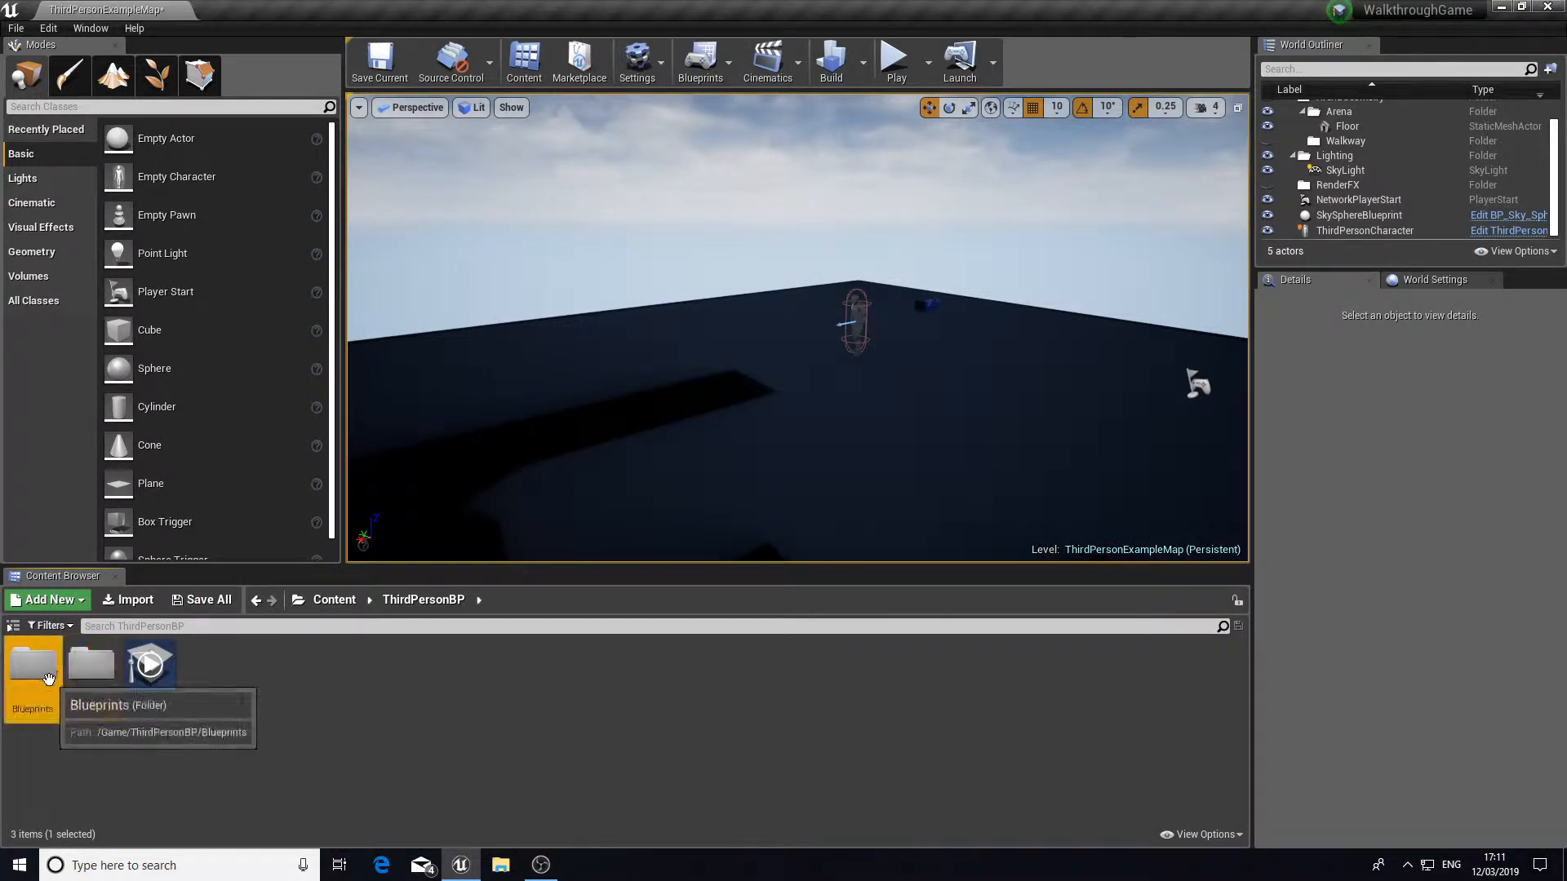
double_click(61, 694)
right_drag(797, 327, 794, 332)
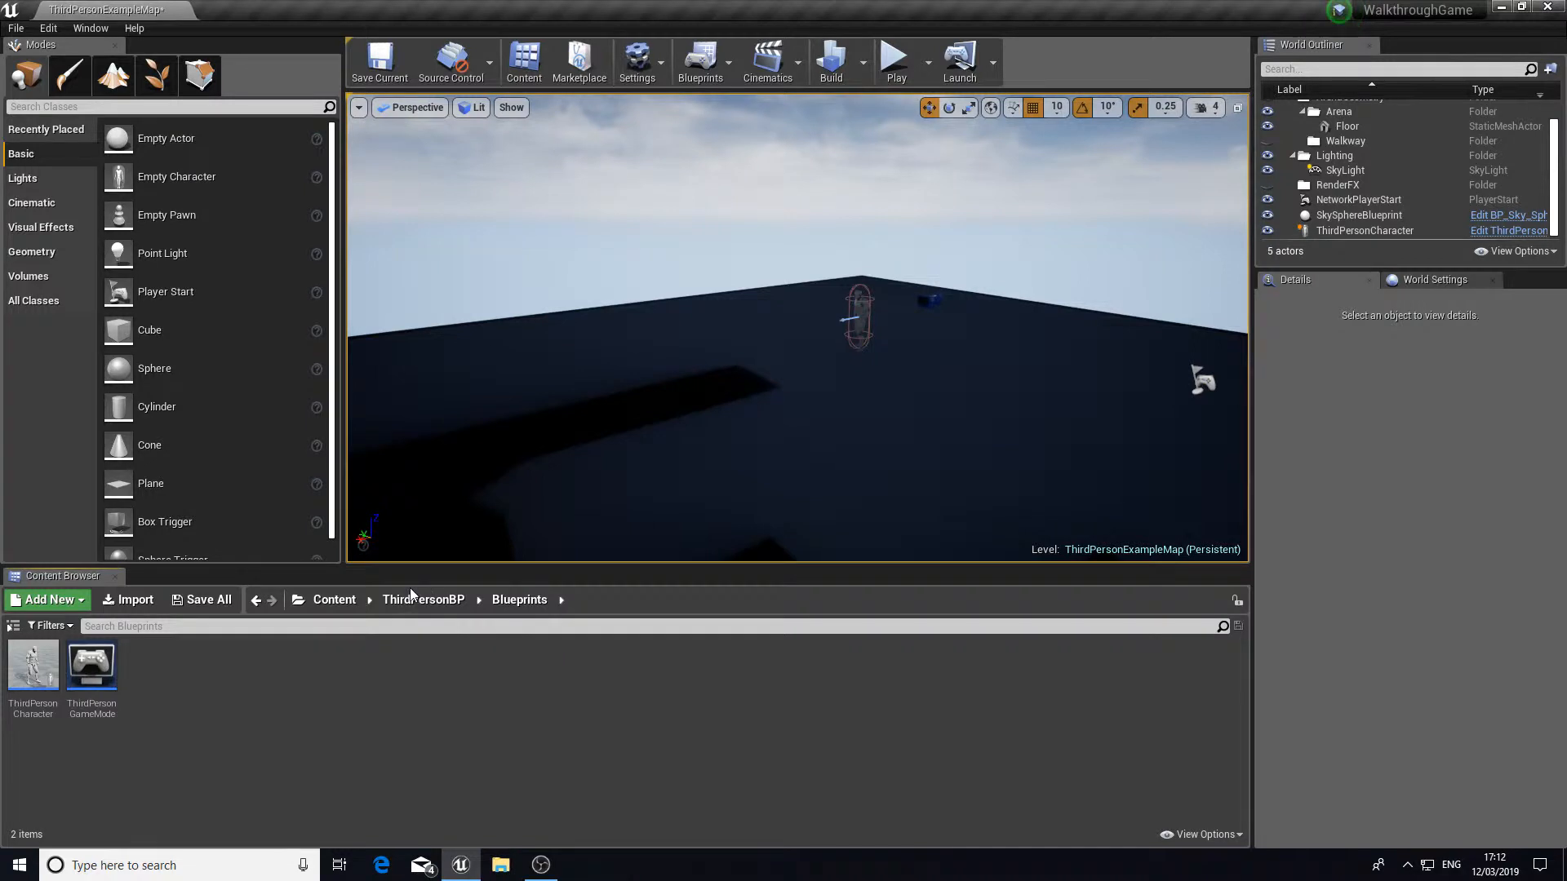
click(347, 601)
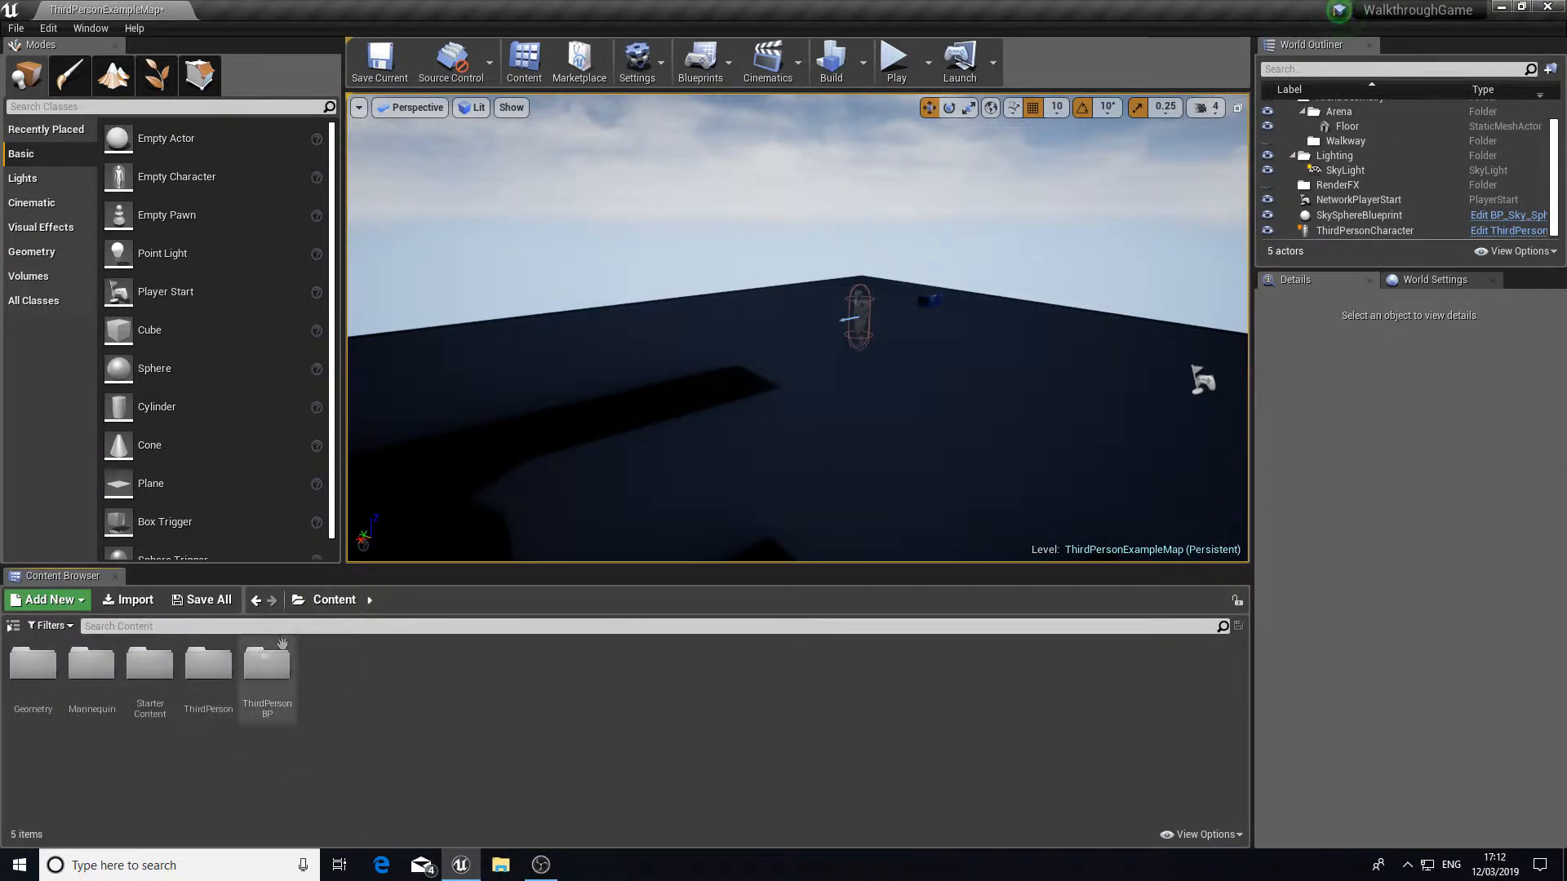
click(369, 602)
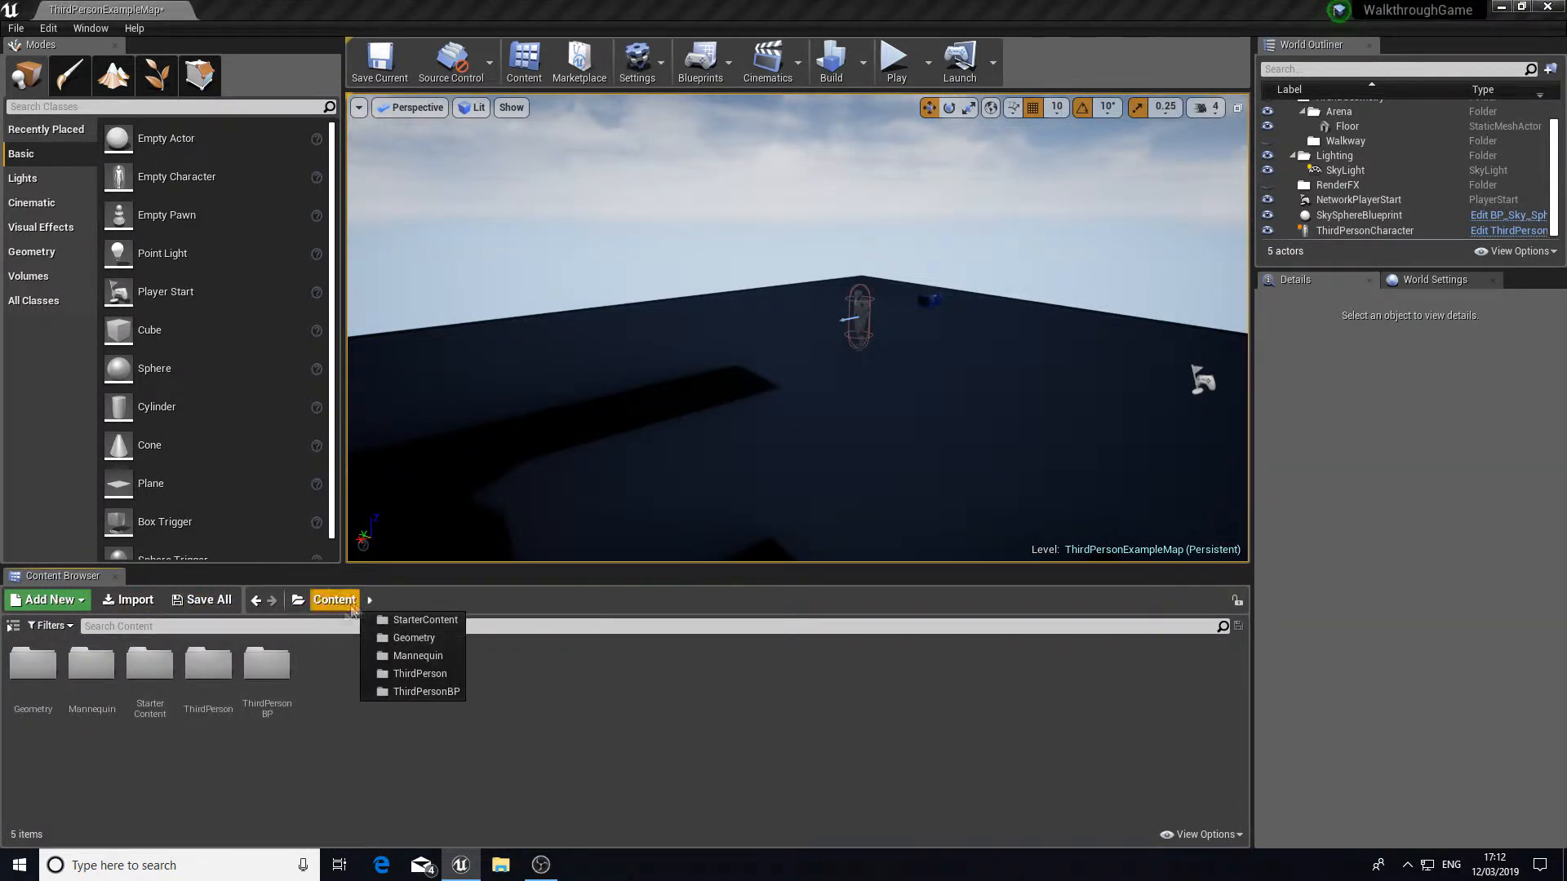
click(427, 623)
double_click(208, 665)
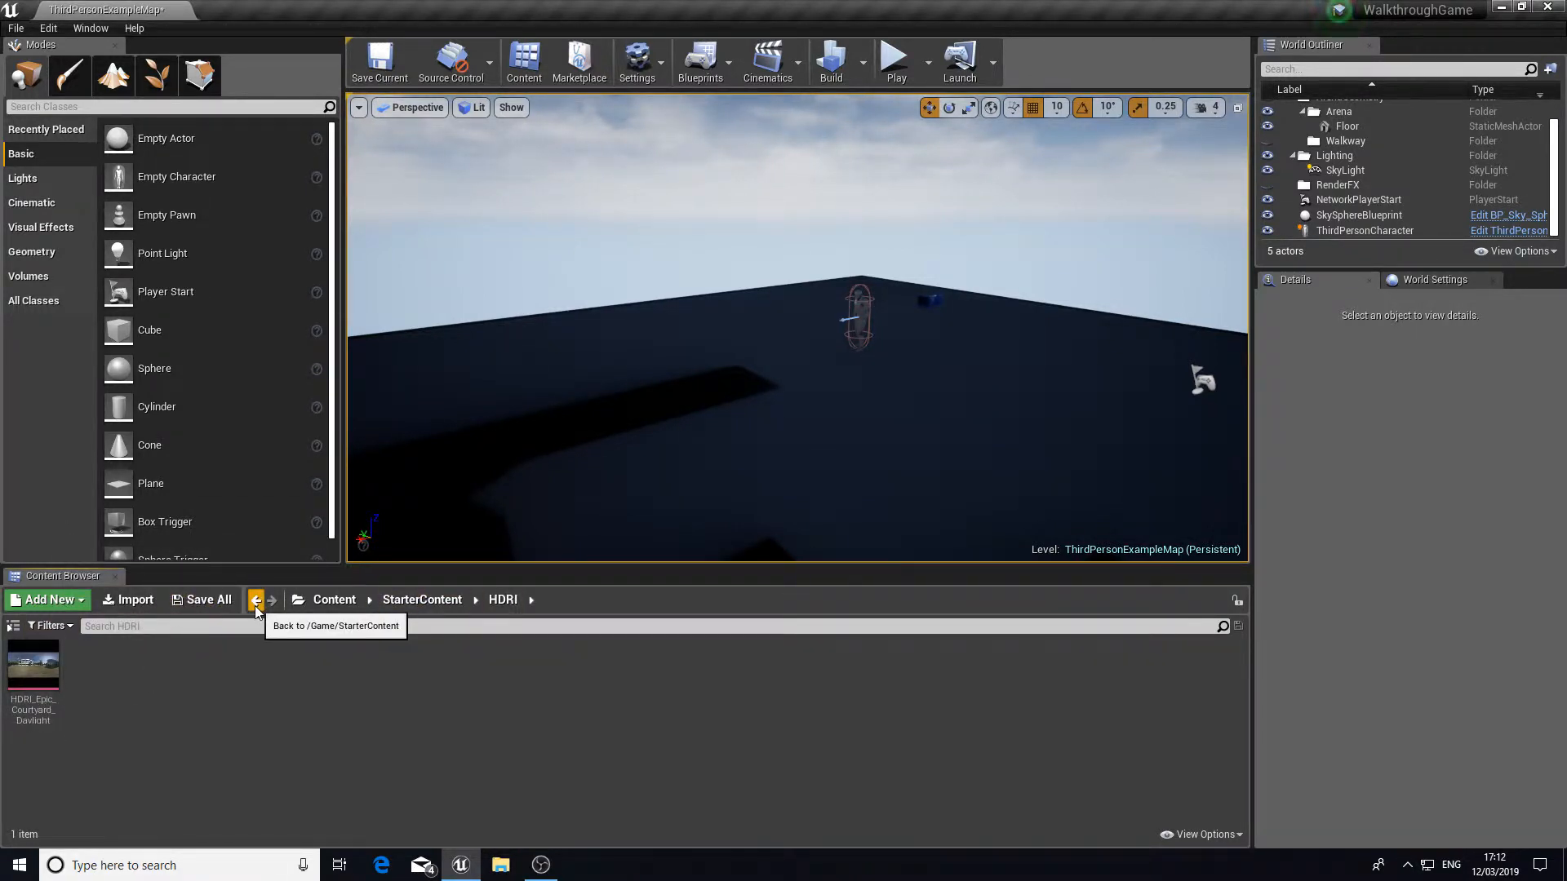
Step: Return to the root Content folder and create a folder in it named Scene
click(342, 602)
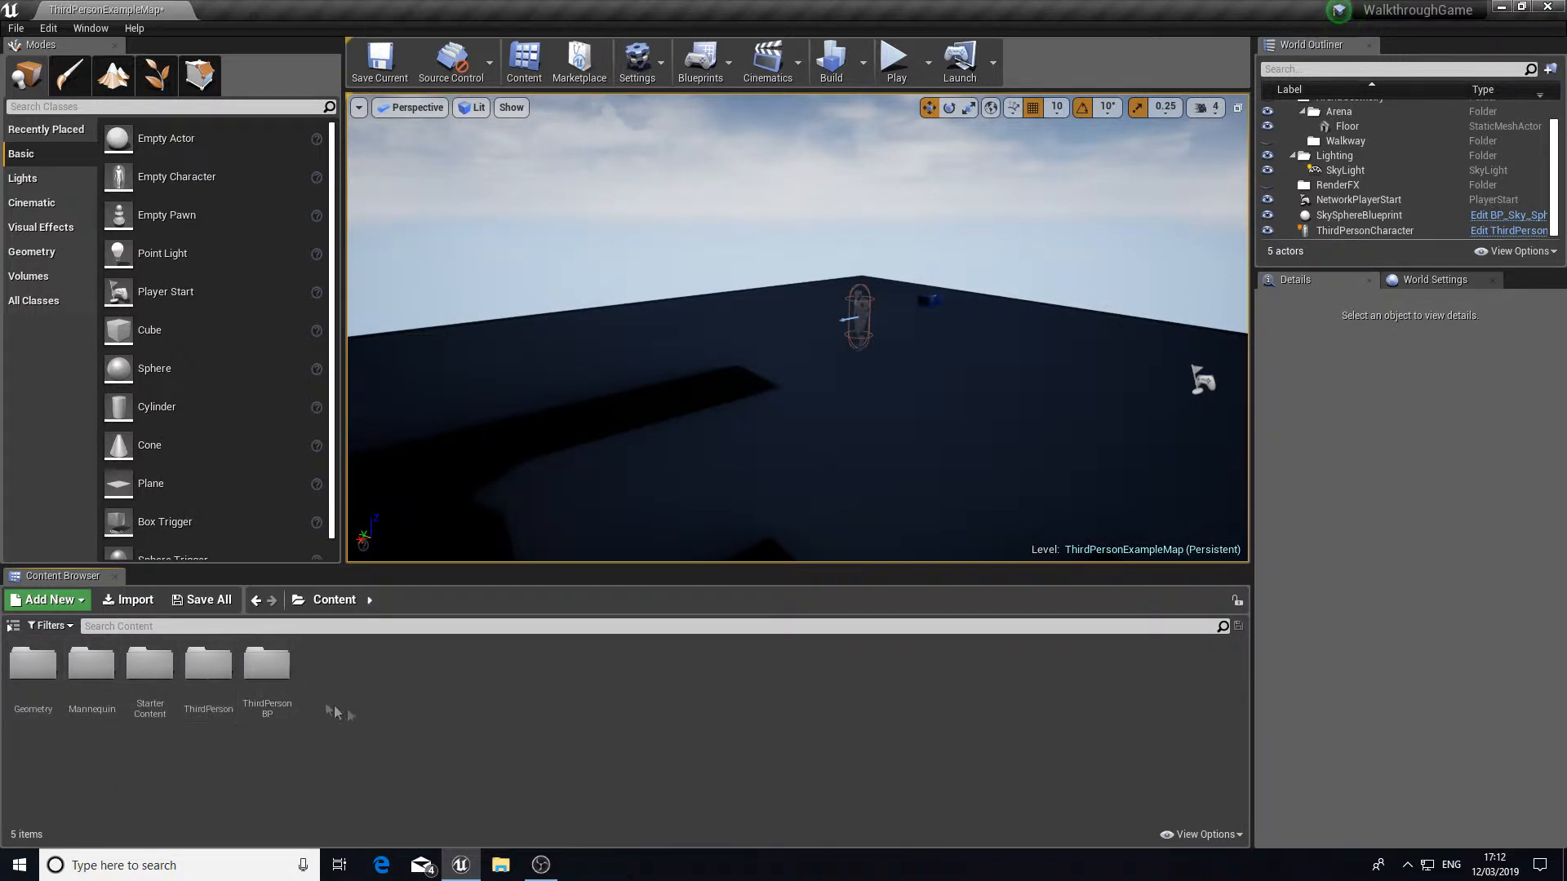
click(33, 677)
click(93, 704)
click(33, 677)
click(414, 735)
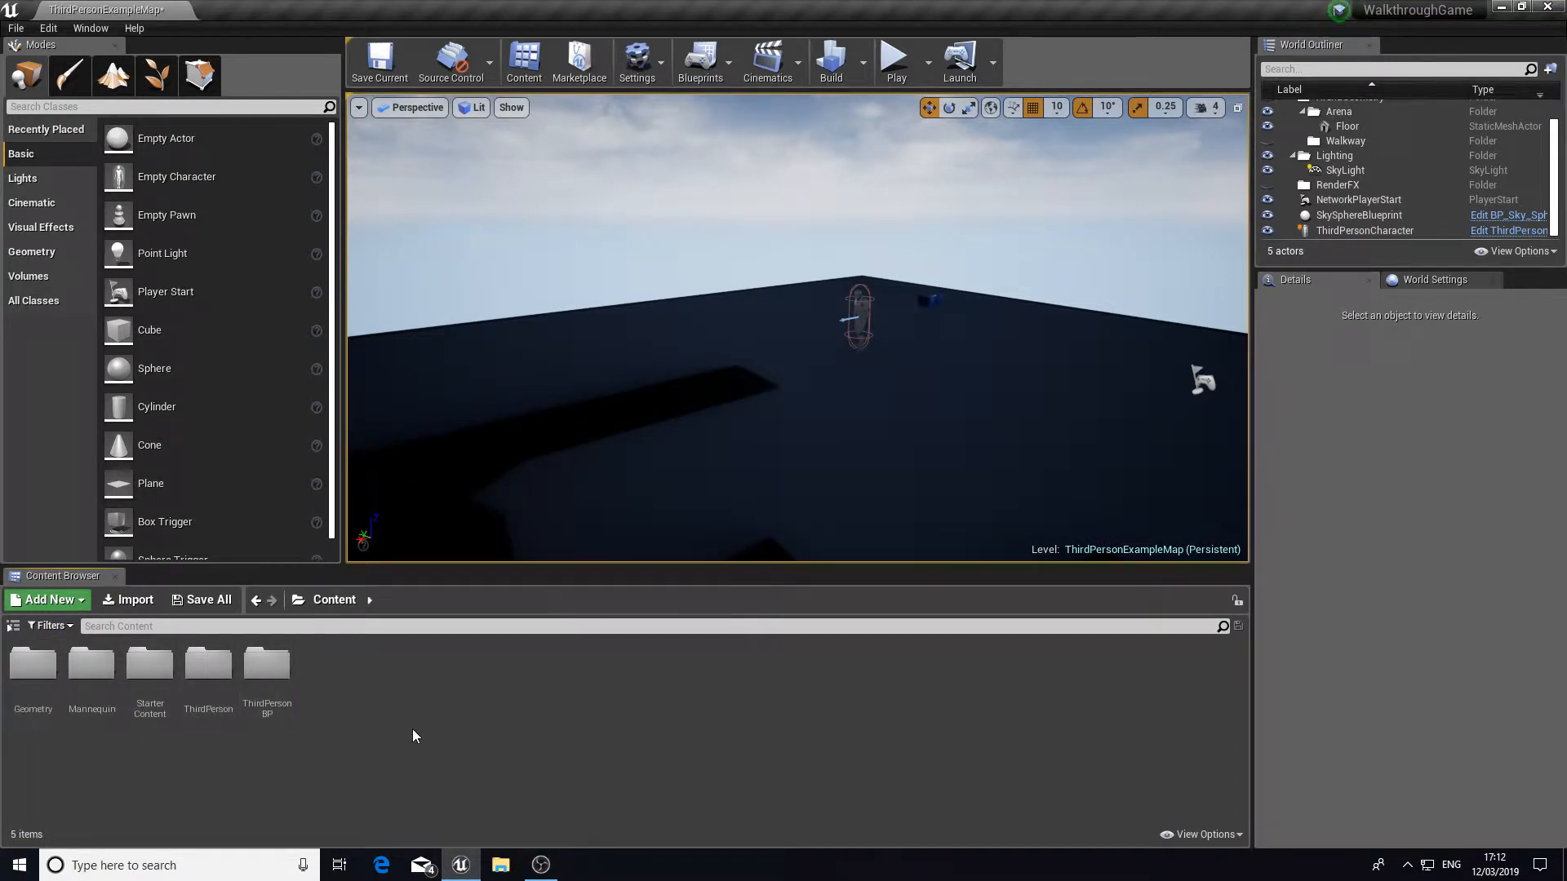
right_click(413, 736)
click(465, 235)
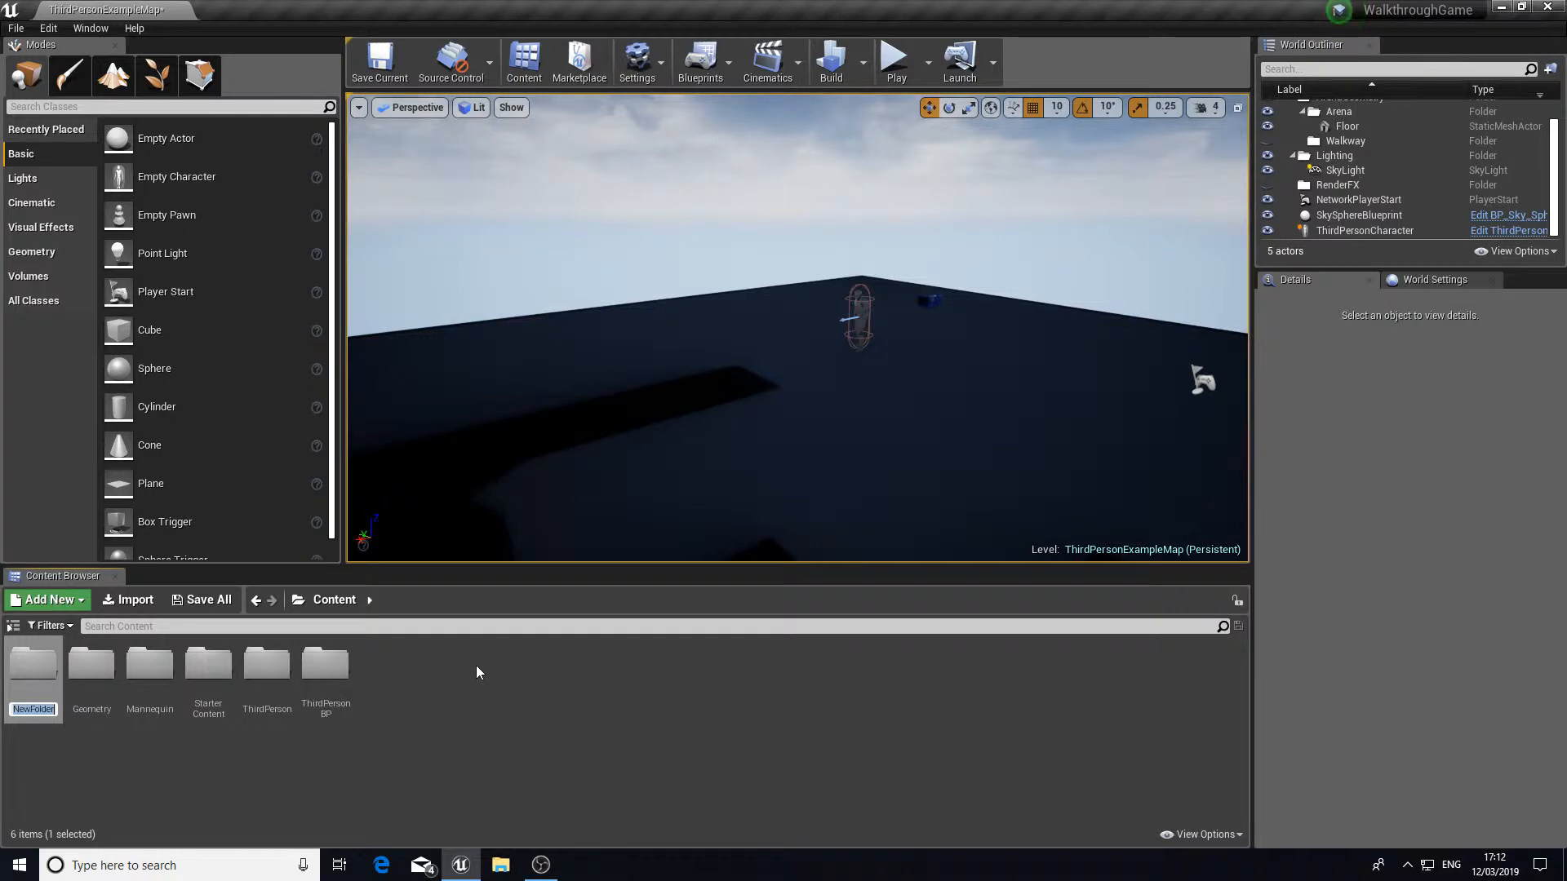
key(Return)
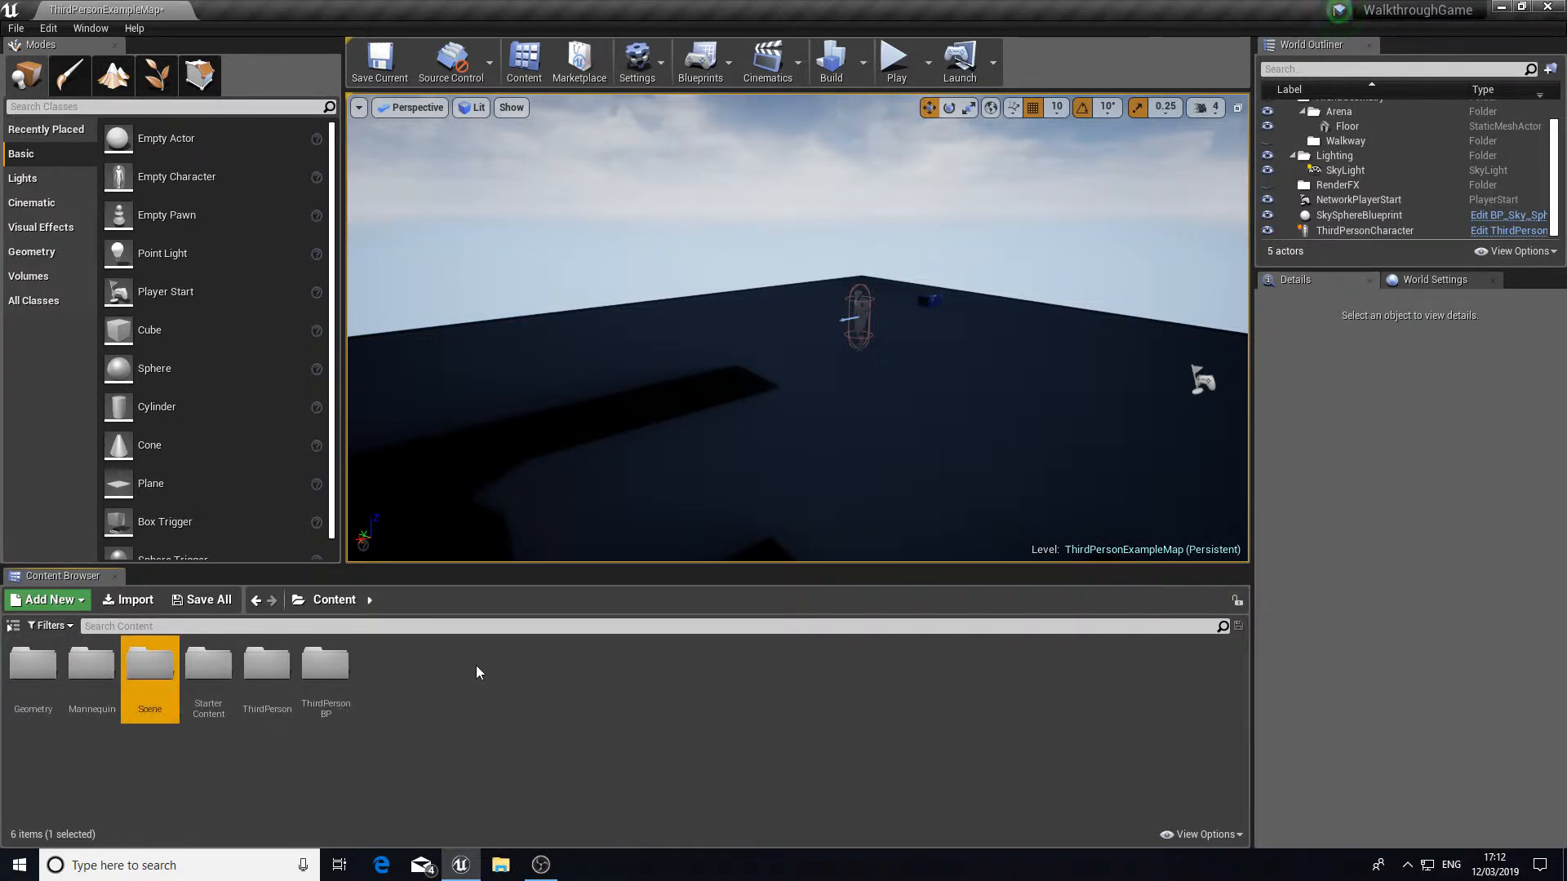
Step: Create a folder named Weapons in the root Content folder
click(208, 766)
right_click(369, 733)
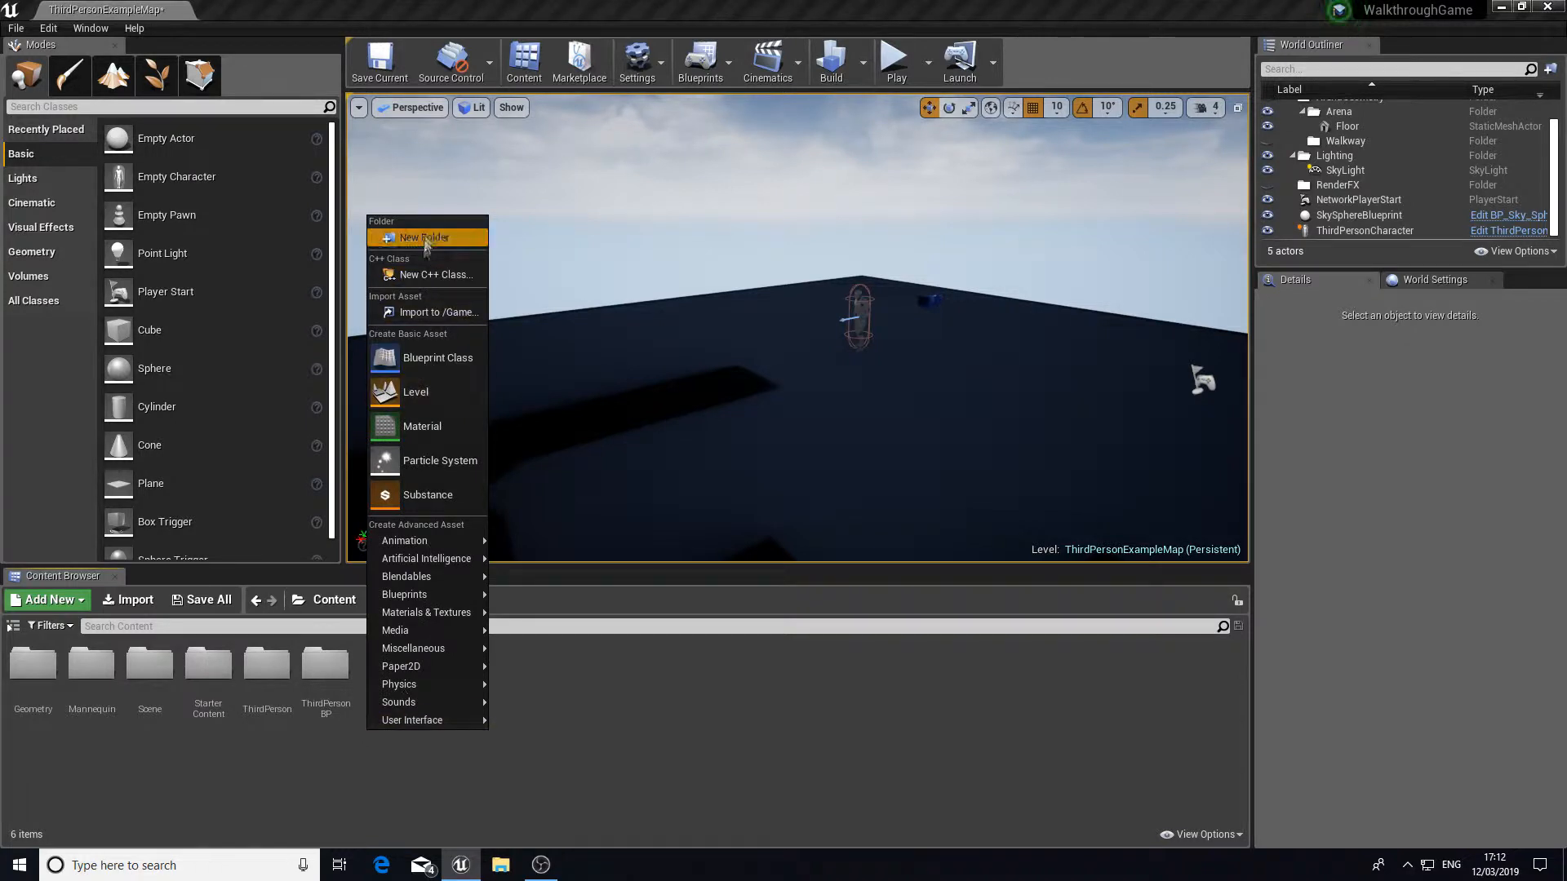
click(424, 238)
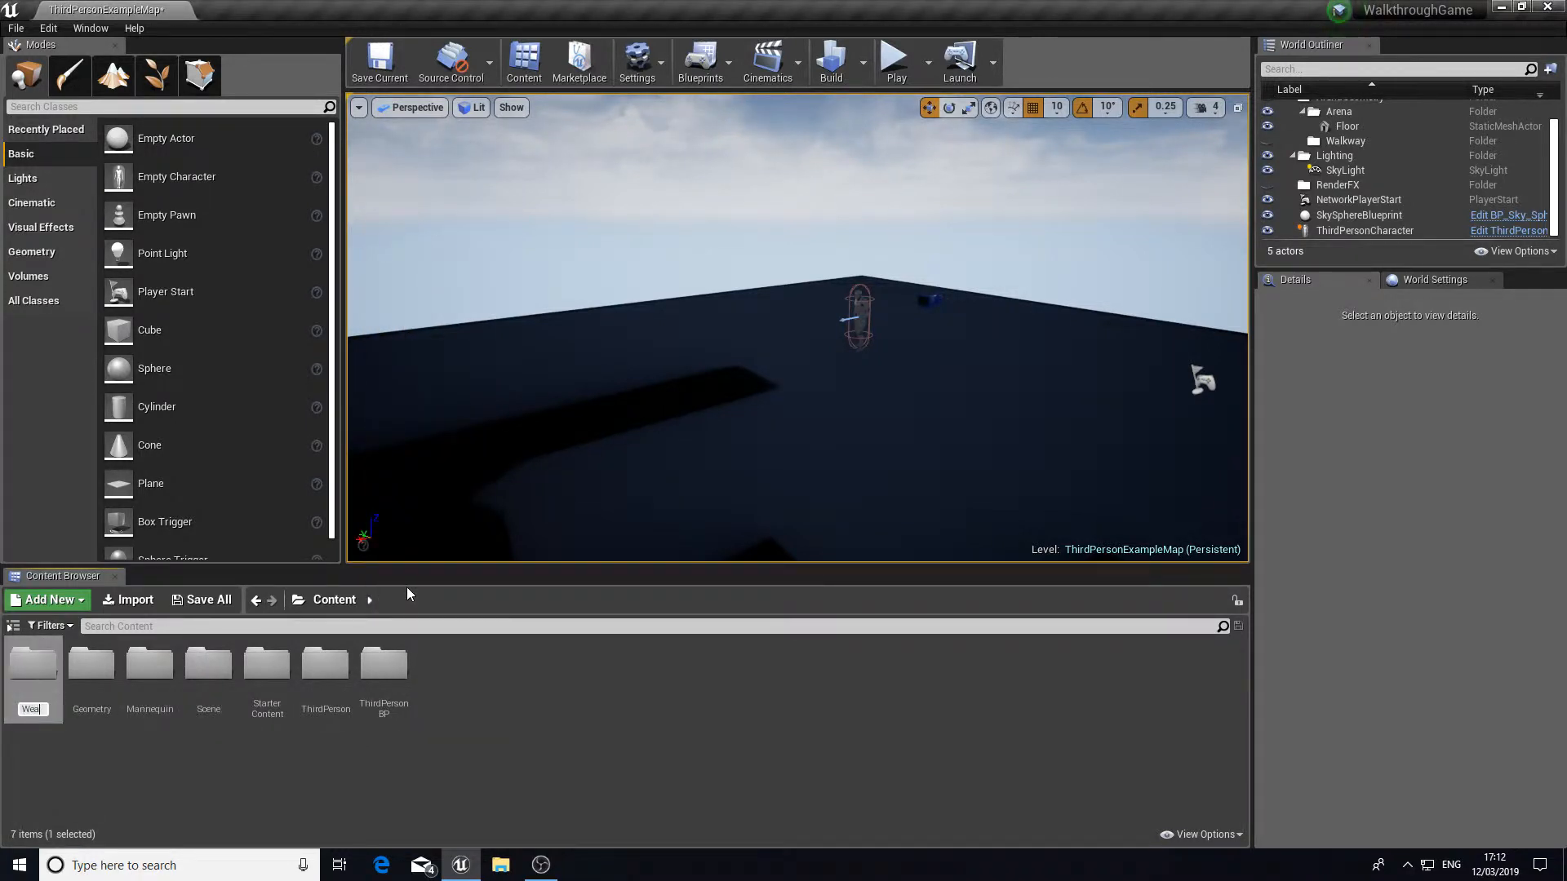
text(Weapons)
key(Return)
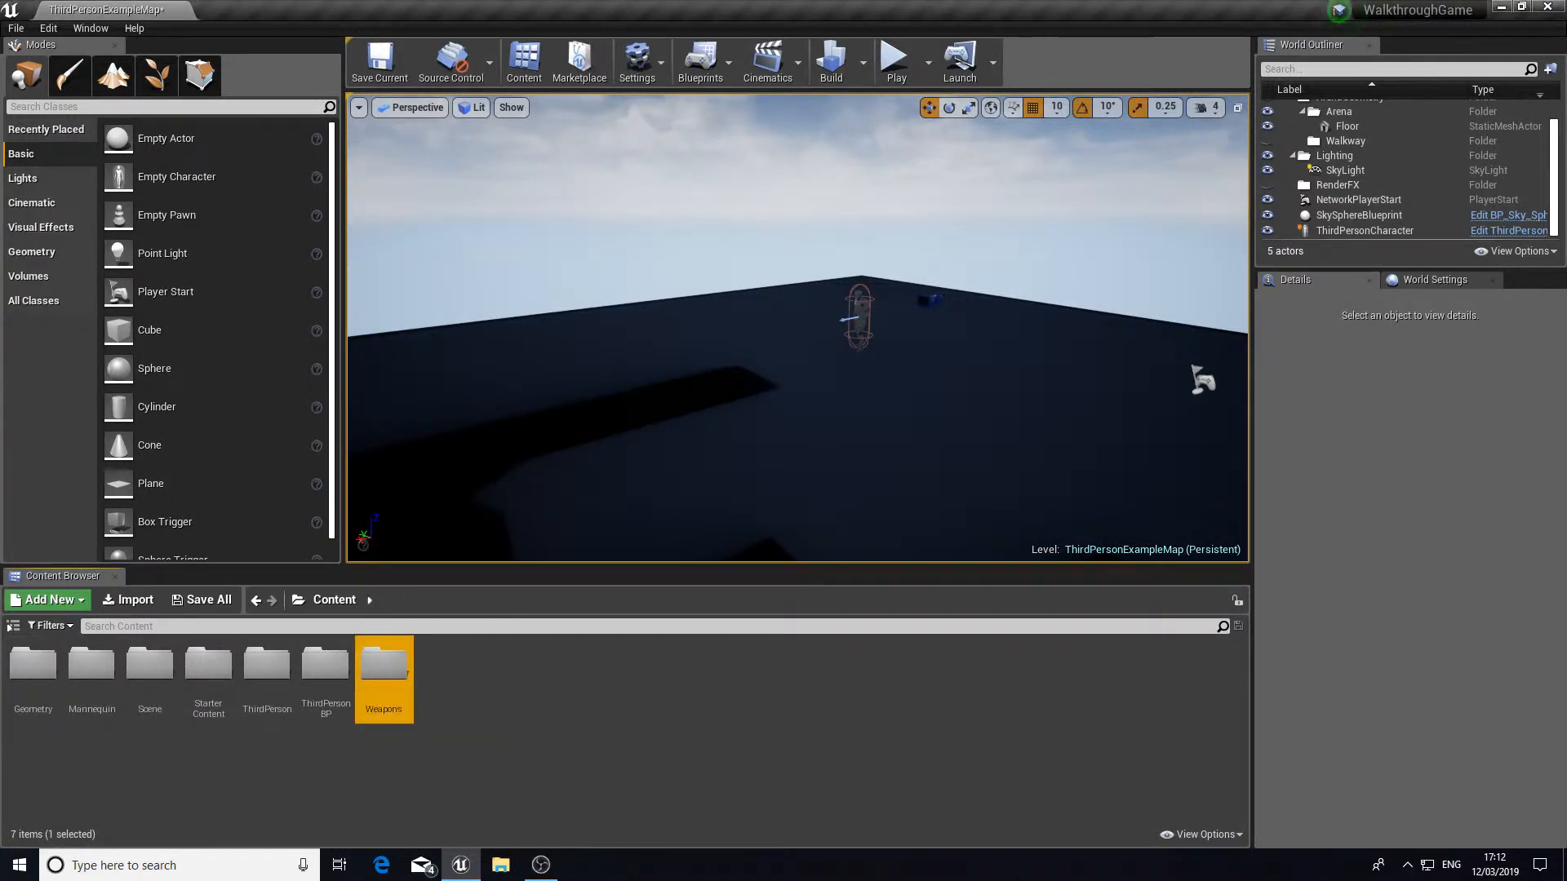
Step: Add a folder named UI to the root Content folder
click(482, 720)
right_click(458, 683)
click(523, 190)
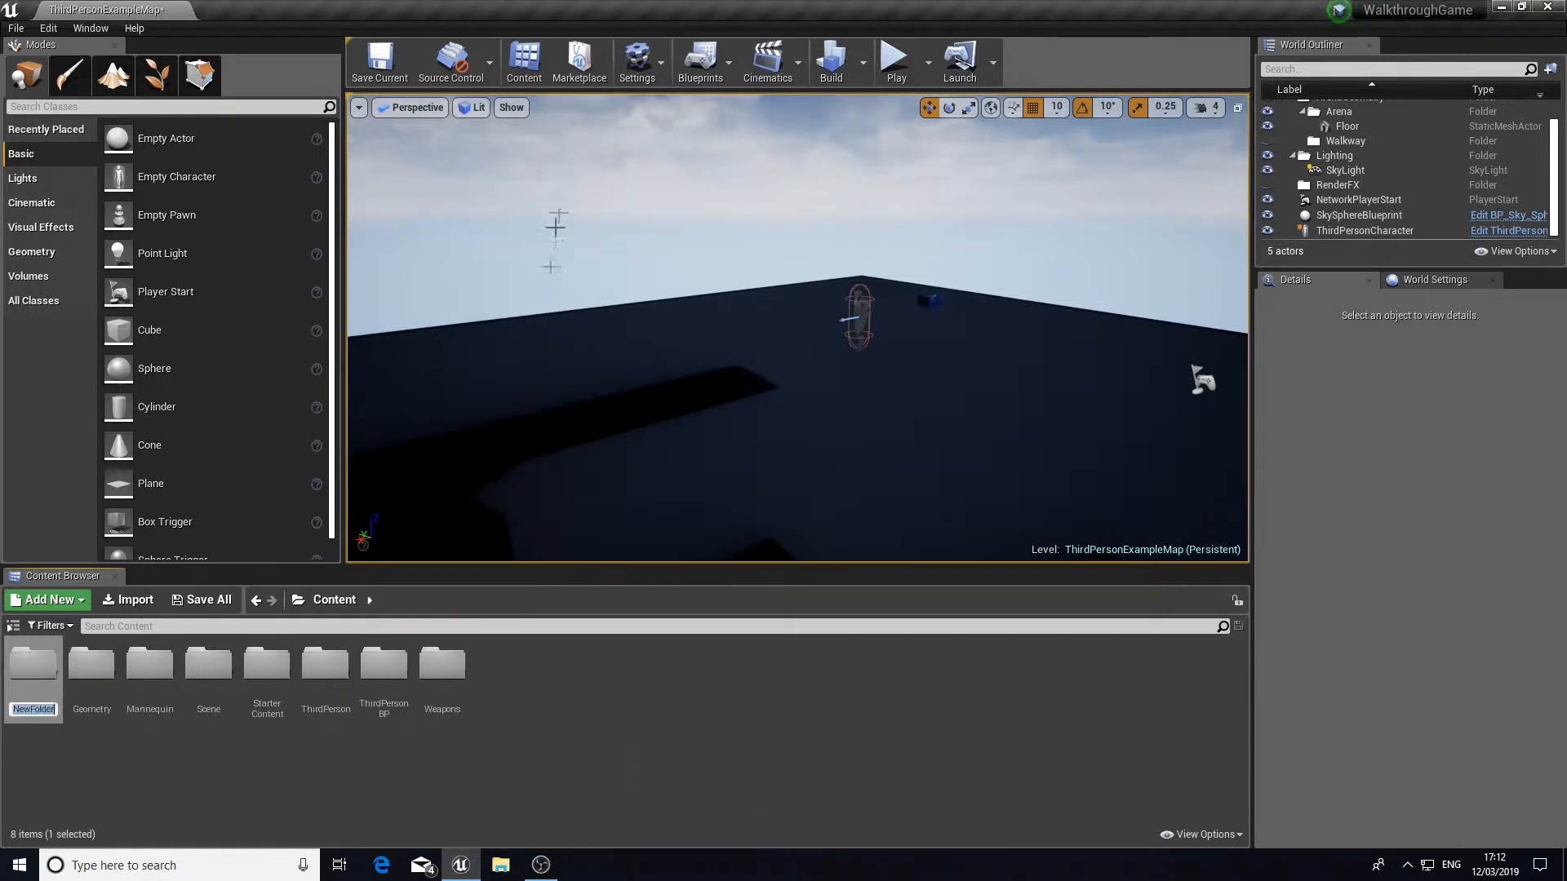
text(UI)
key(Return)
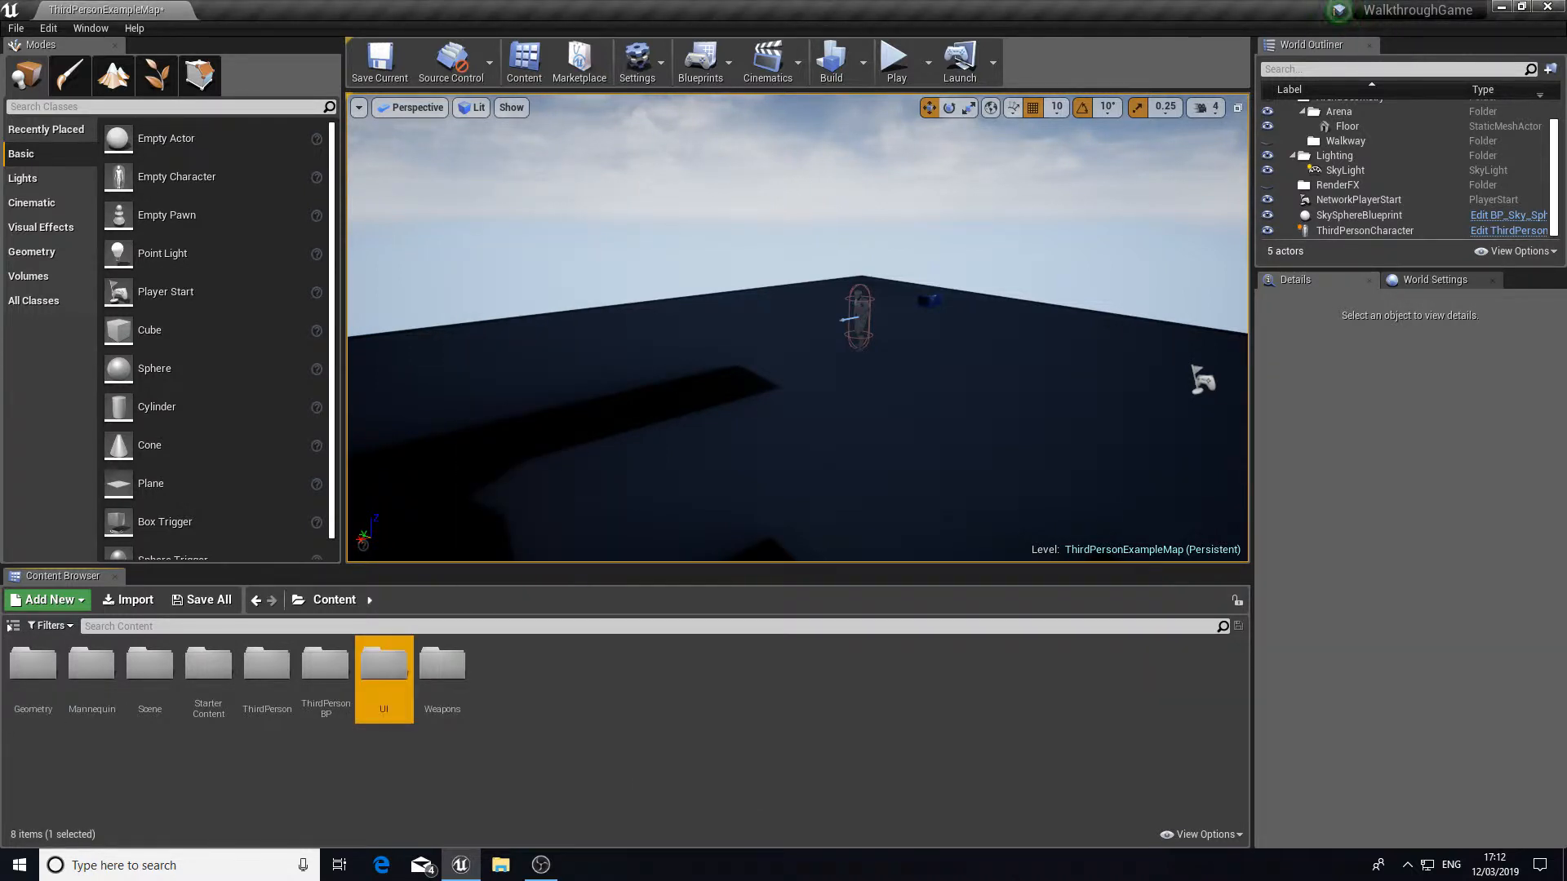
Step: Create another folder in the root Content folder and name it Bp
click(542, 699)
right_click(542, 699)
click(585, 199)
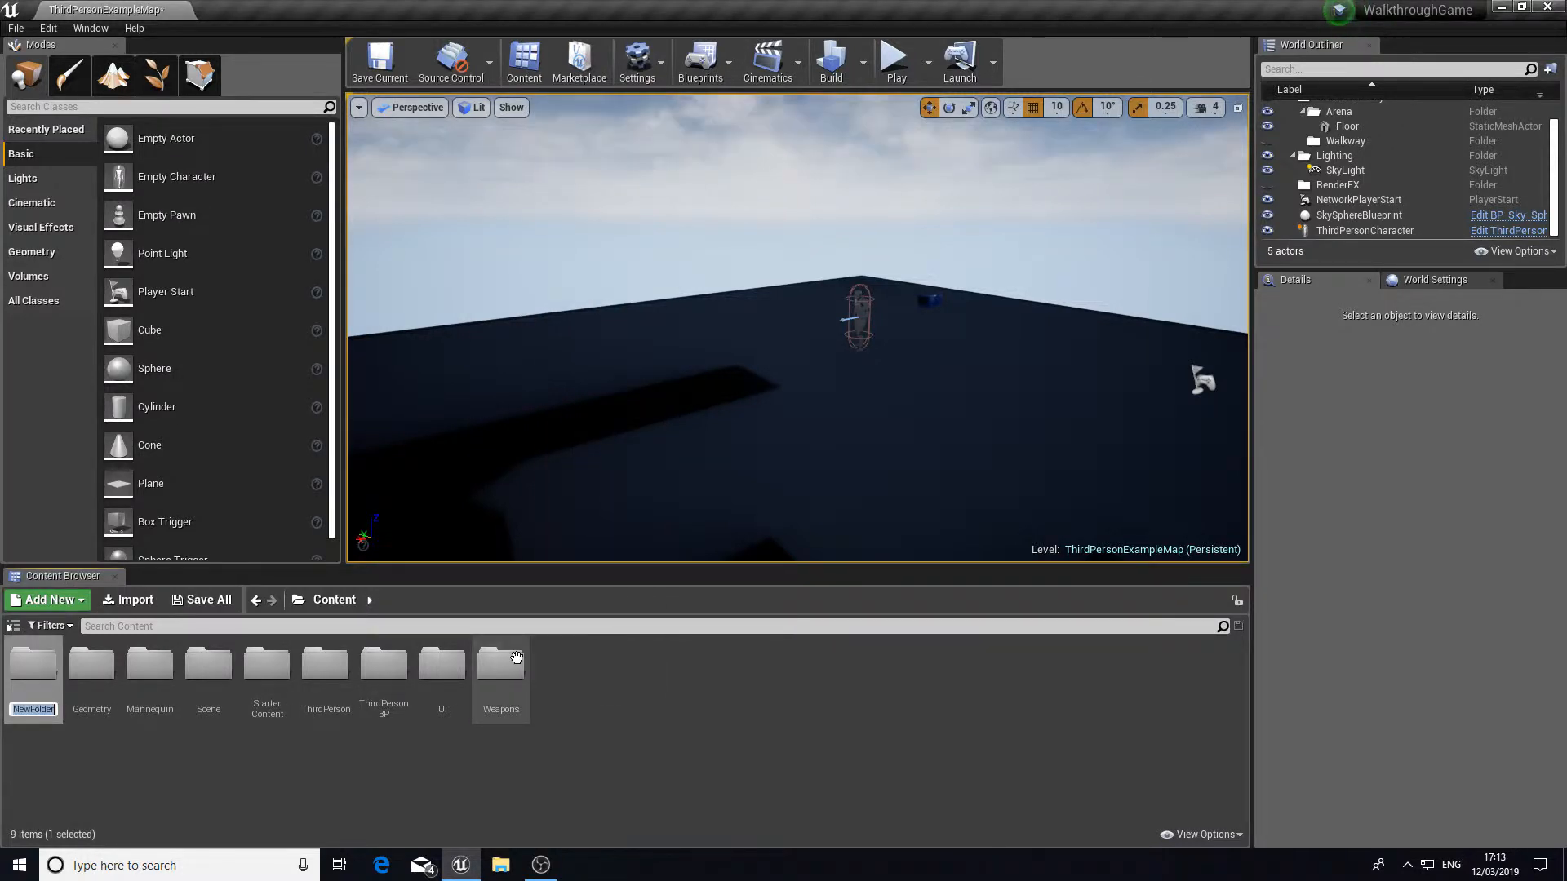
text(Bp)
key(Return)
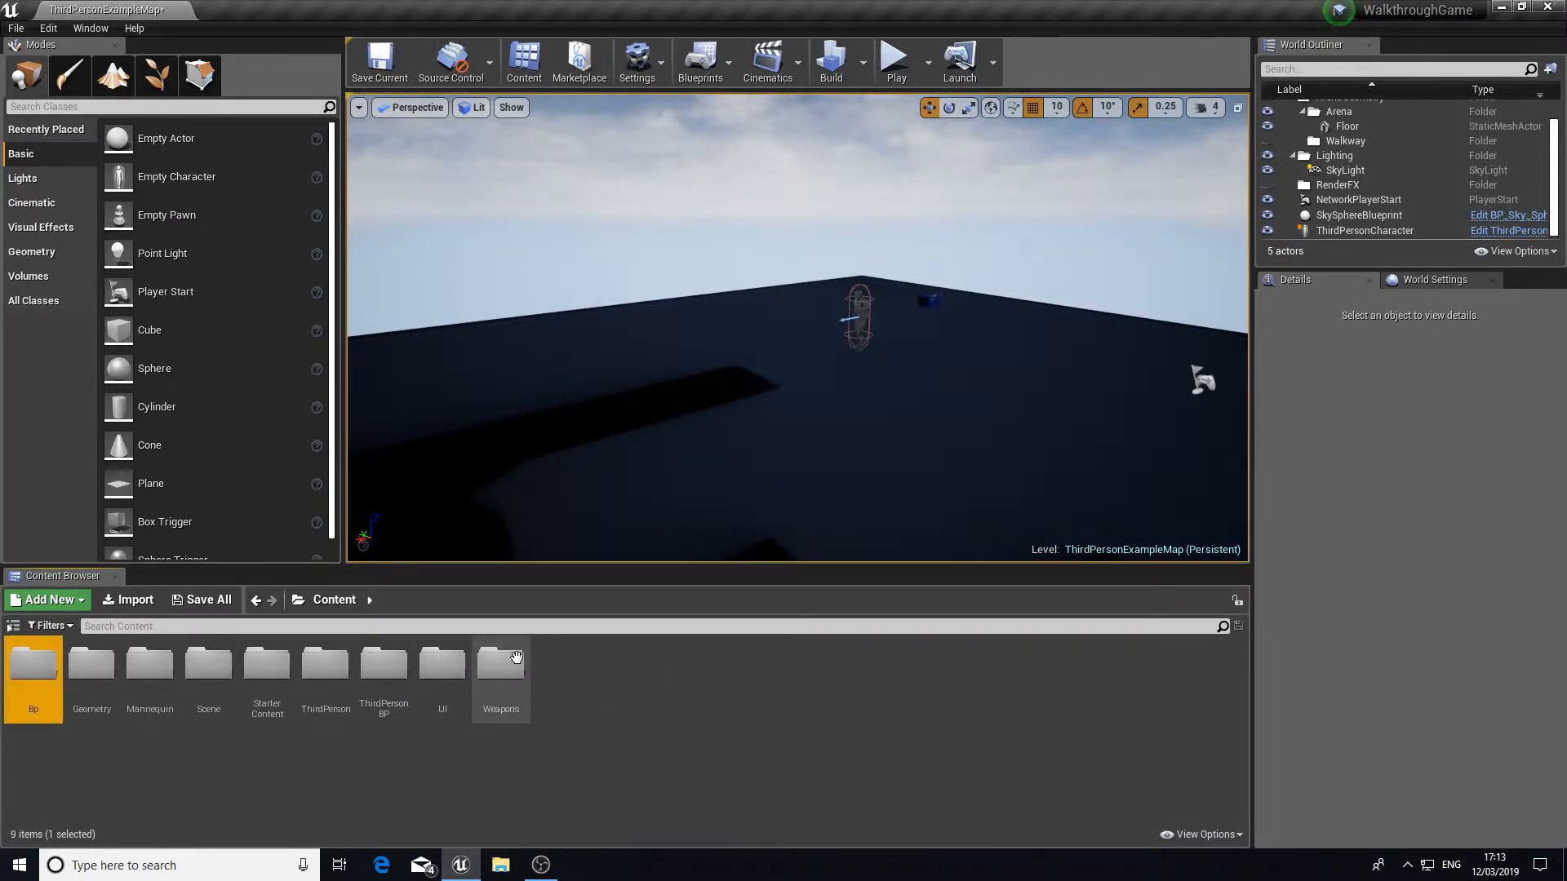
Step: Create a folder for character assets in the root Content folder, named Character
click(322, 747)
right_click(604, 715)
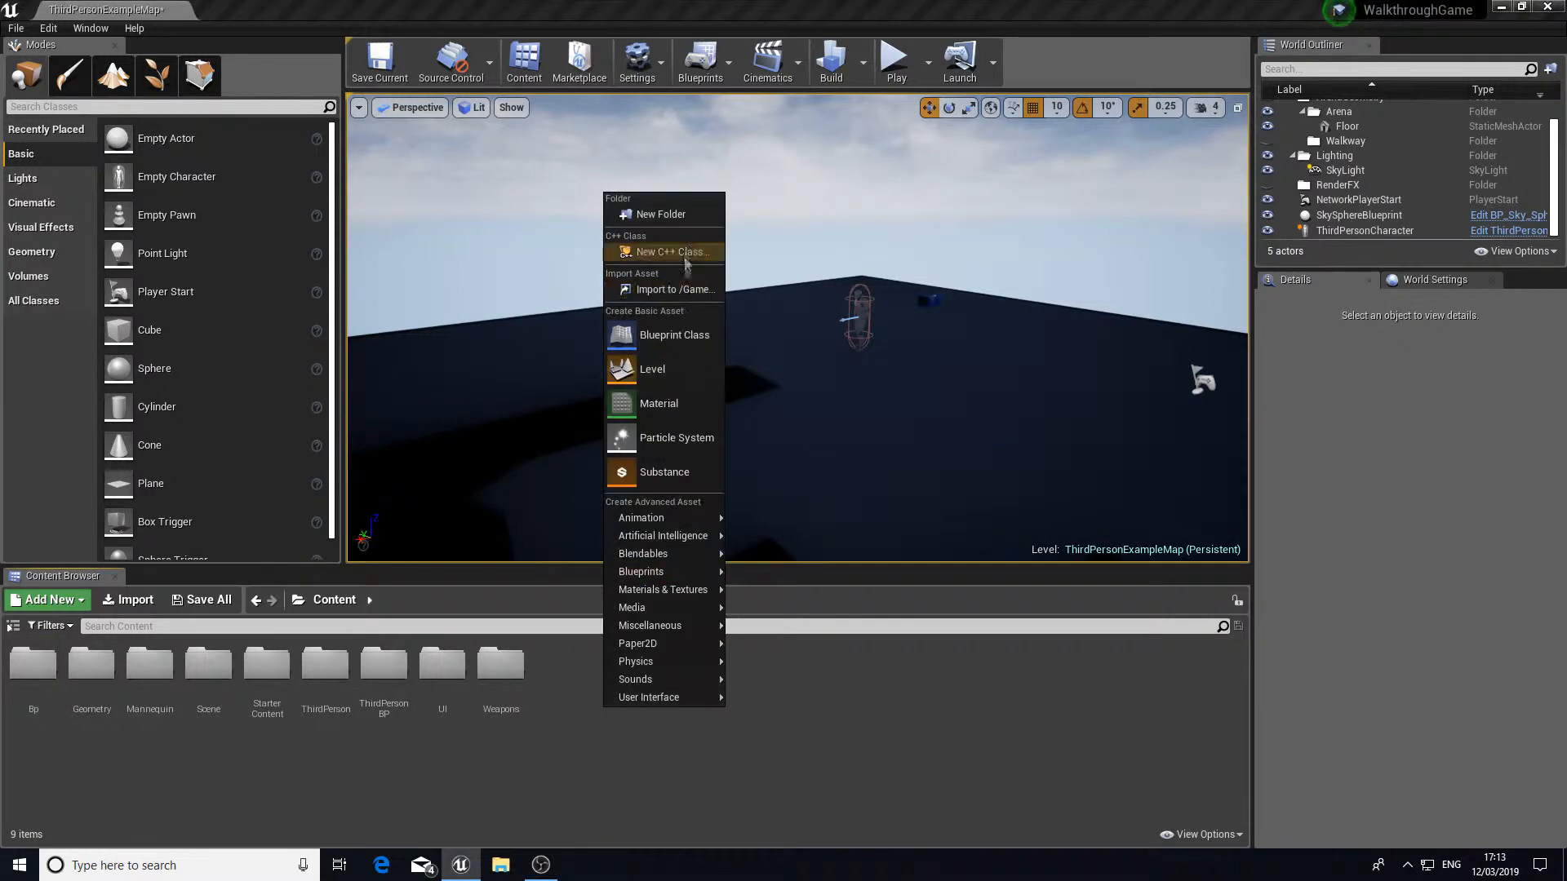
click(671, 217)
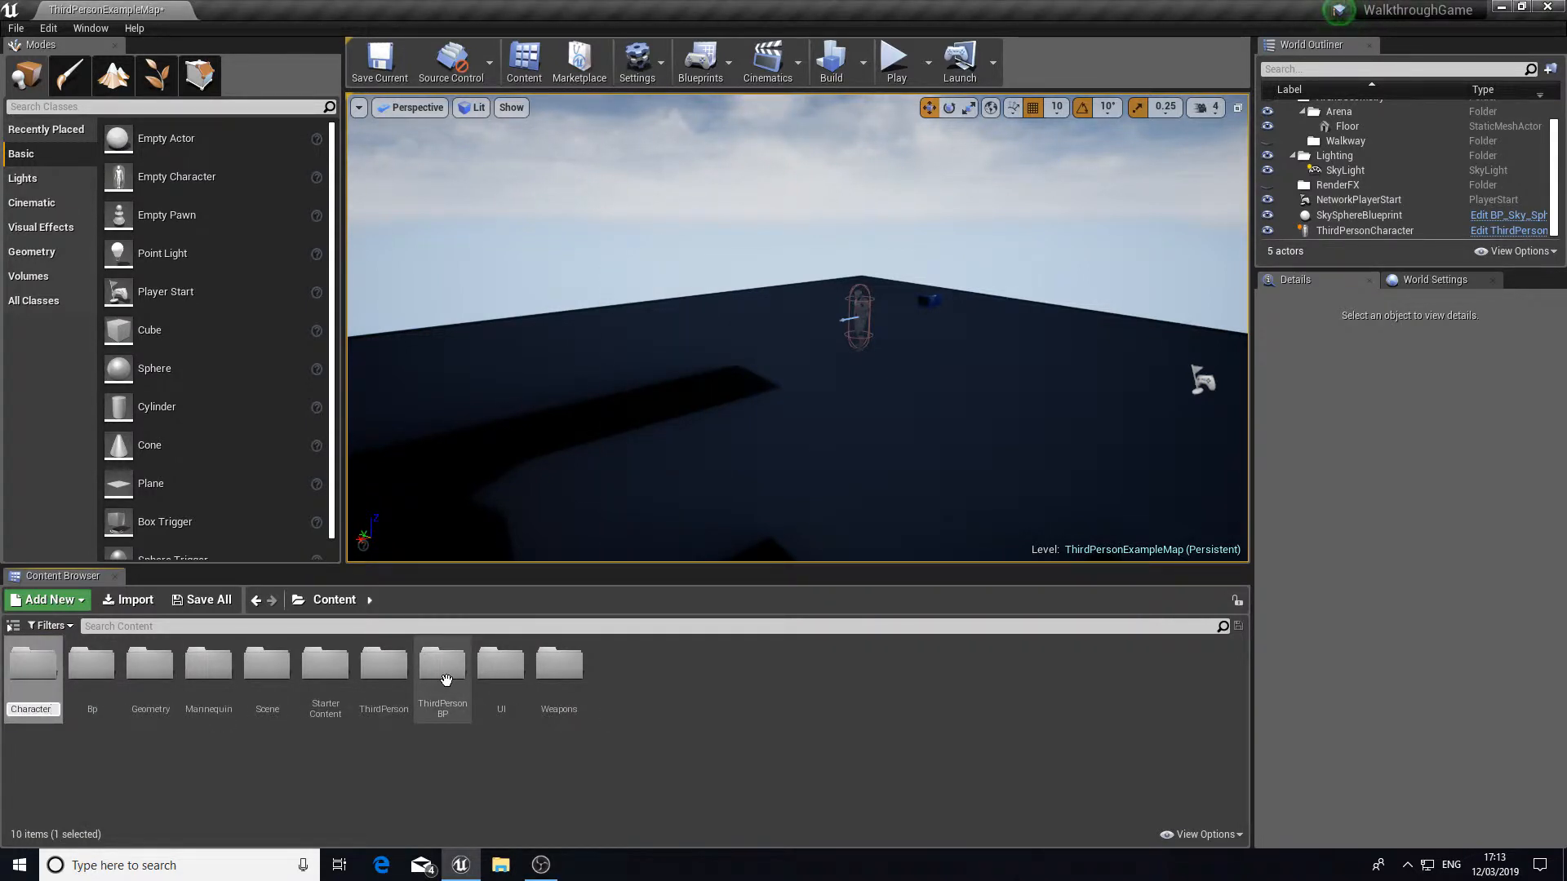
text(Character)
key(Return)
Step: Review the root content folders one by one, including Character, Scene, ThirdPersonBP, UI and Weapons
click(242, 777)
click(45, 702)
click(87, 717)
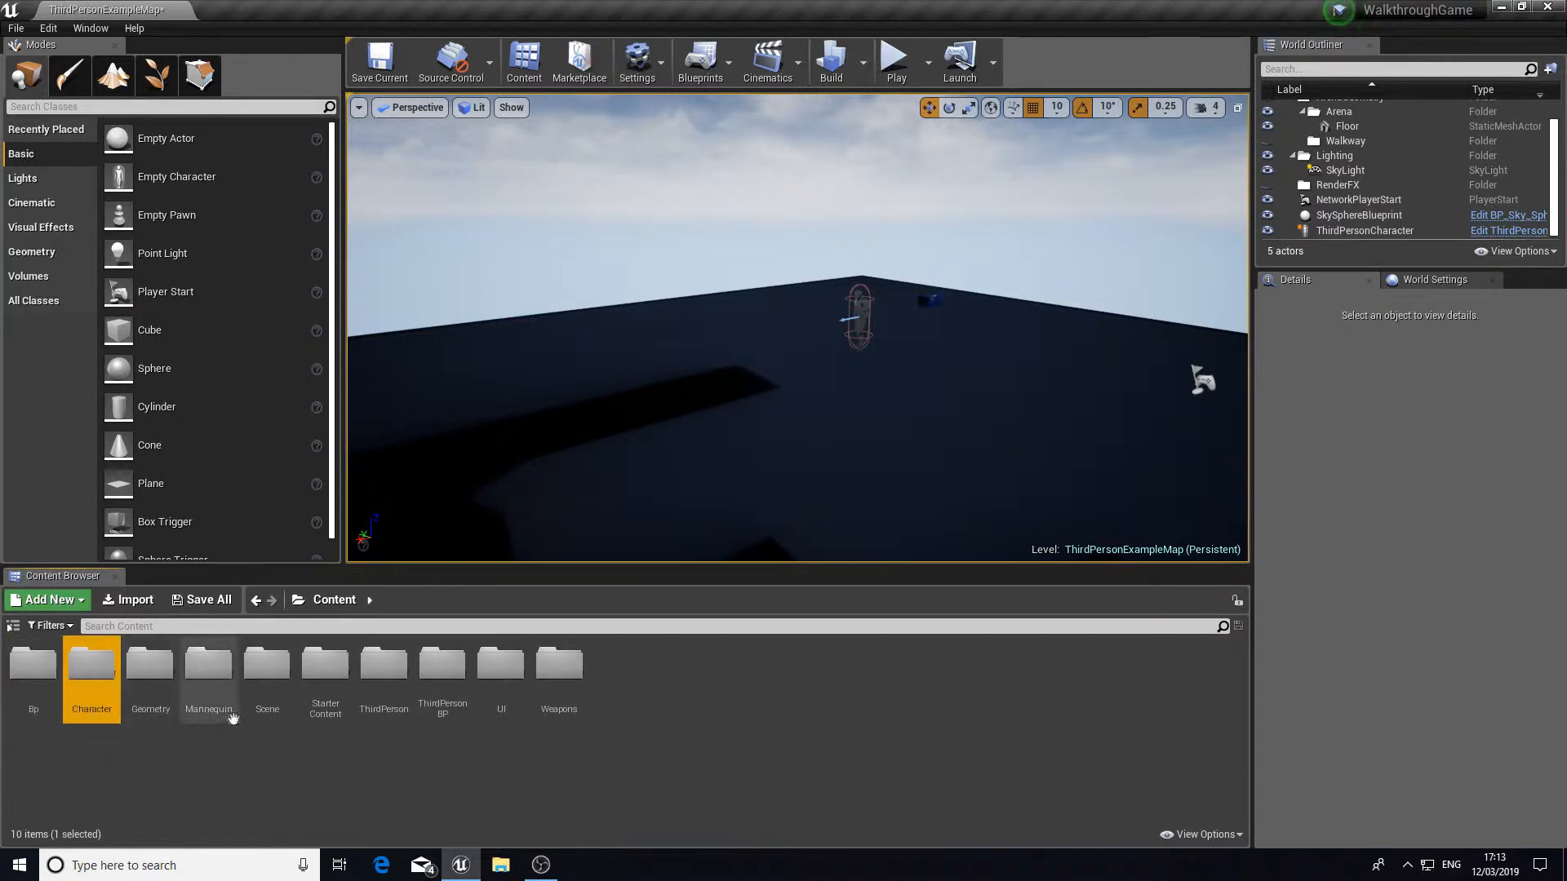
click(267, 673)
click(449, 690)
click(499, 686)
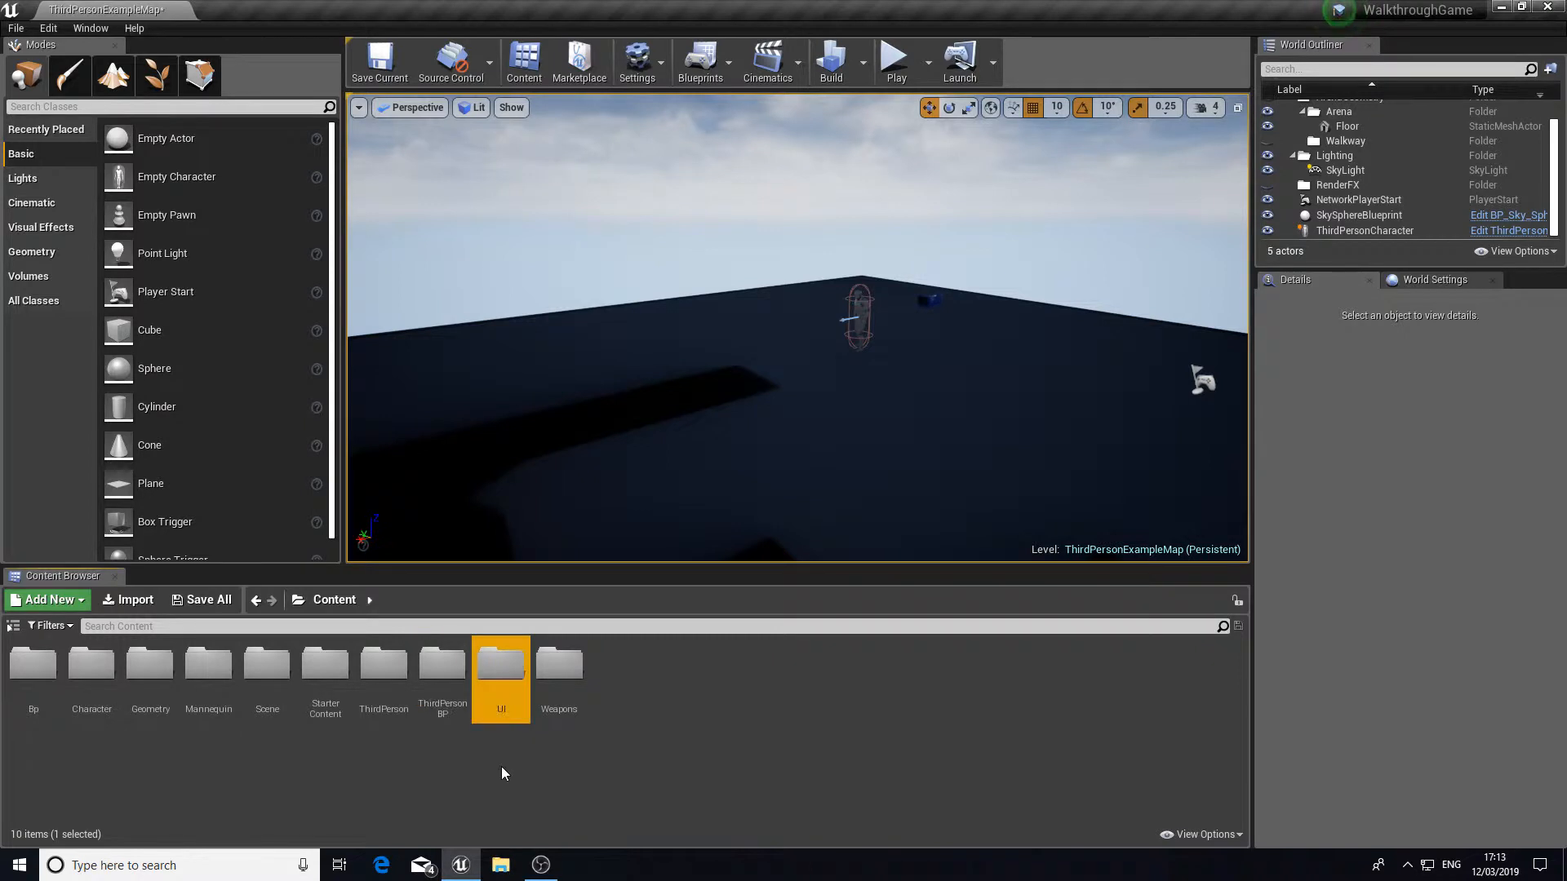
click(554, 708)
click(534, 768)
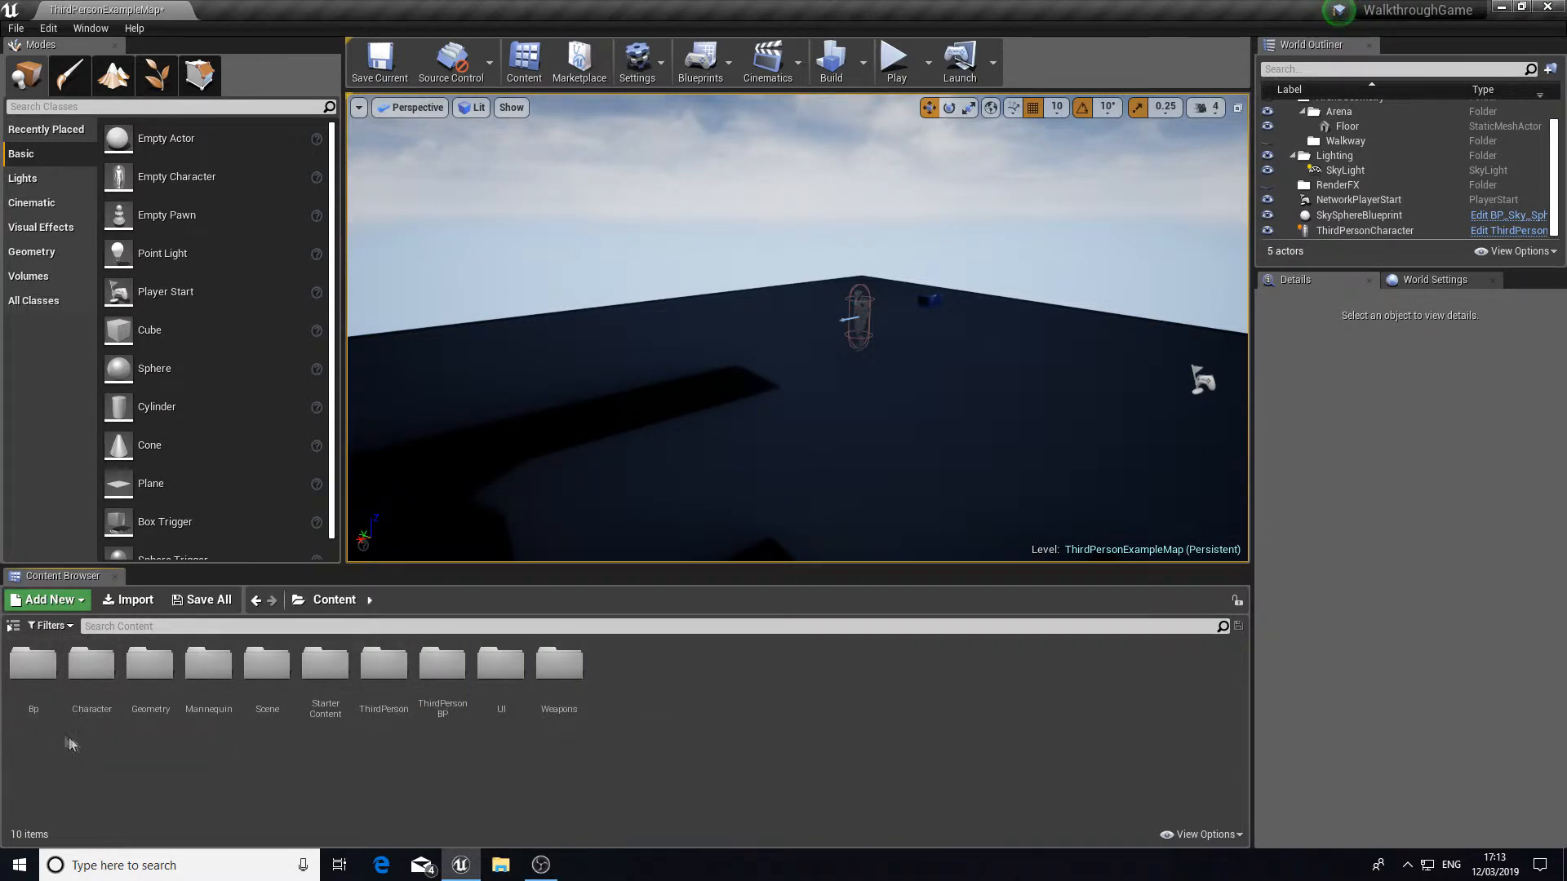
Step: Look over the dark level and through the placeable actor categories Lights, Cinematic, Visual Effects, Geometry and Basic
mouse_move(774, 263)
right_down()
mouse_move(923, 219)
mouse_move(774, 263)
right_up()
right_drag(739, 203, 678, 261)
click(653, 327)
click(609, 258)
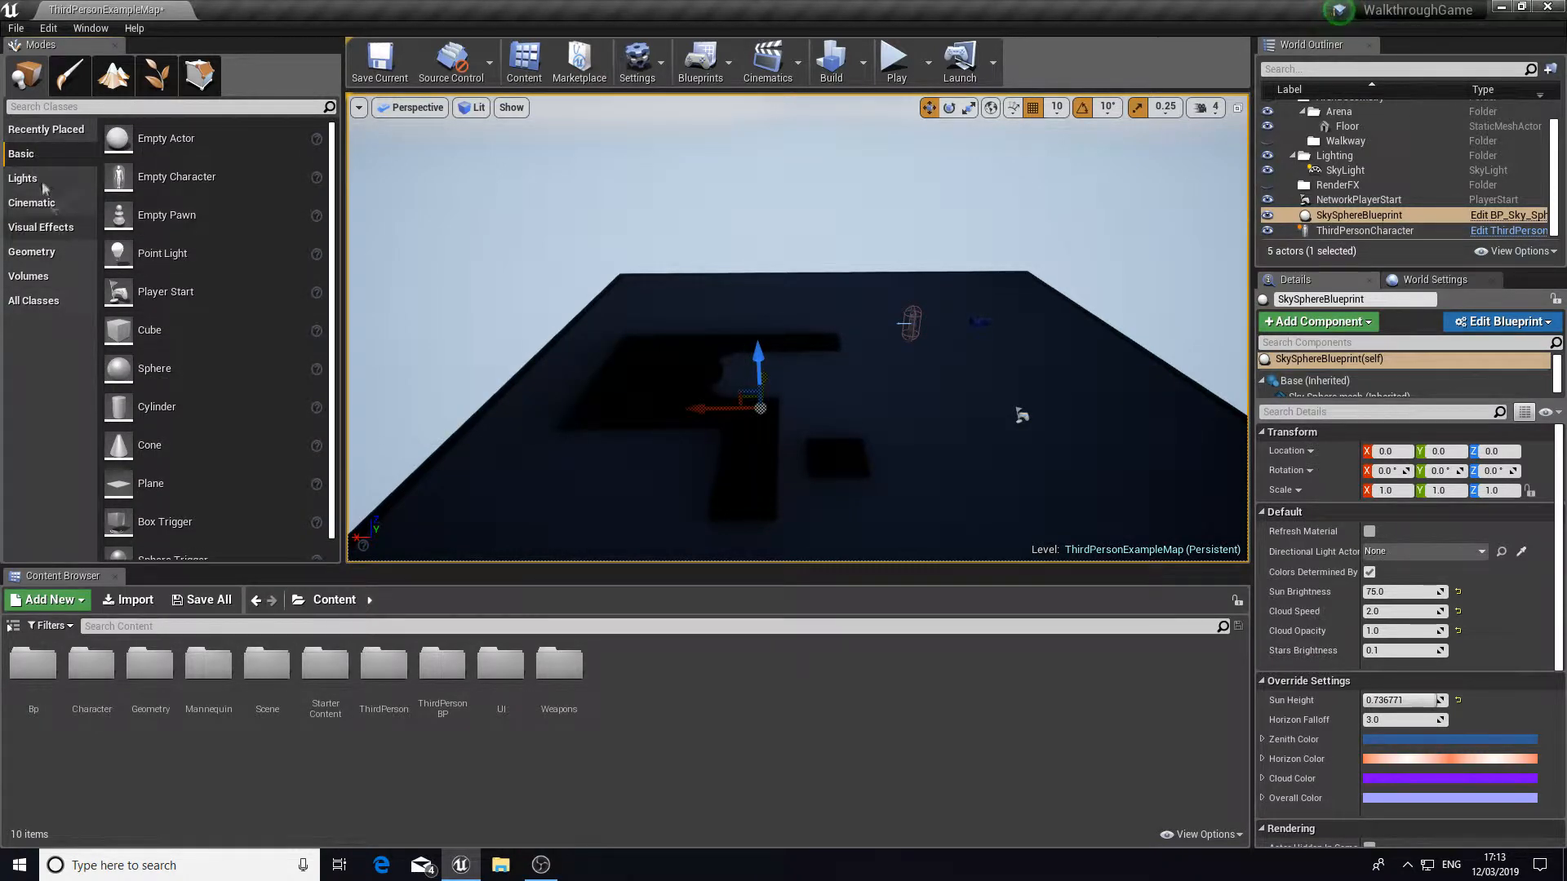
click(70, 178)
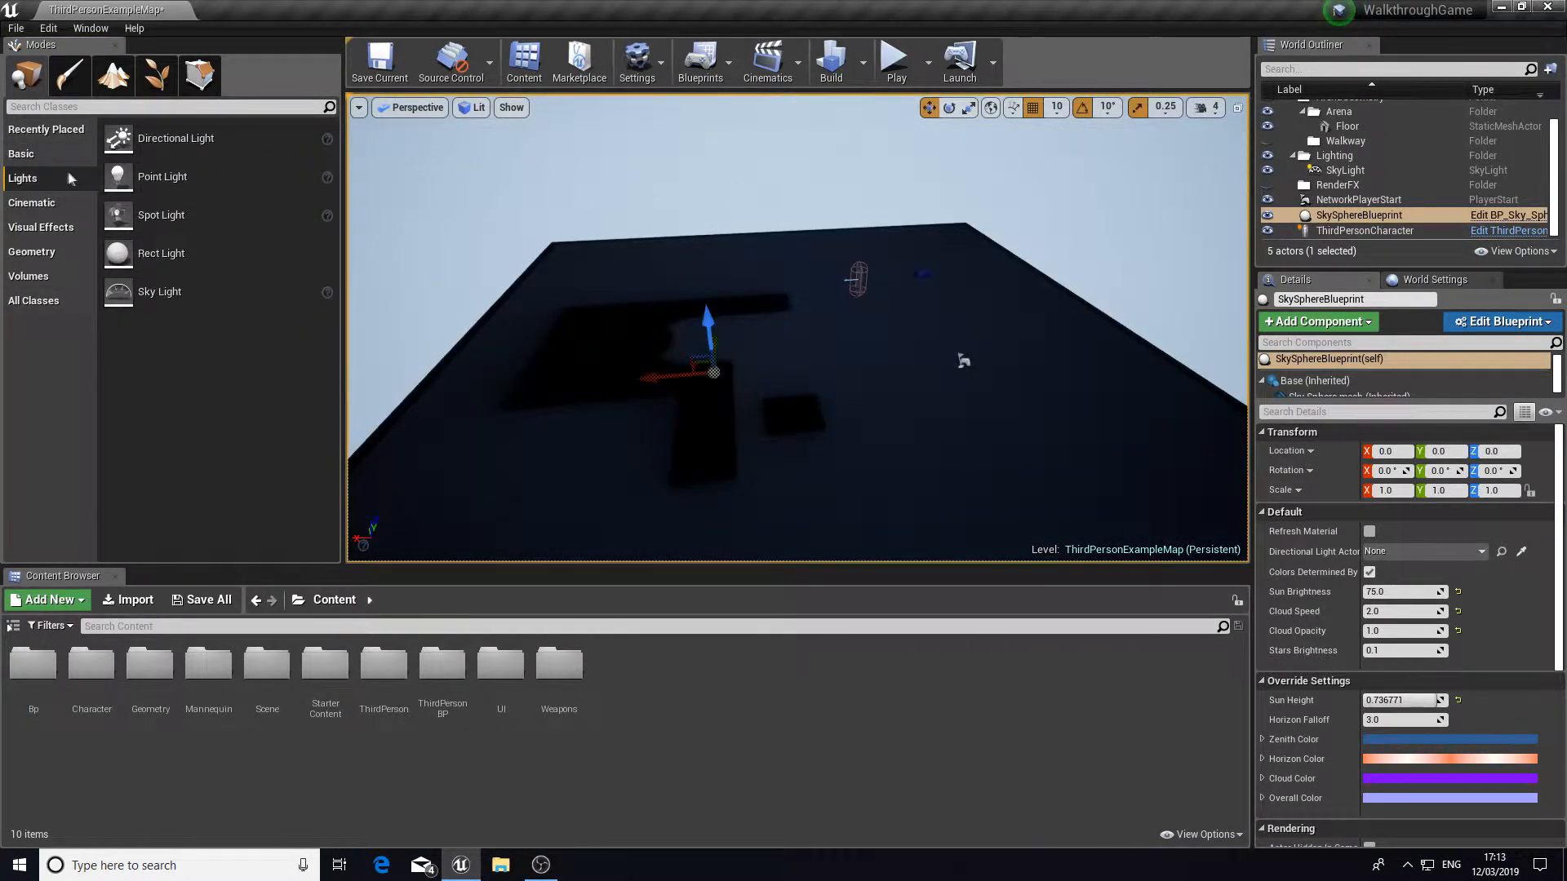
click(46, 204)
click(49, 224)
click(45, 208)
click(50, 230)
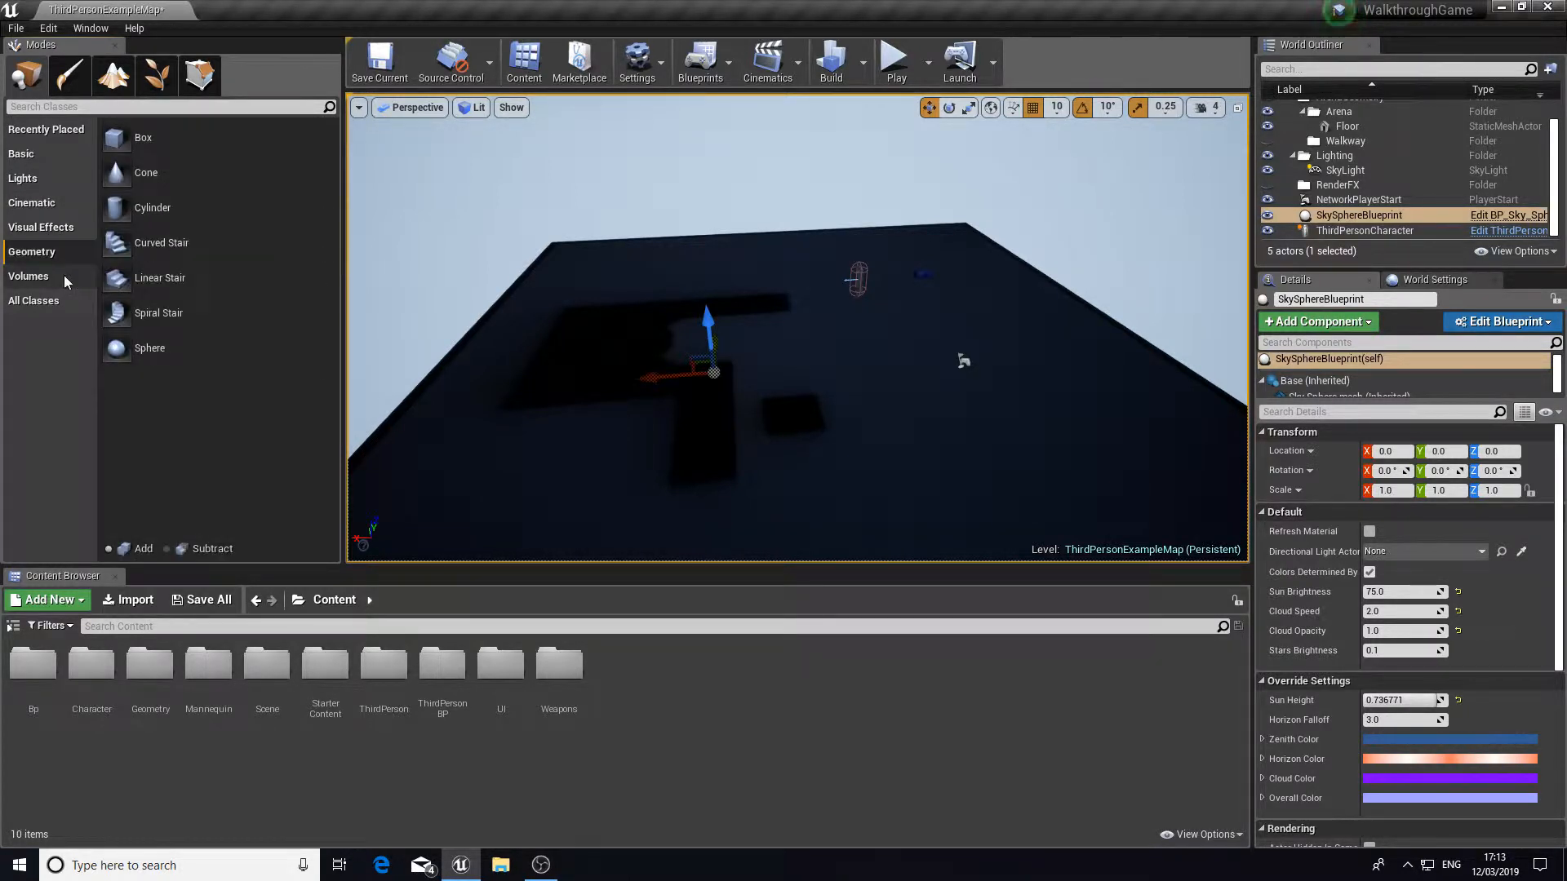
click(37, 205)
click(23, 155)
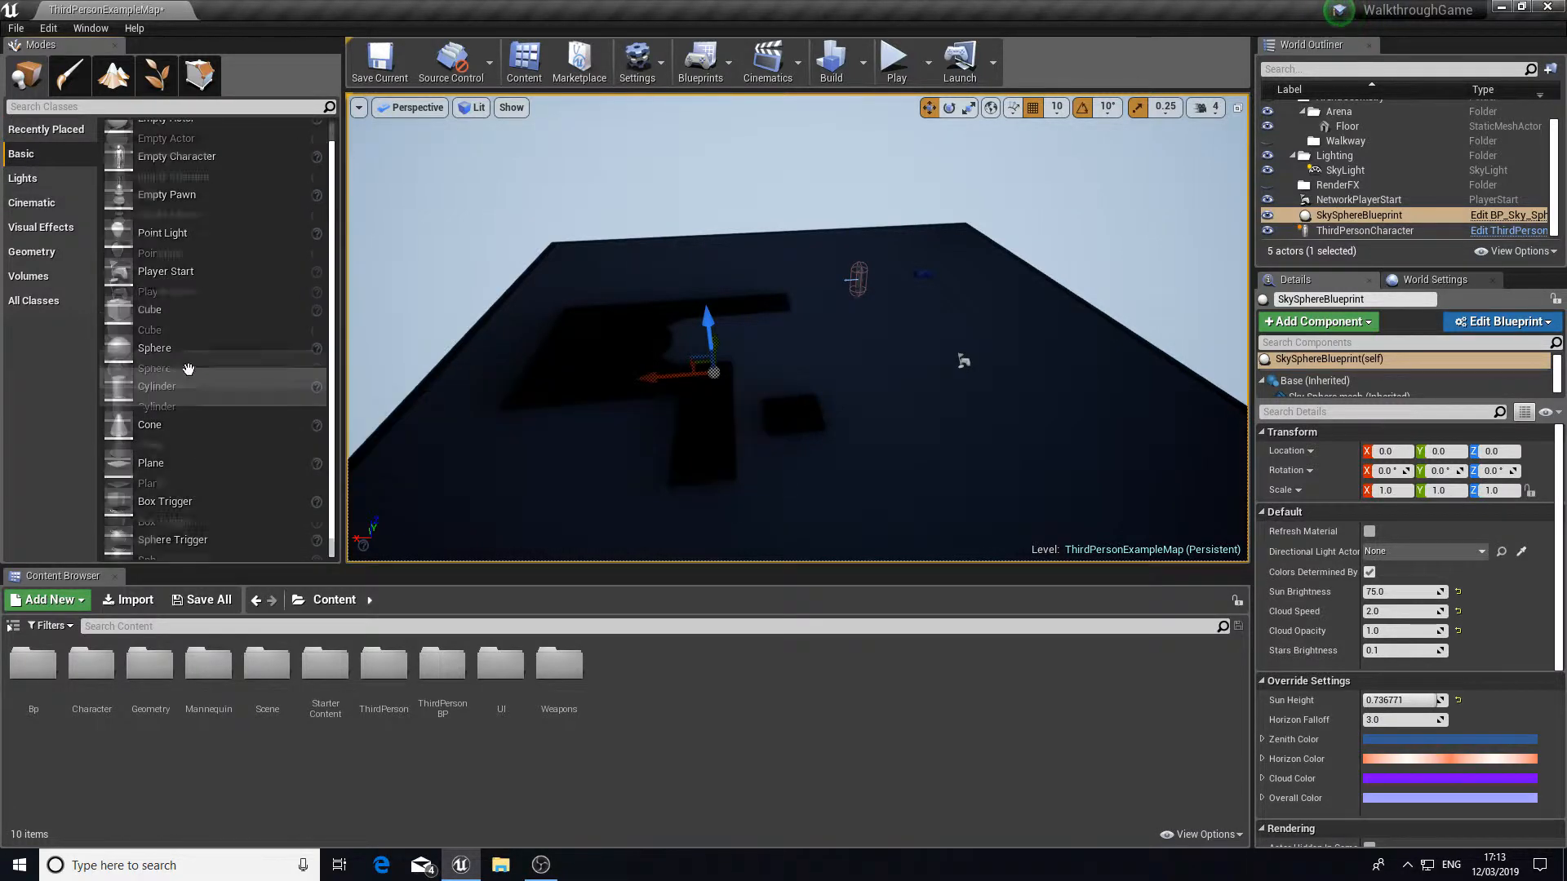
Step: Place a Directional Light in the level above the floor, close to the third-person character
click(23, 178)
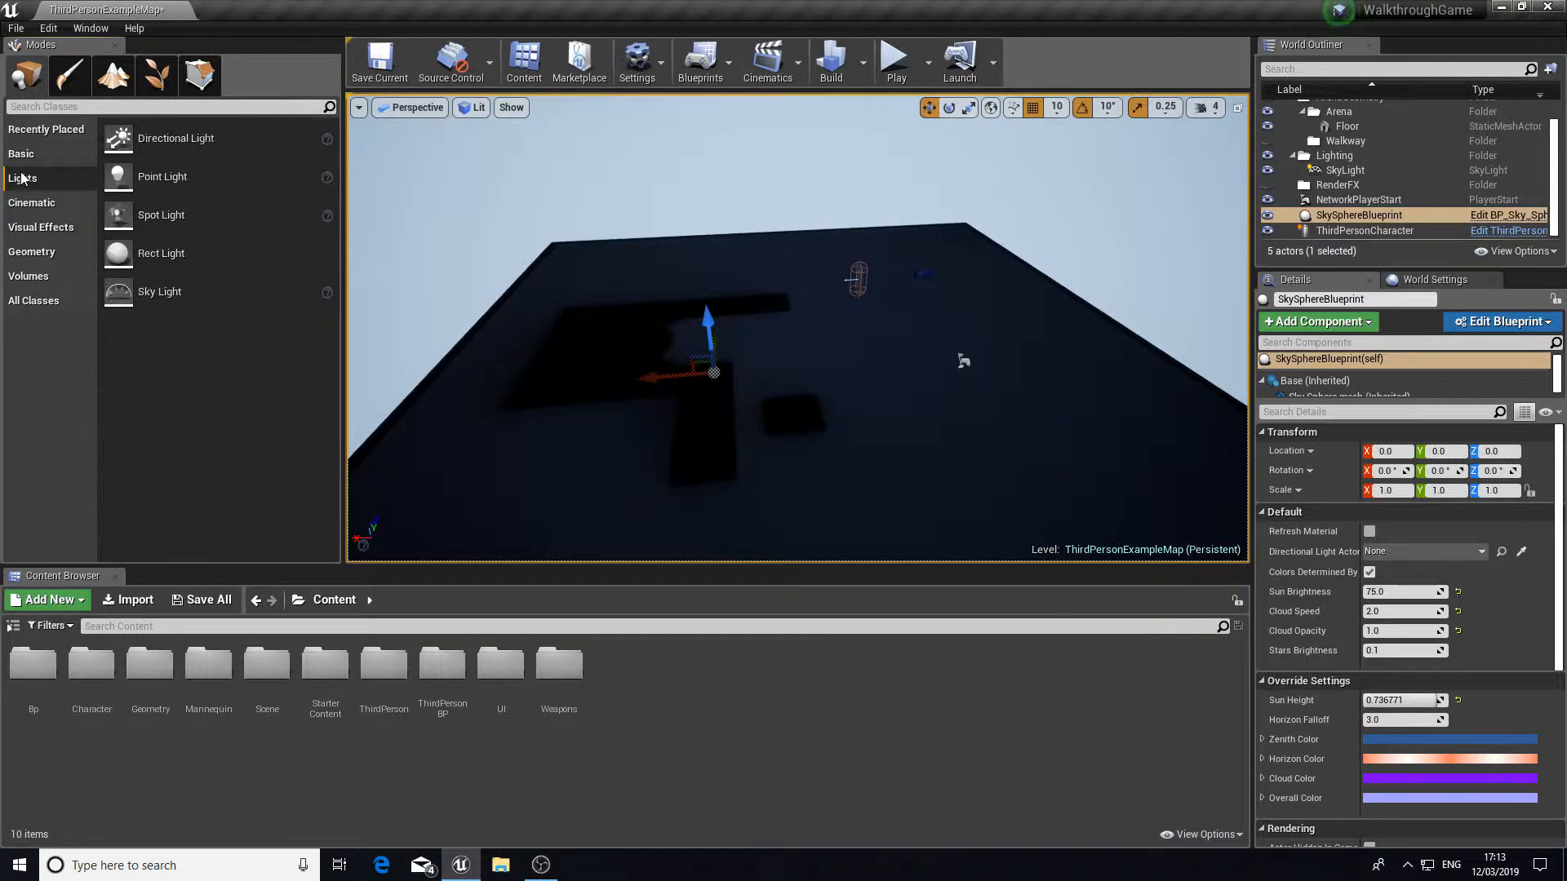
drag(175, 138, 825, 434)
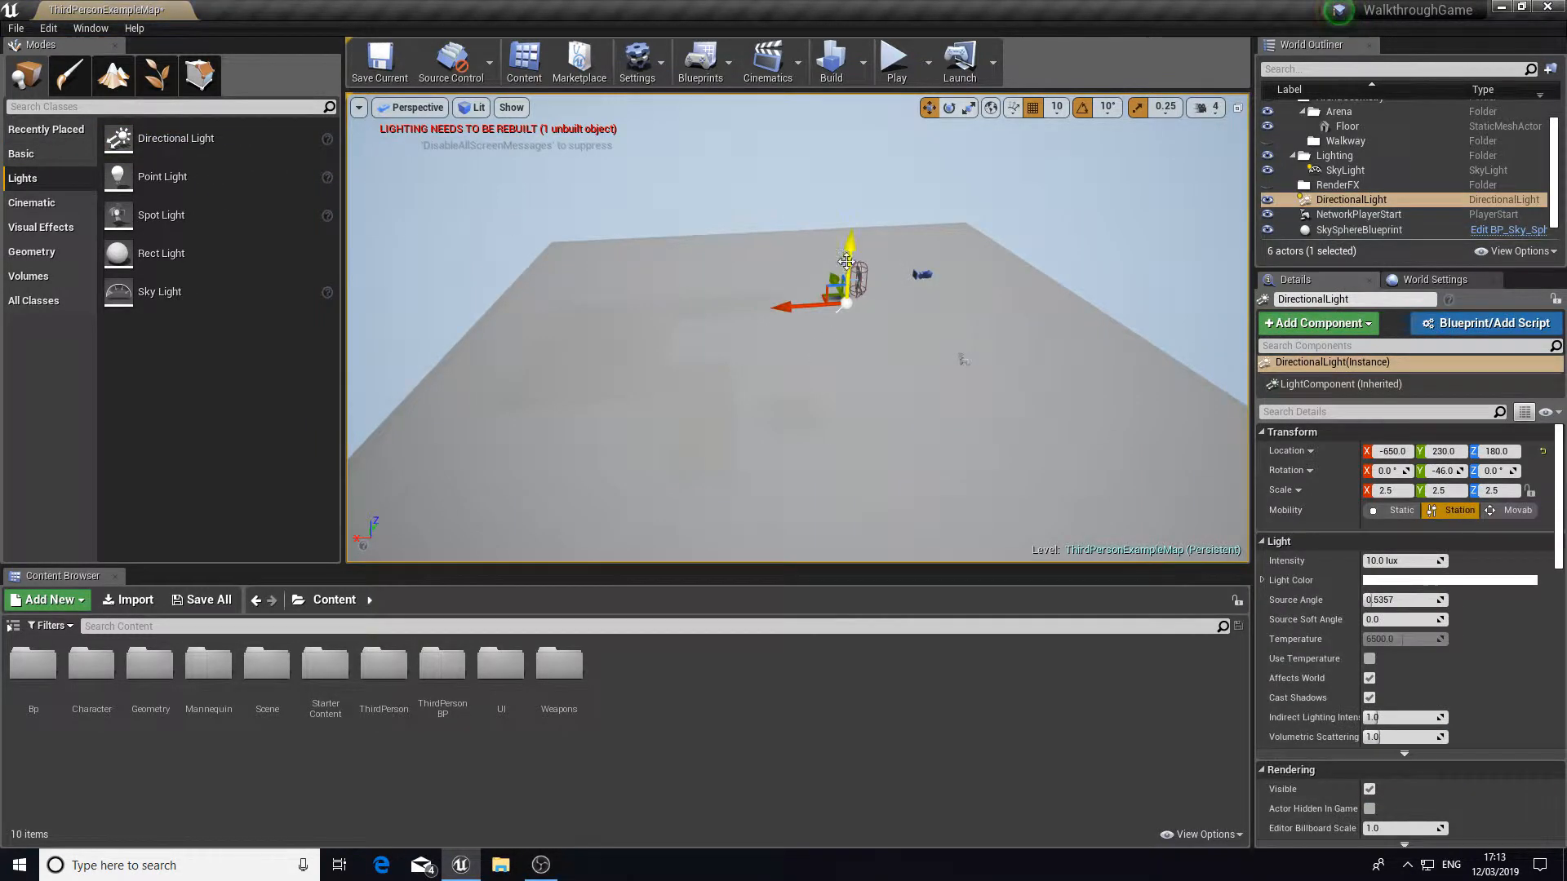
mouse_move(794, 426)
right_down()
mouse_move(718, 368)
mouse_move(820, 427)
right_up()
click(794, 426)
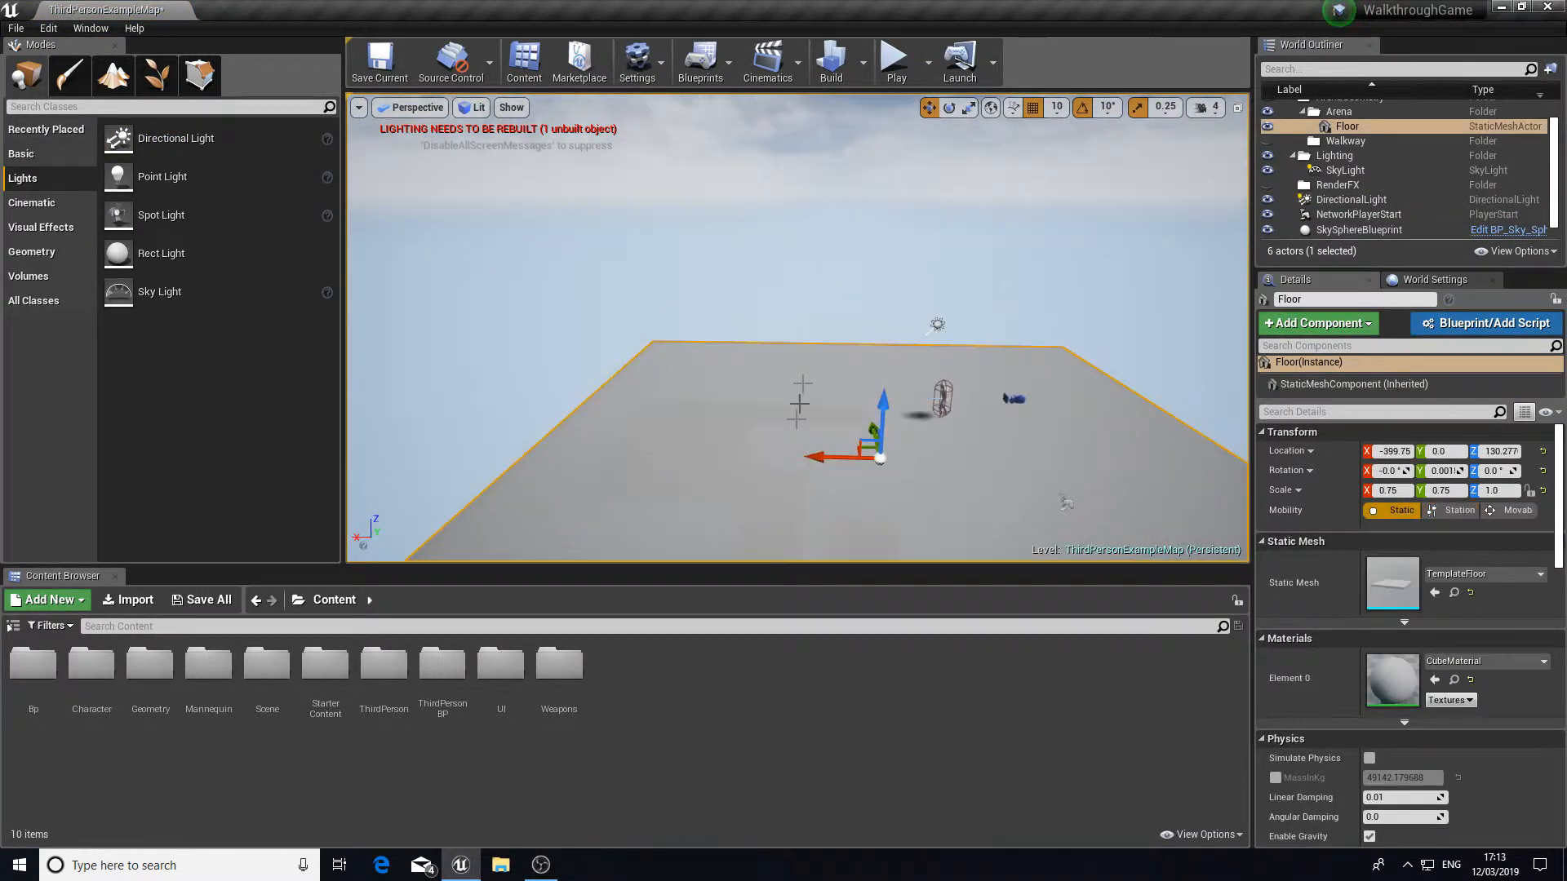
Step: Play-test the newly lit level with a few character jumps and end the session
click(893, 61)
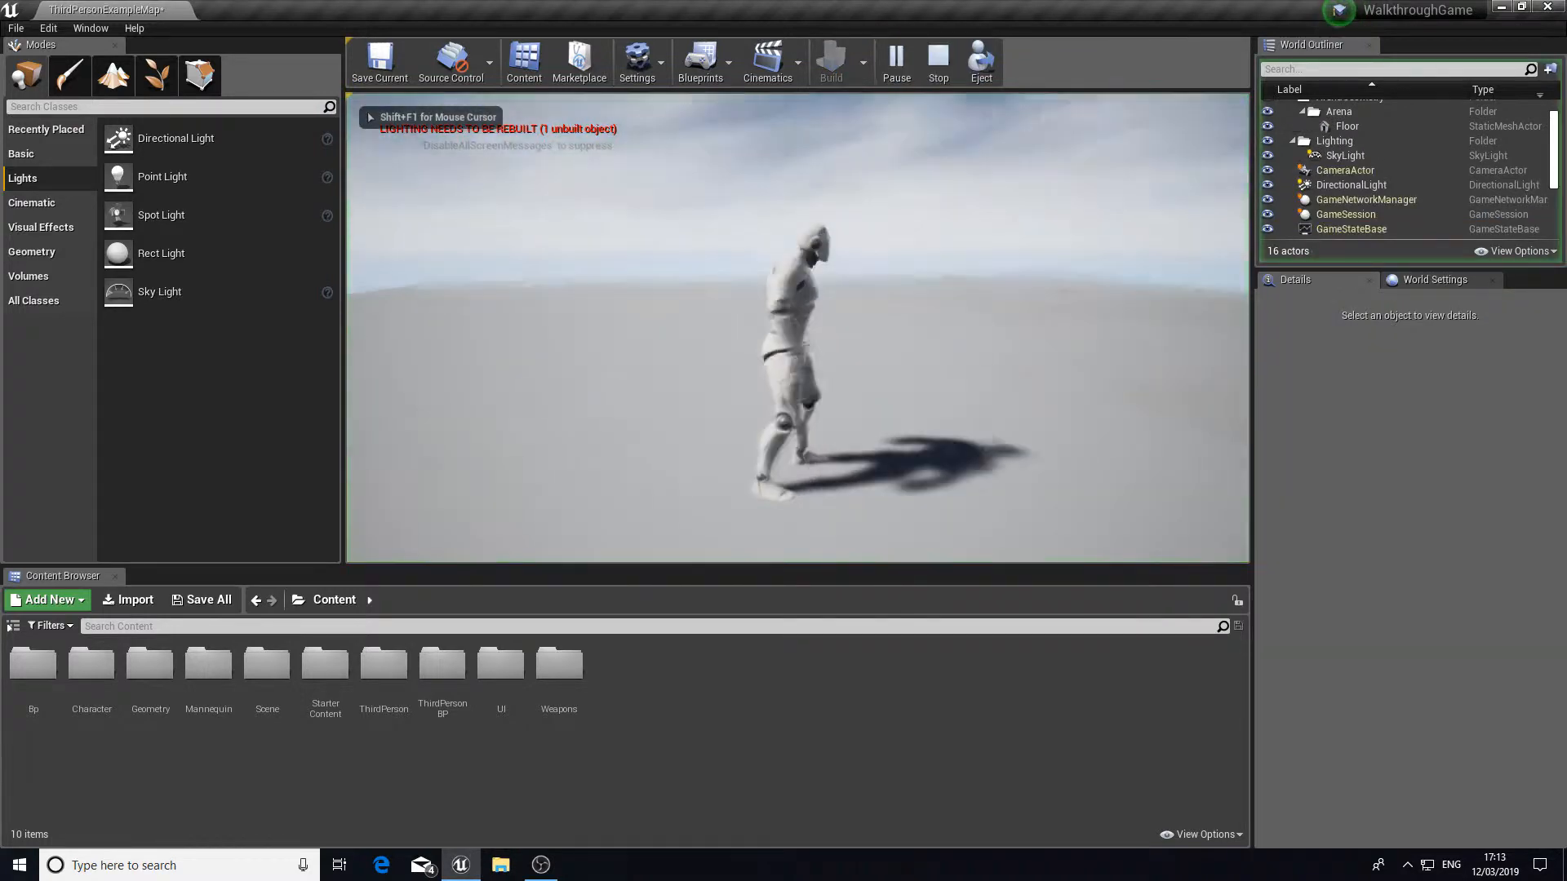
key(space)
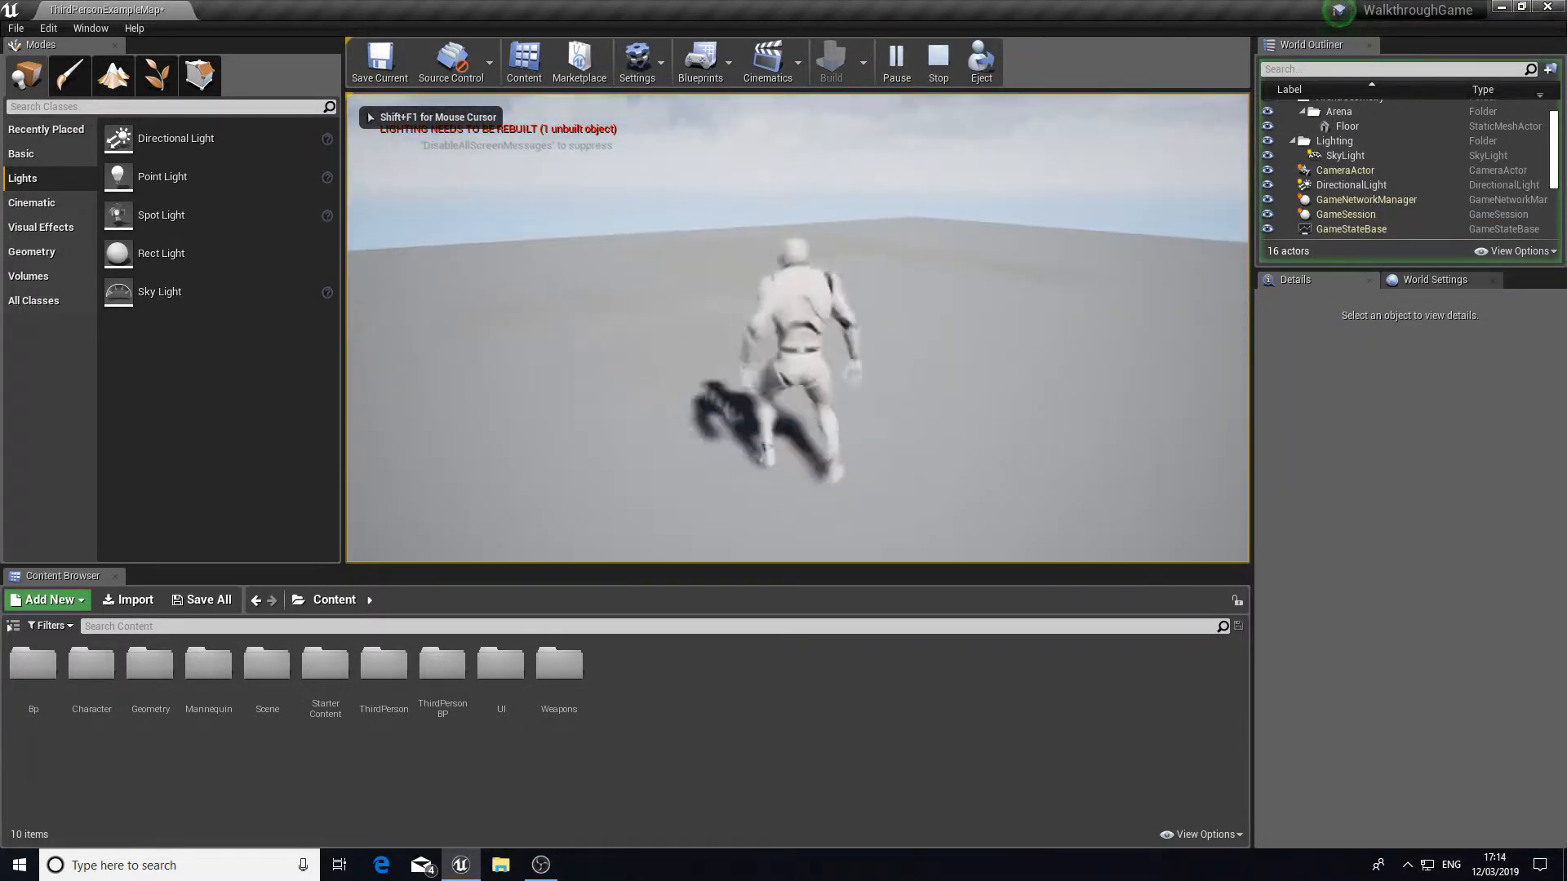
key(space)
key(Escape)
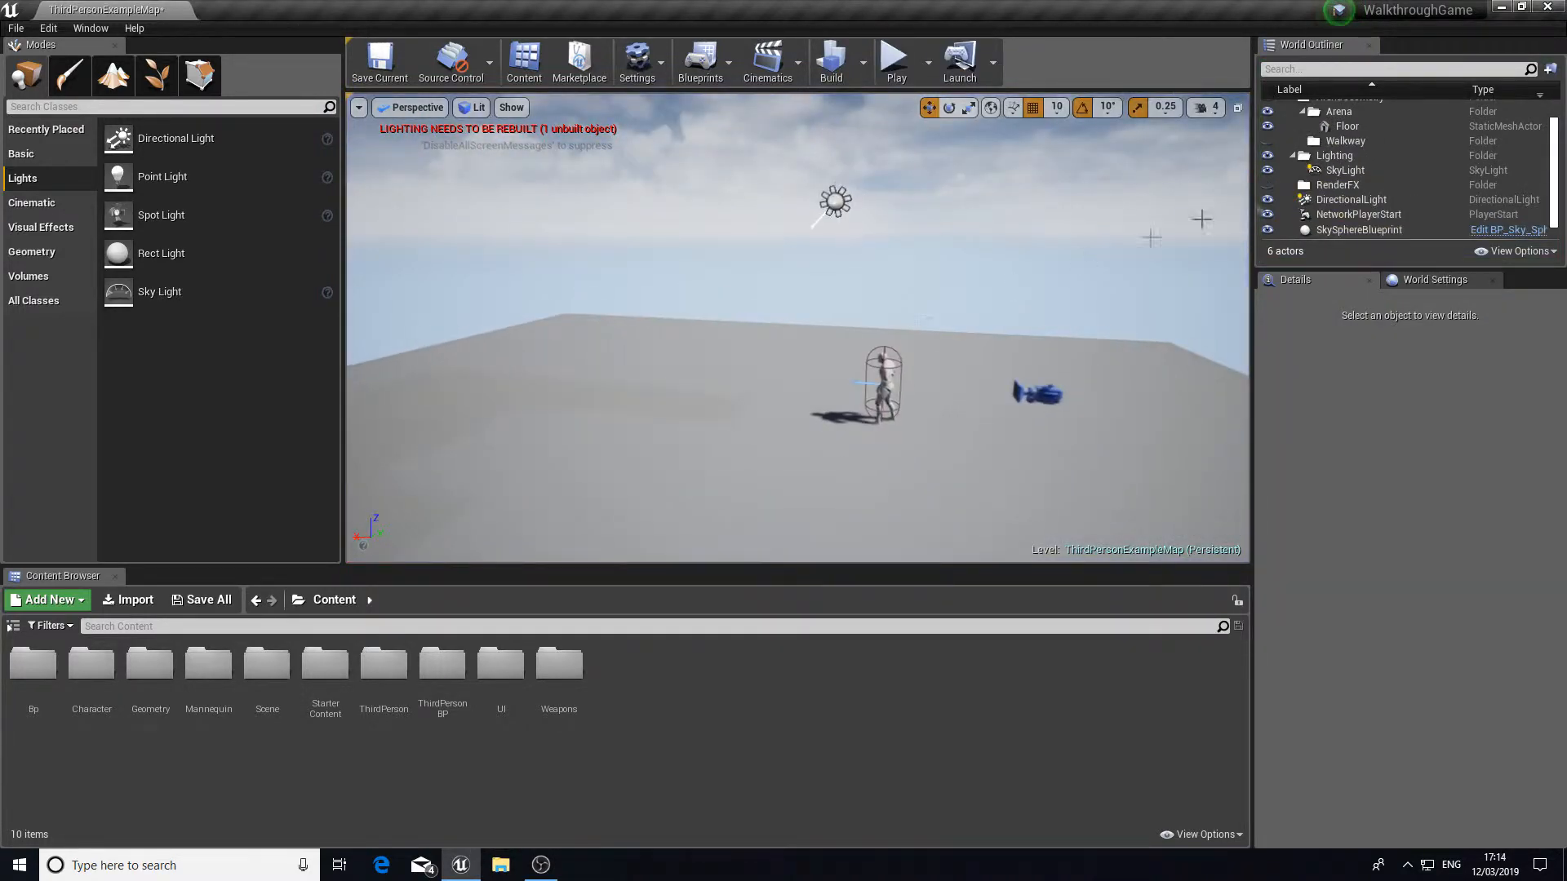
Step: Hide and show the directional light repeatedly to compare the level with and without it, leaving it visible
click(1269, 199)
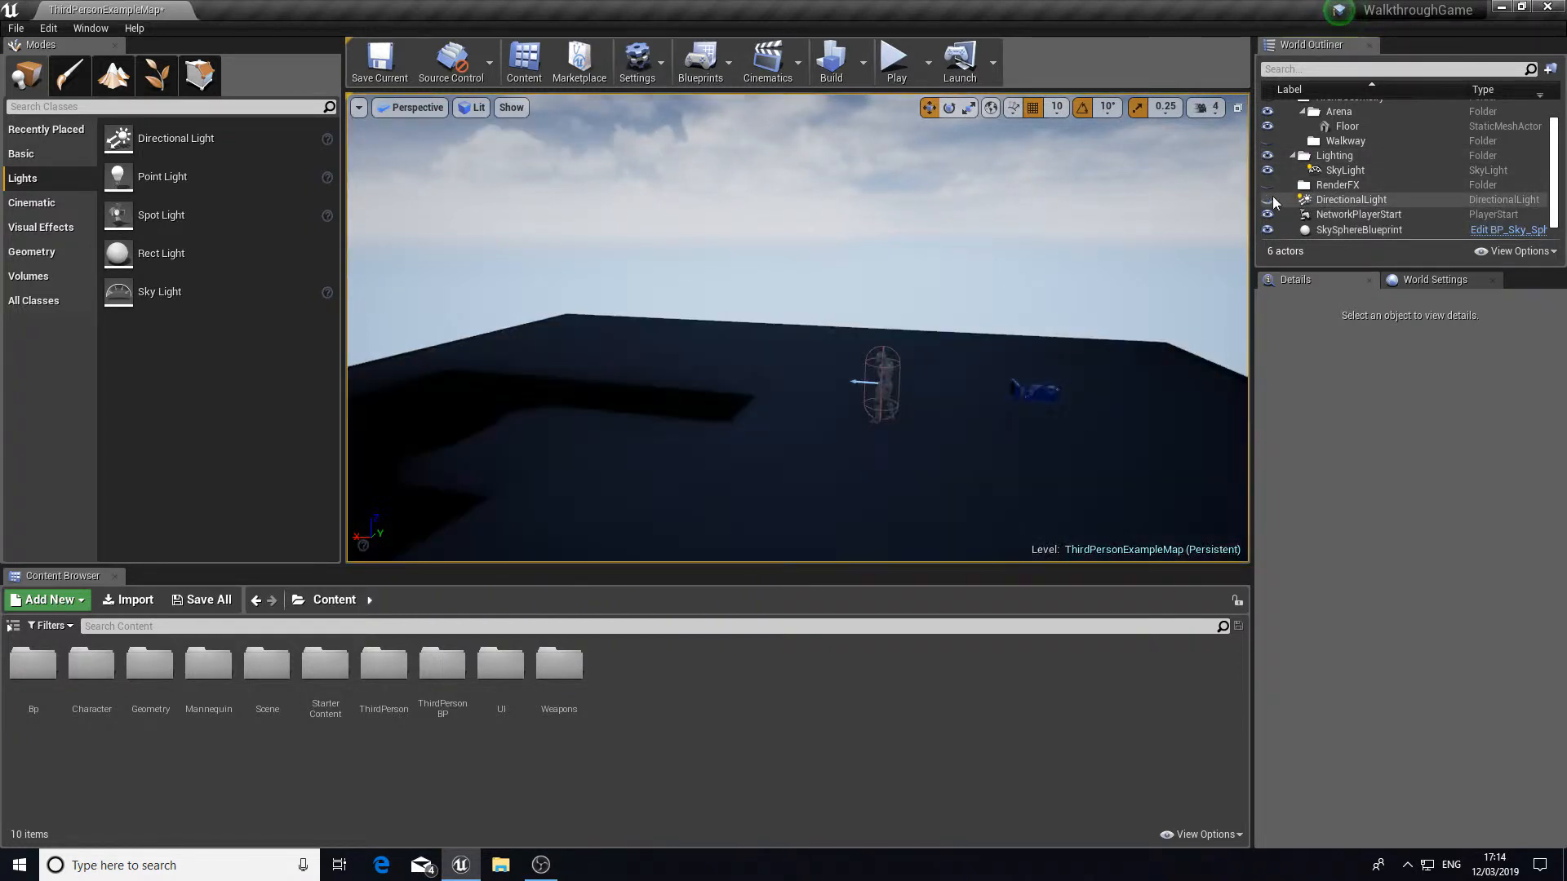
click(1269, 199)
click(1268, 199)
click(1269, 199)
click(1268, 199)
click(1268, 199)
Step: Play-test the level again, running forward and jumping with the character across the floor, and end the session
click(896, 64)
key(w)
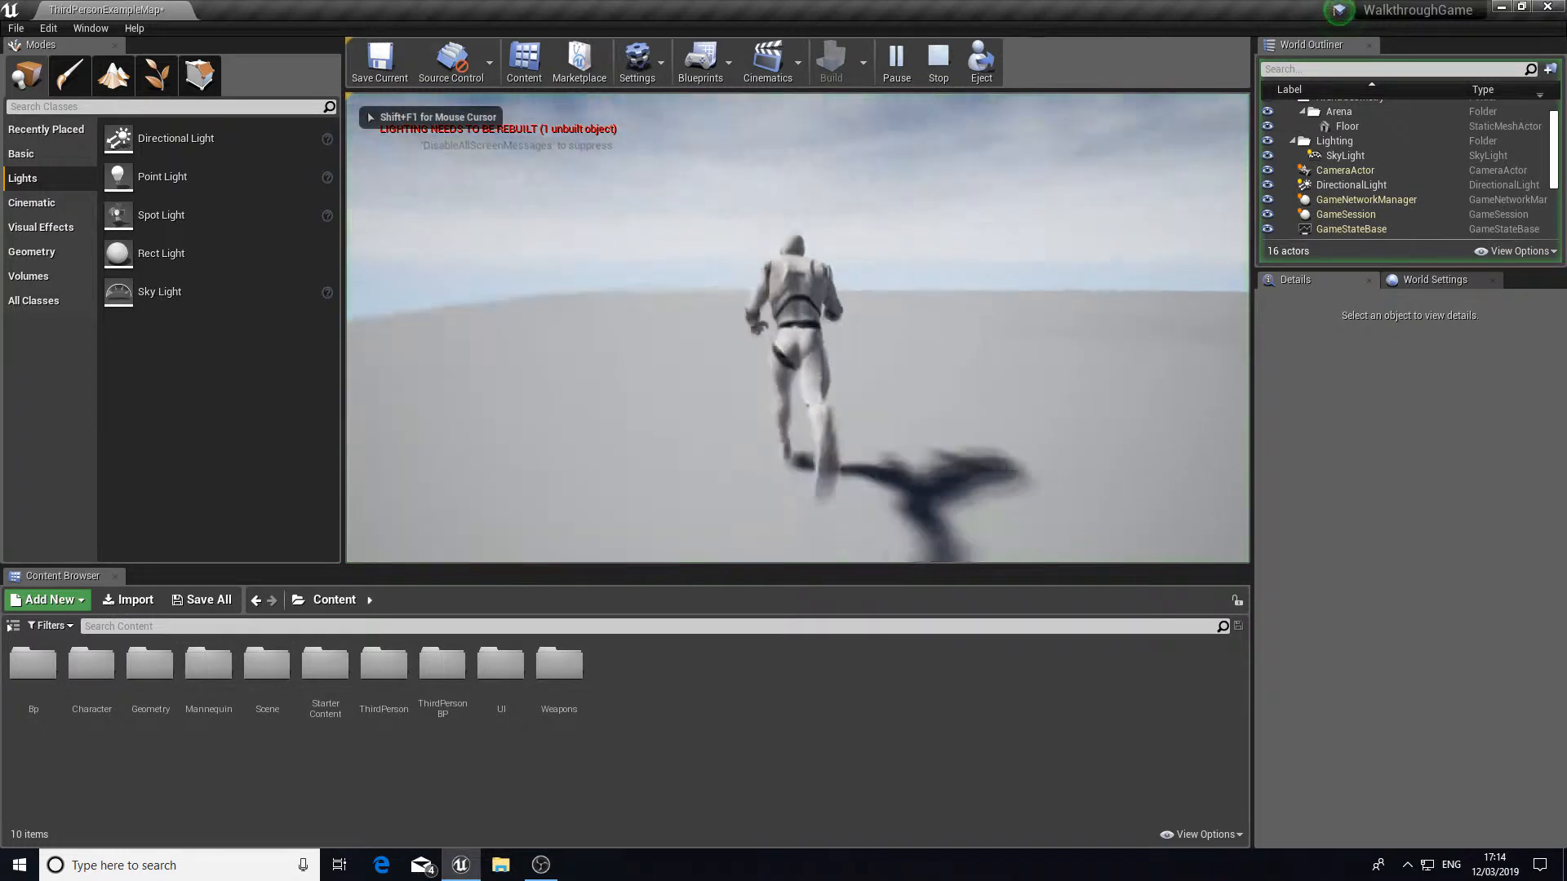
key(space)
key(w)
key(space)
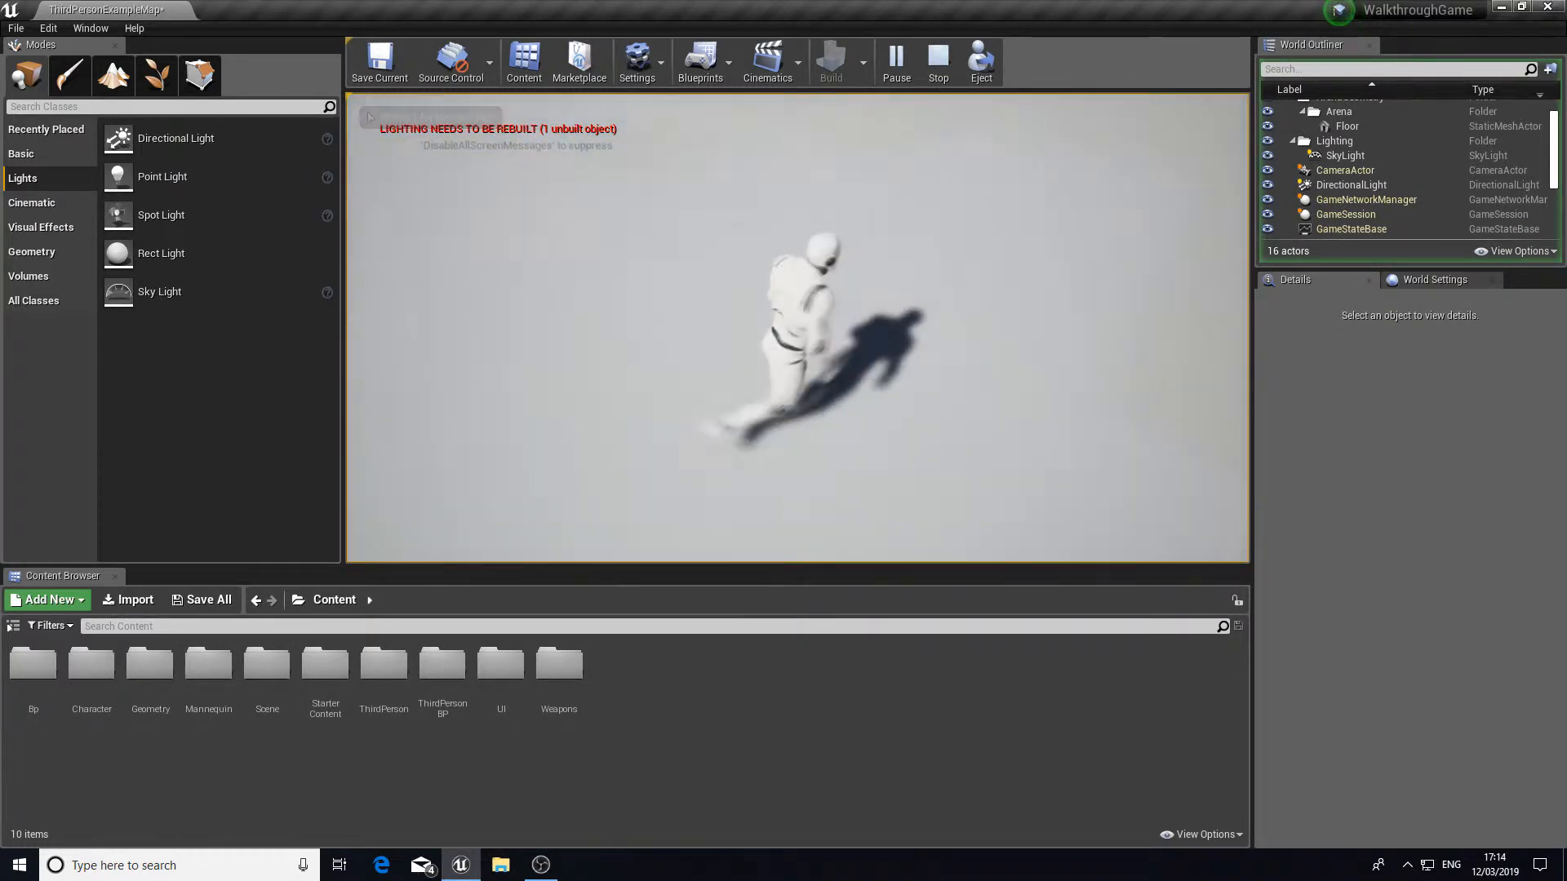
key(w)
key(space)
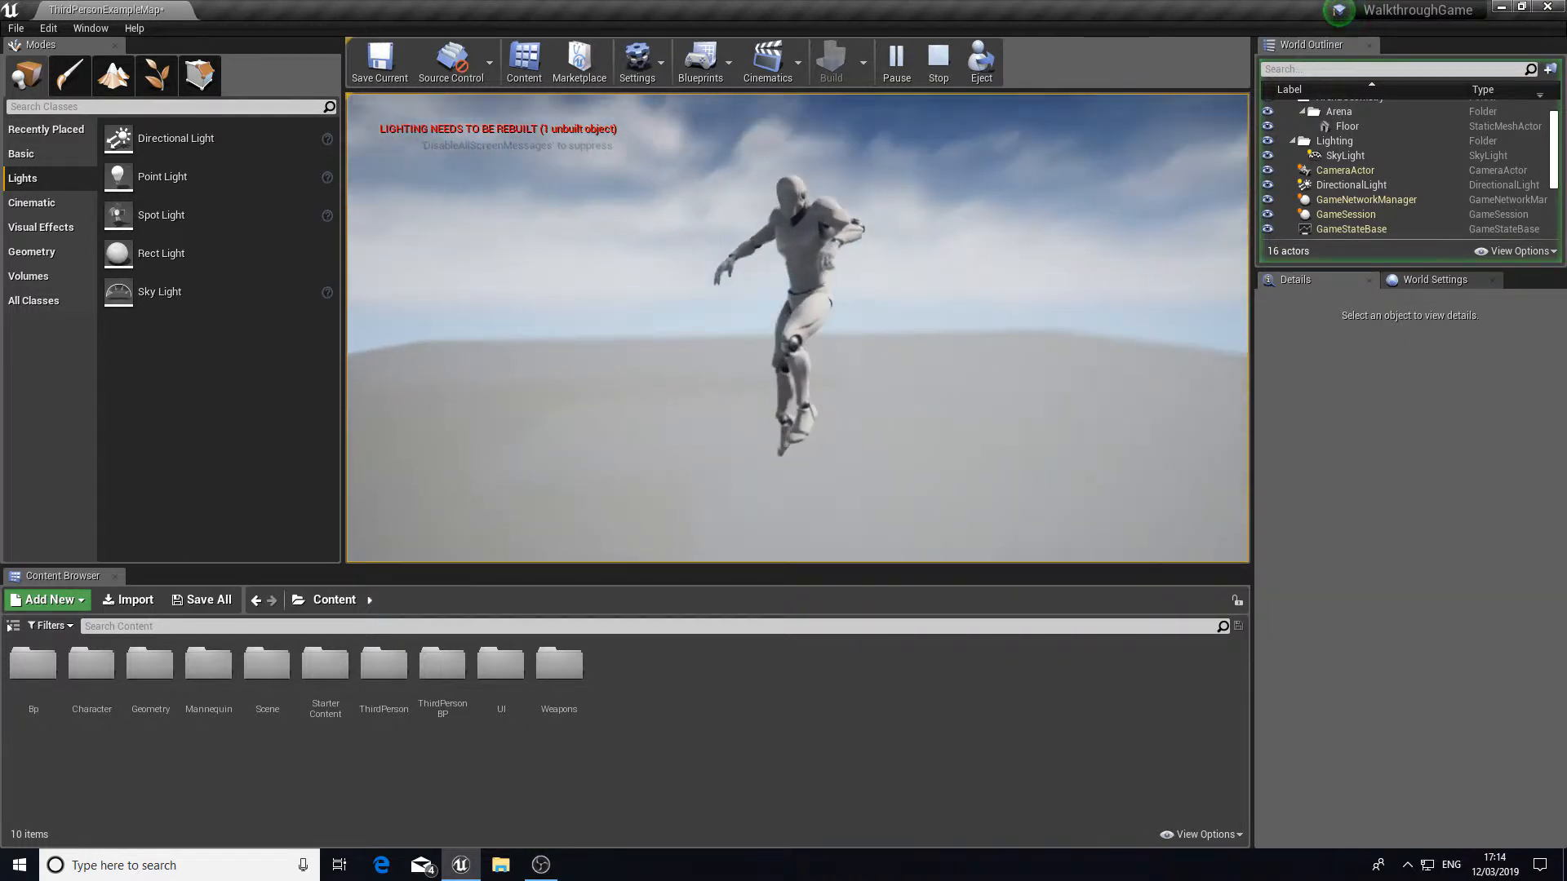
key(Escape)
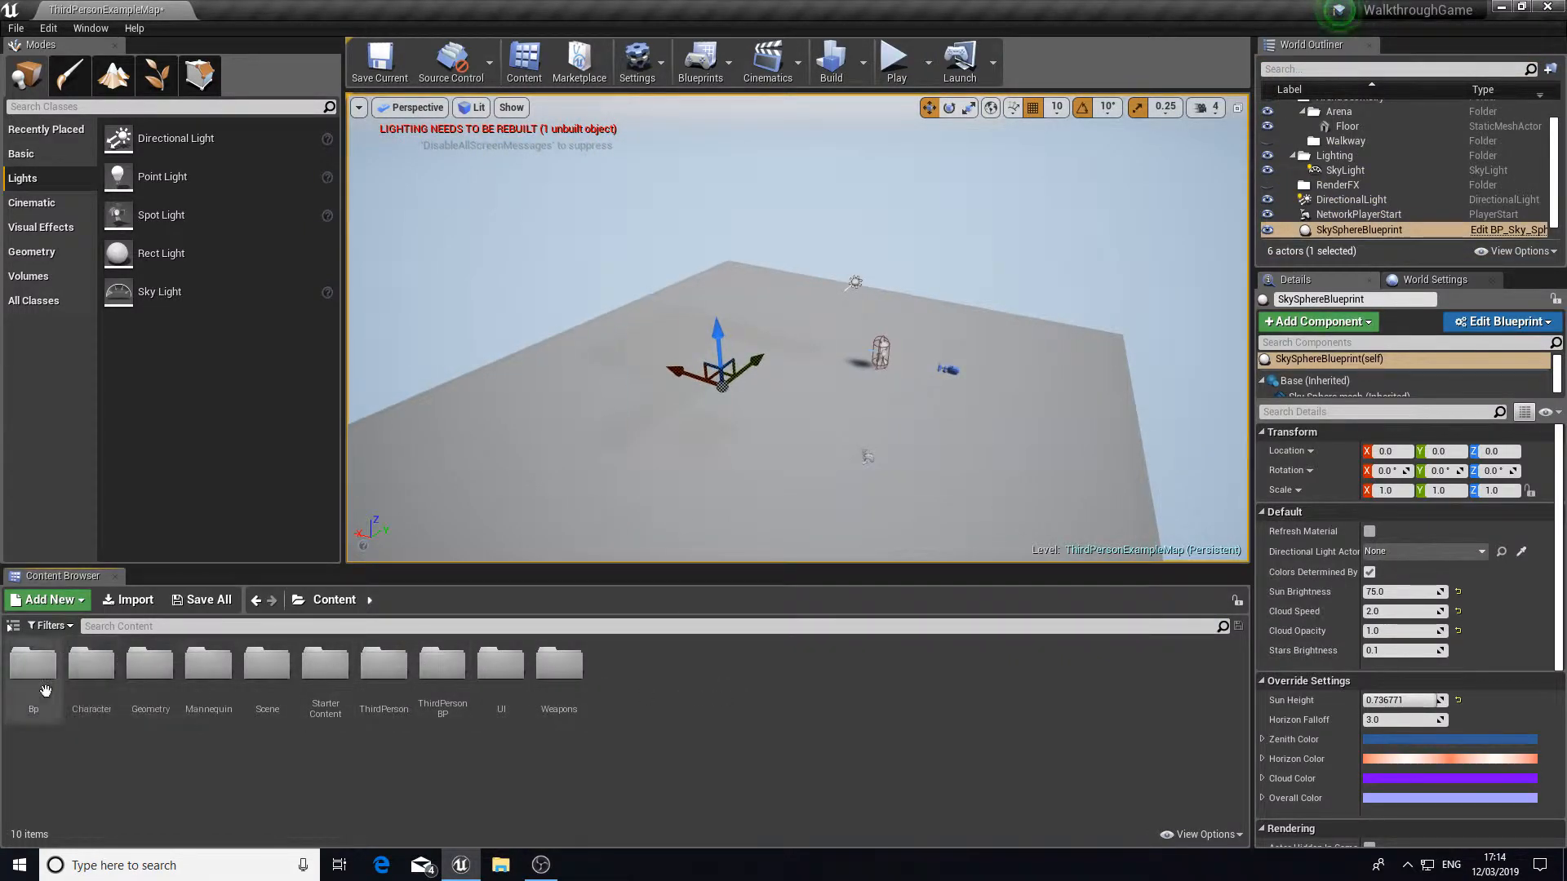
Step: Select the third-person character and examine it and its attached camera from different distances and angles
right_drag(688, 490, 563, 417)
right_drag(906, 285, 829, 280)
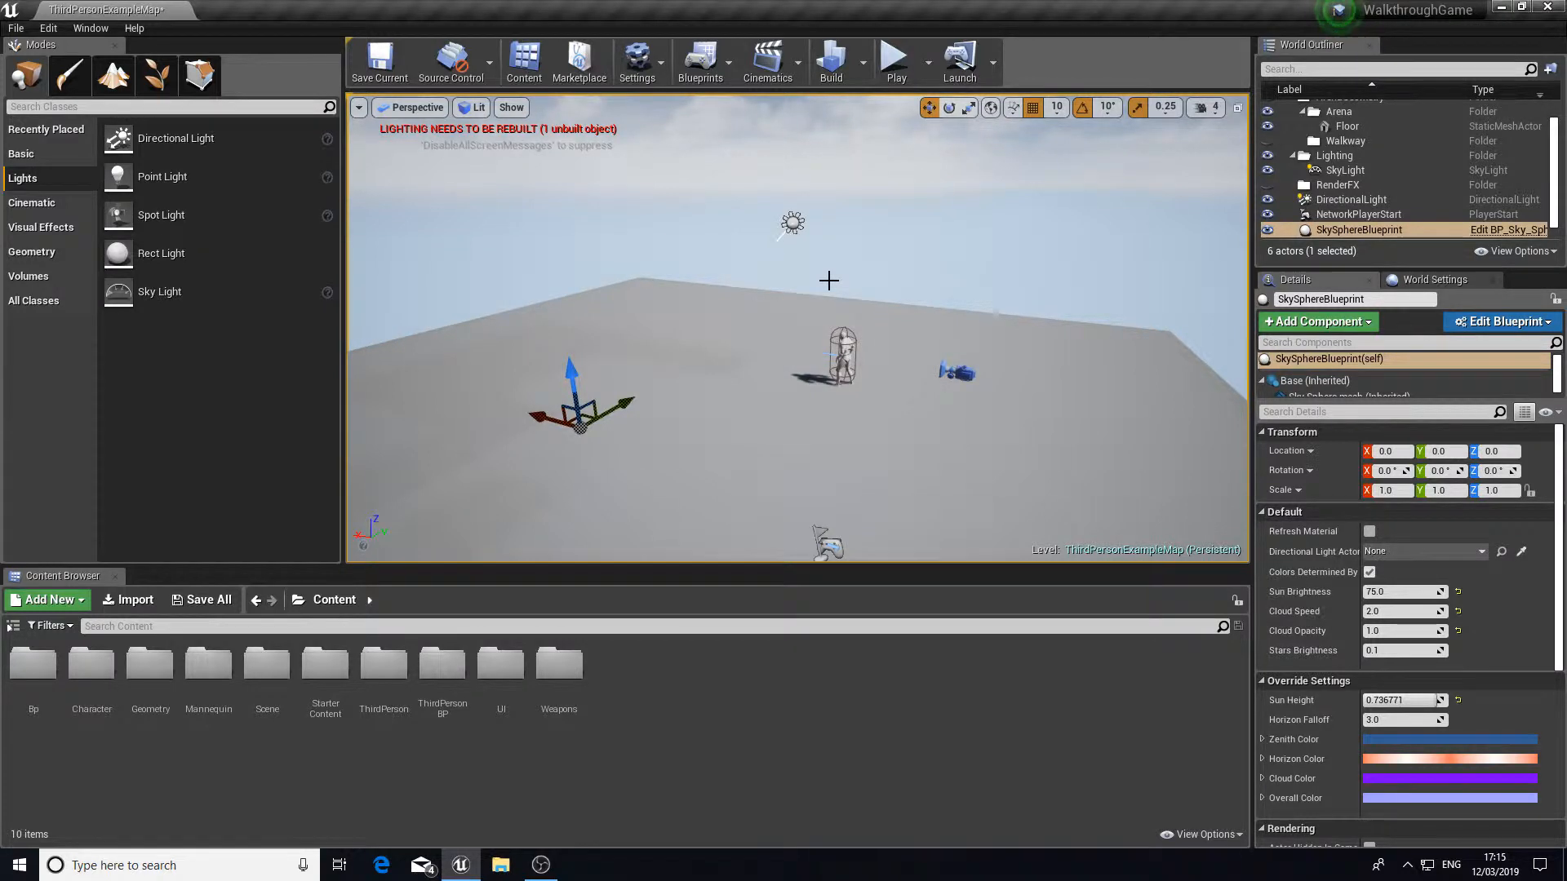
right_drag(828, 280, 822, 259)
click(852, 380)
right_drag(782, 443, 1171, 385)
key(w)
key(a)
key(s)
key(w)
key(s)
key(w)
key(s)
key(w)
key(s)
key(s)
key(w)
key(w)
key(s)
key(w)
right_drag(747, 414, 801, 418)
key(s)
key(a)
key(w)
key(s)
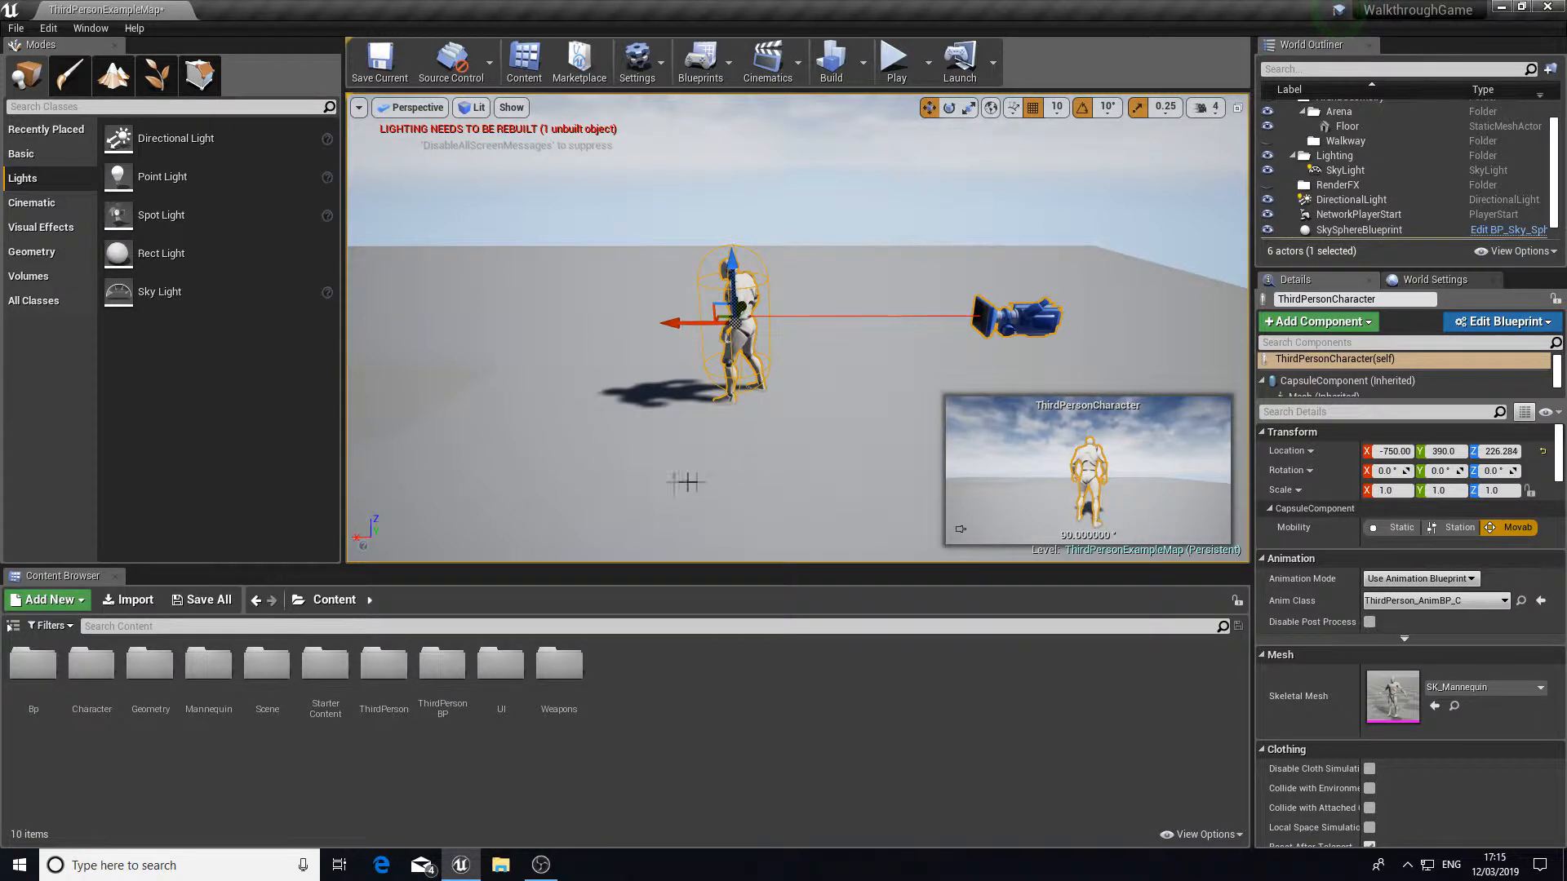
Step: Narrow the actor placement panel to enlarge the viewport, and view the selected character from closer up
drag(342, 331, 82, 347)
right_drag(245, 359, 302, 359)
key(w)
key(a)
right_drag(605, 322, 718, 331)
key(a)
right_drag(811, 249, 588, 302)
key(d)
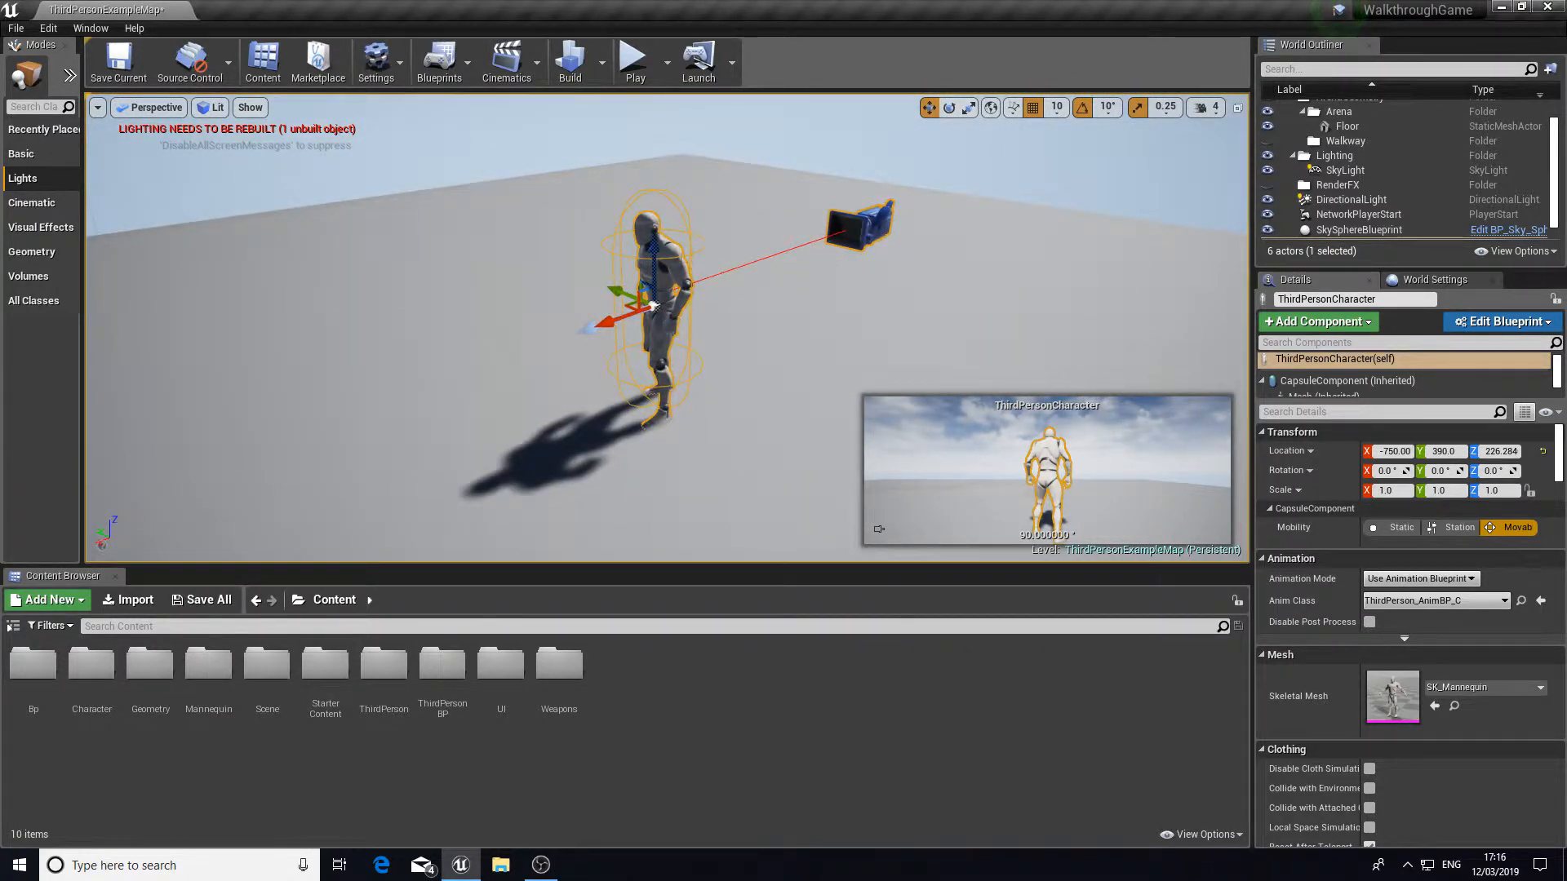
Step: Move the third-person character to X -720 and Z 236.284, keeping it selected with its camera in view
drag(649, 288, 624, 249)
right_drag(612, 260, 539, 273)
double_click(530, 286)
double_click(526, 268)
double_click(525, 268)
mouse_move(944, 349)
right_down()
mouse_move(865, 334)
mouse_move(944, 349)
right_up()
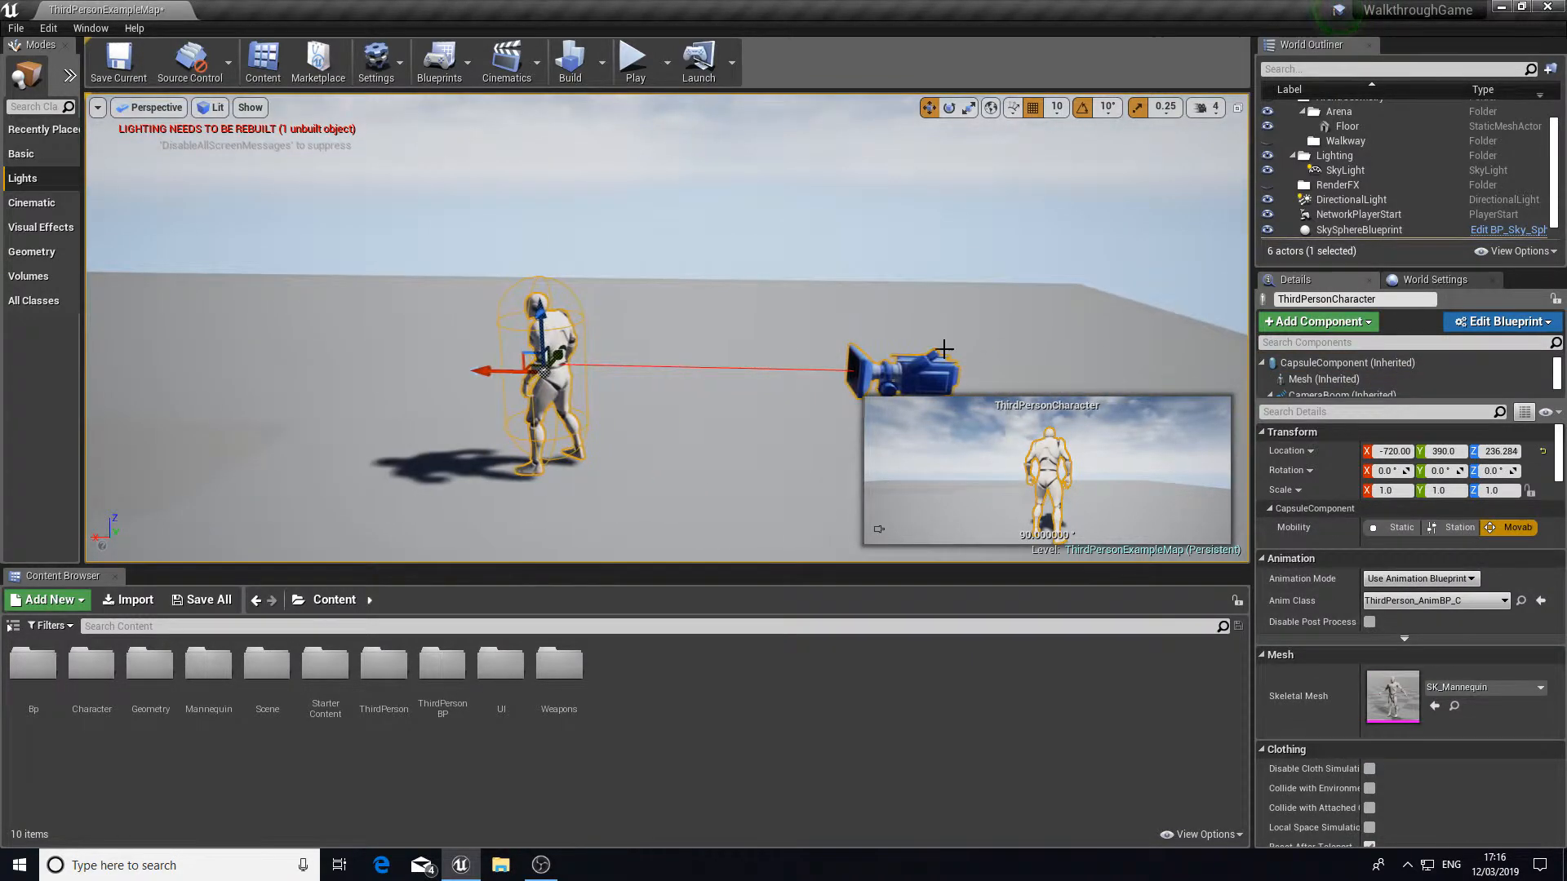
Step: Open the character's blueprint for editing, and go to the Blueprints folder inside ThirdPersonBP
click(1513, 324)
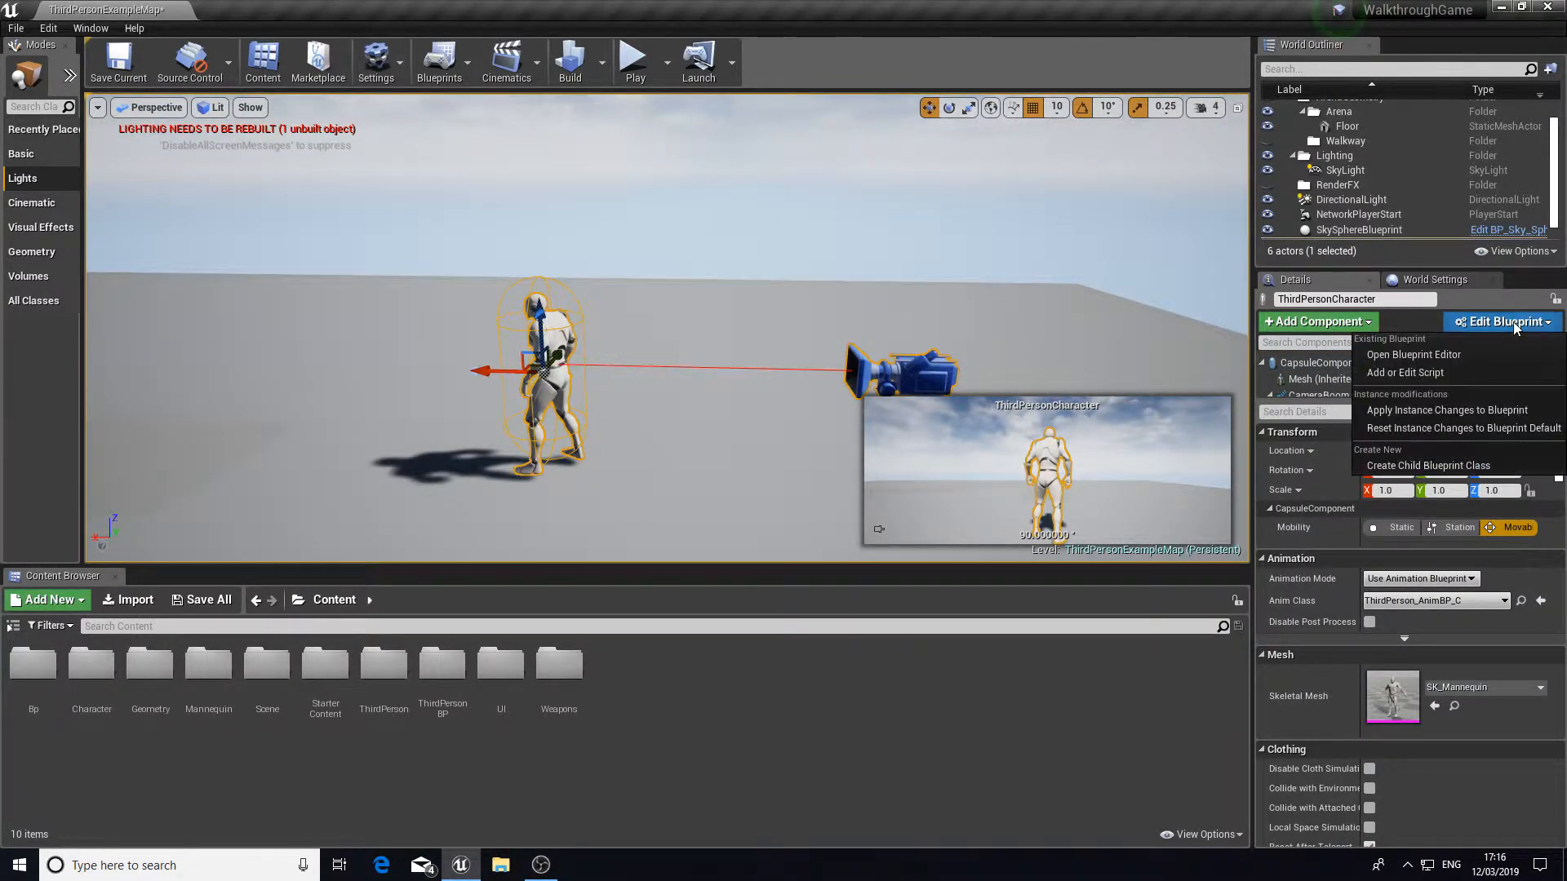
click(1471, 354)
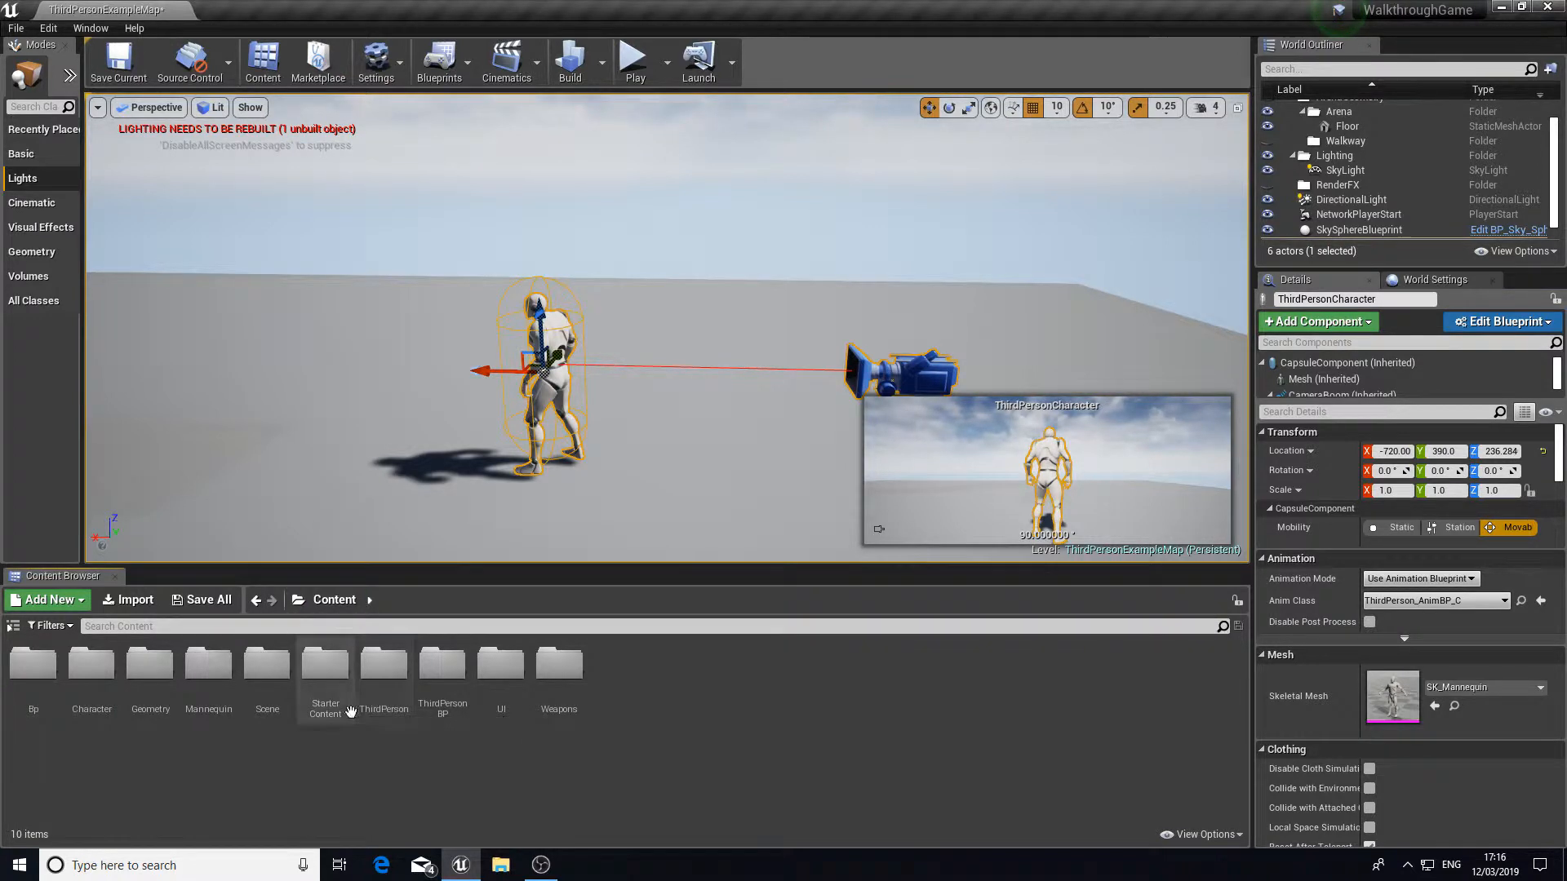
double_click(445, 707)
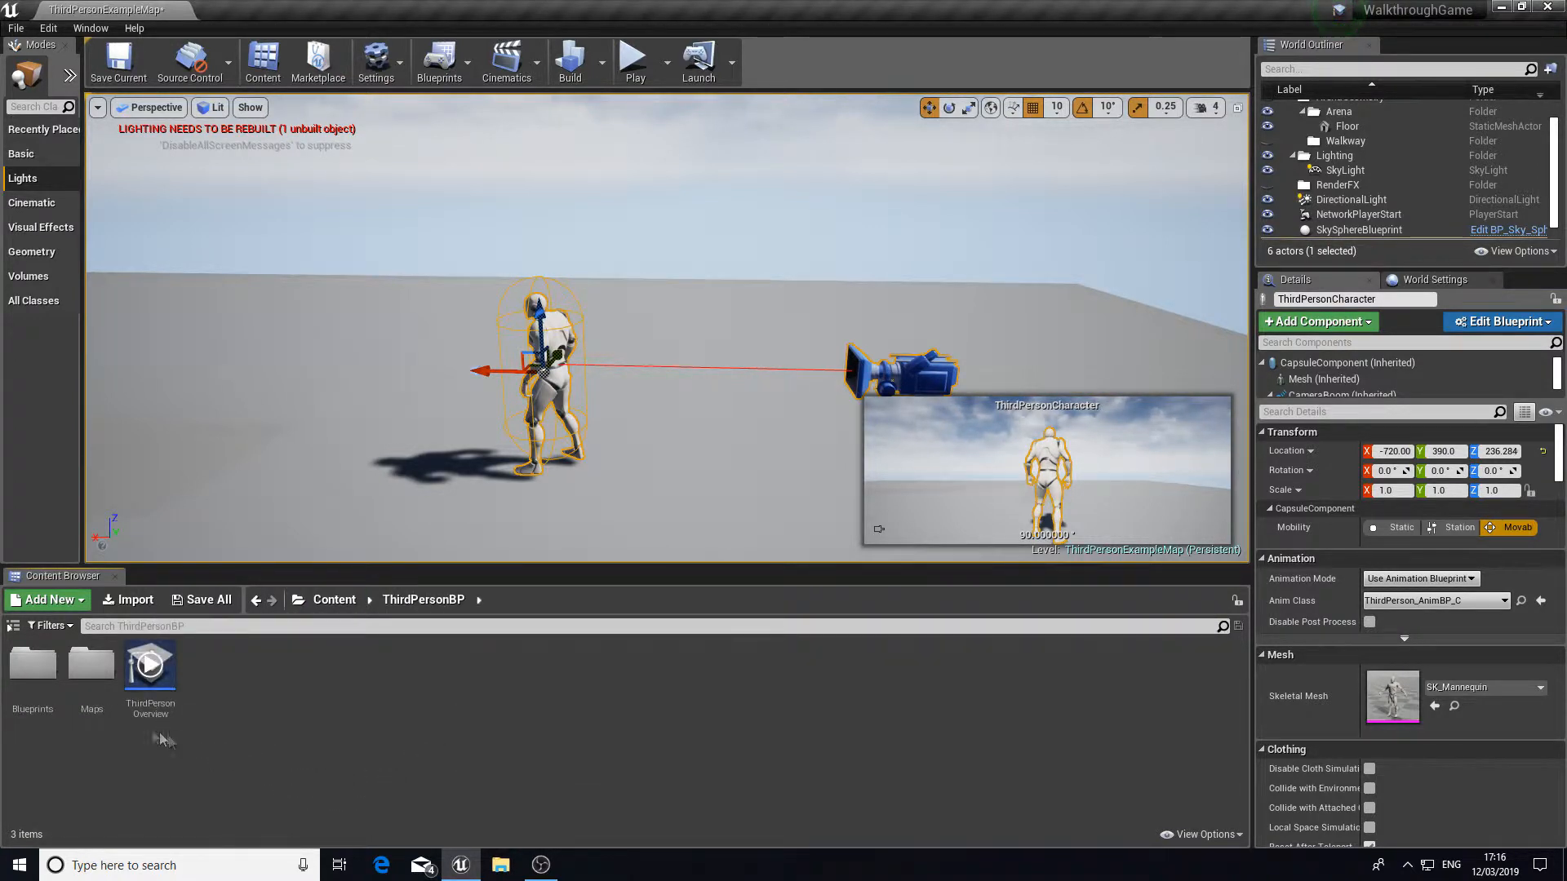
double_click(32, 665)
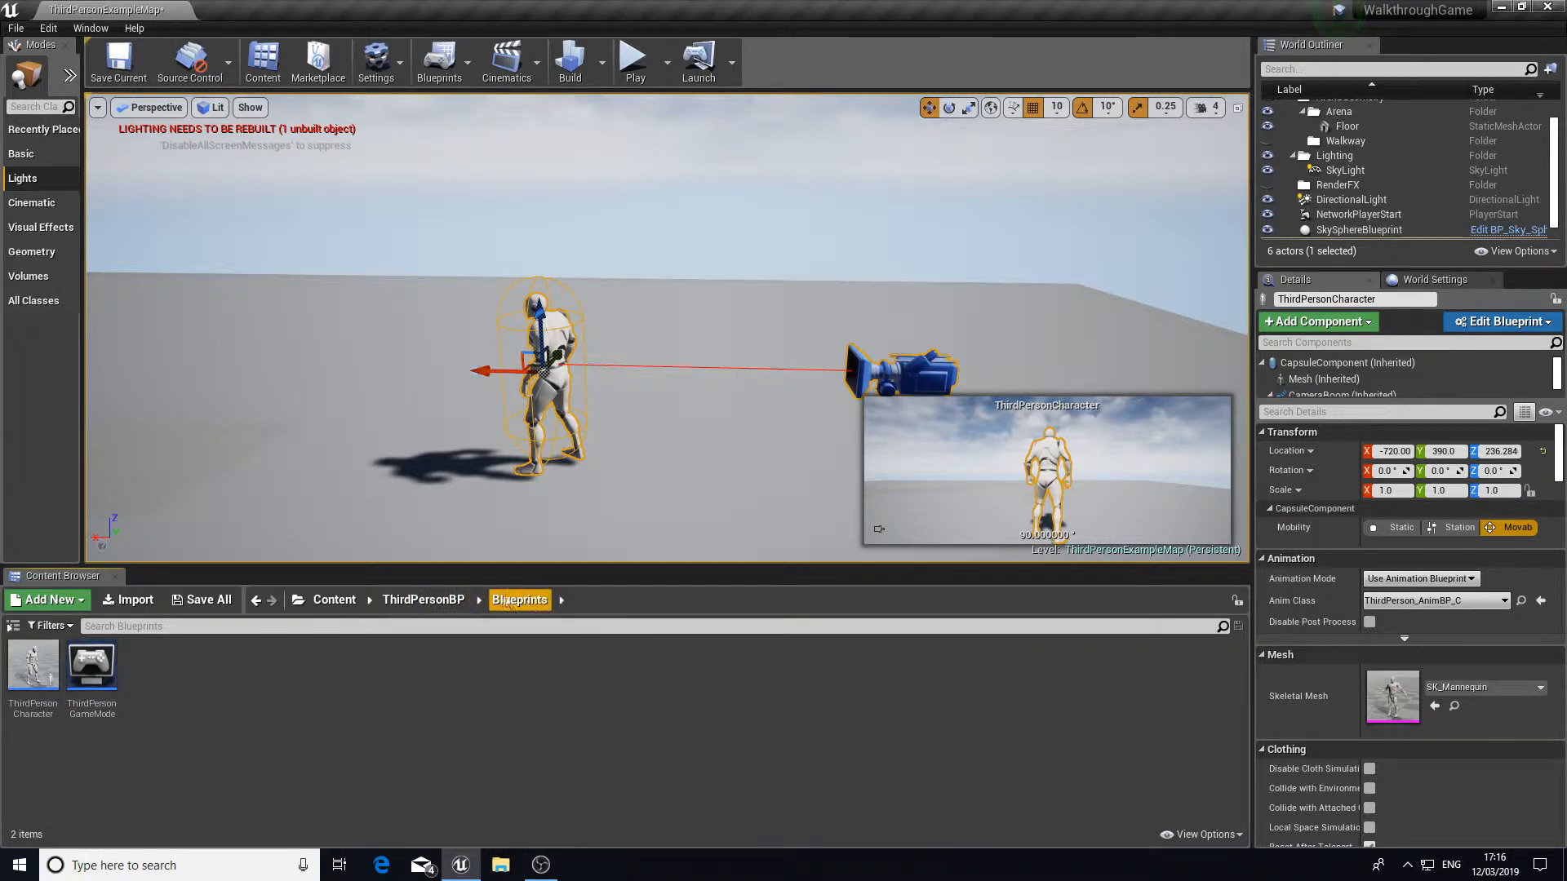
Step: Open the ThirdPersonCharacter blueprint from the Blueprints folder and maximize its editor window
drag(33, 665, 85, 733)
click(62, 717)
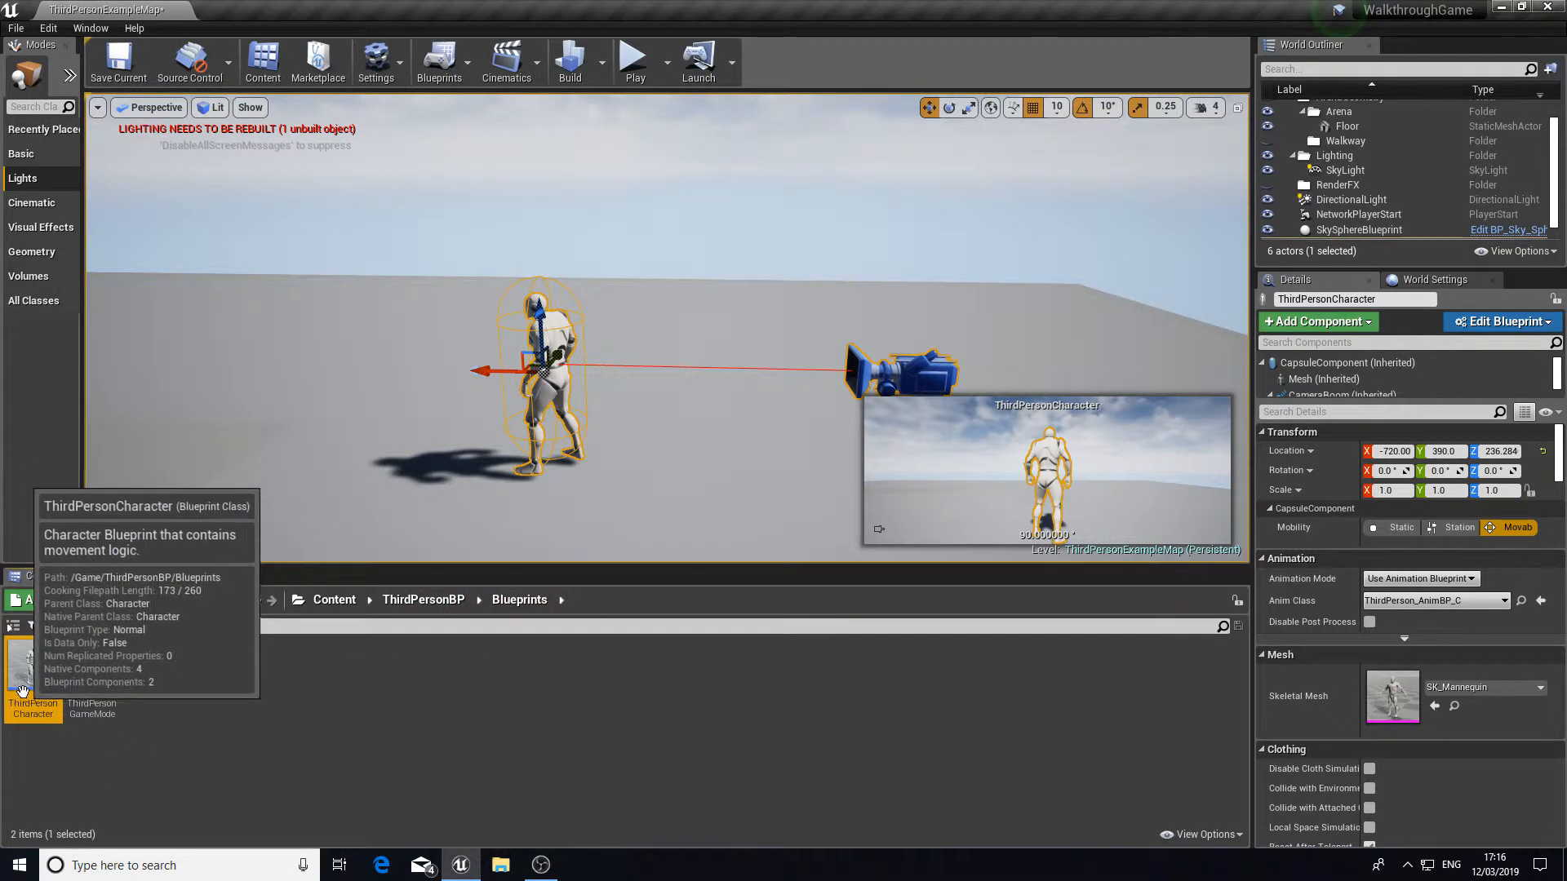
click(86, 693)
click(72, 748)
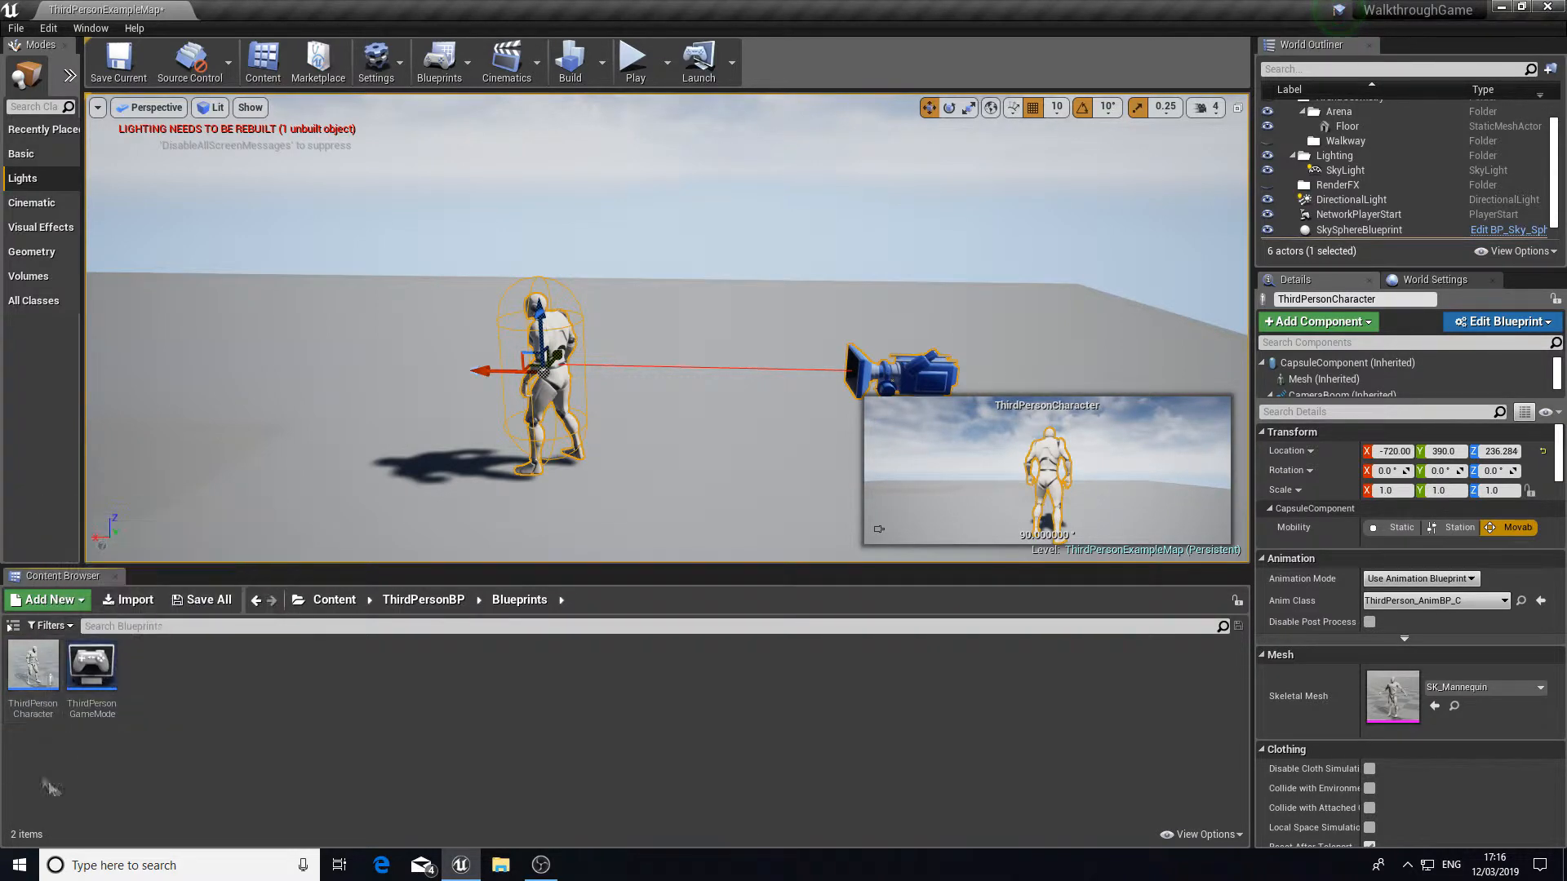
double_click(15, 716)
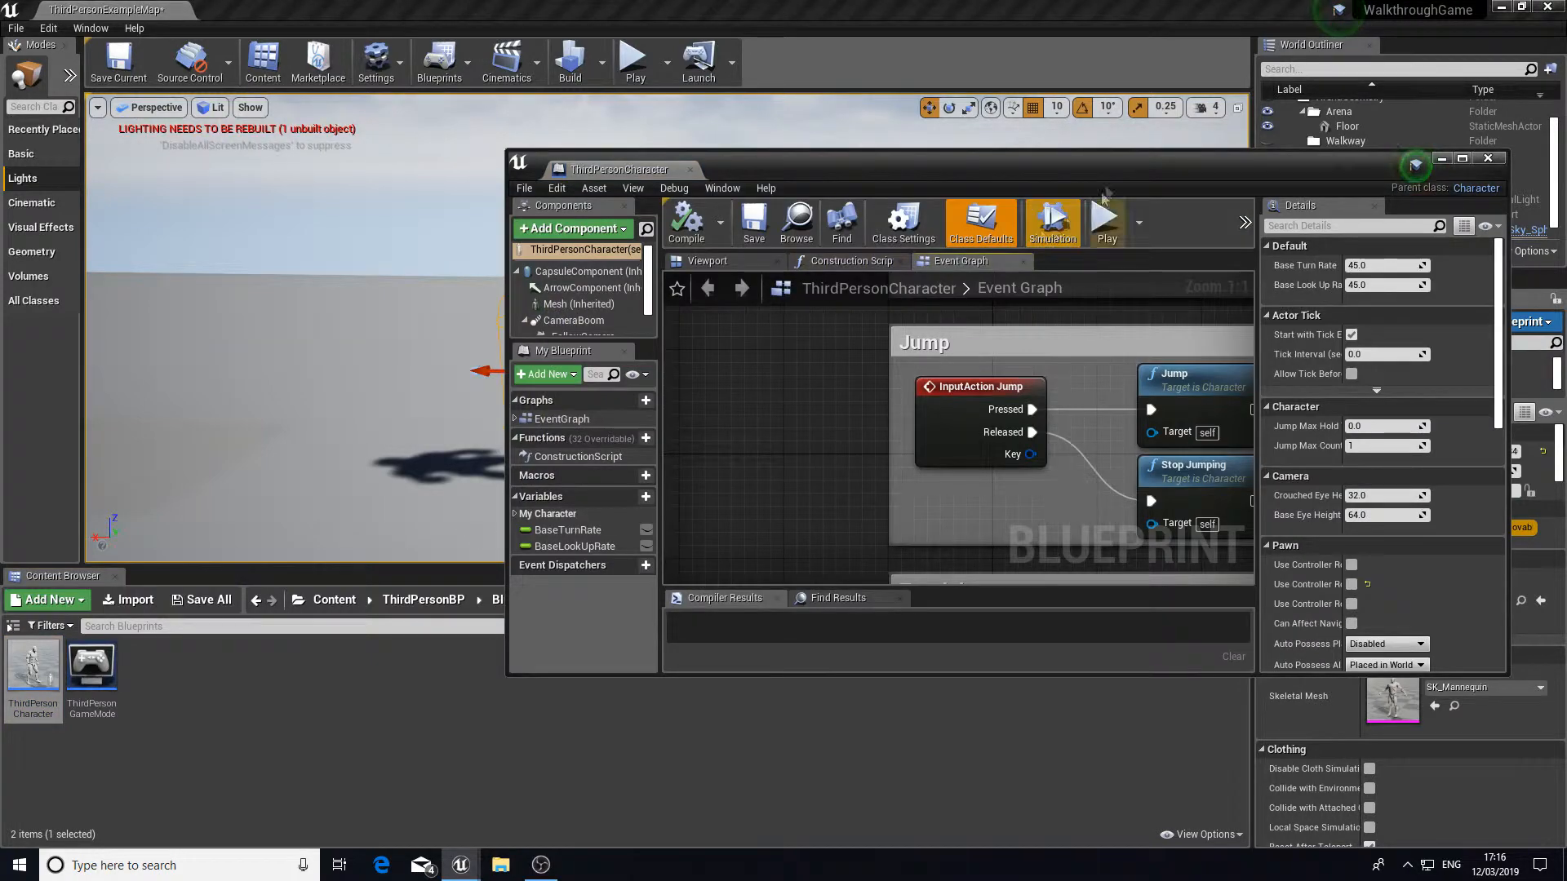
double_click(1101, 186)
Step: Look over the input node groups in the blueprint's event graph, and switch to its 3D viewport
scroll(825, 346, down, 8)
scroll(890, 392, down, 3)
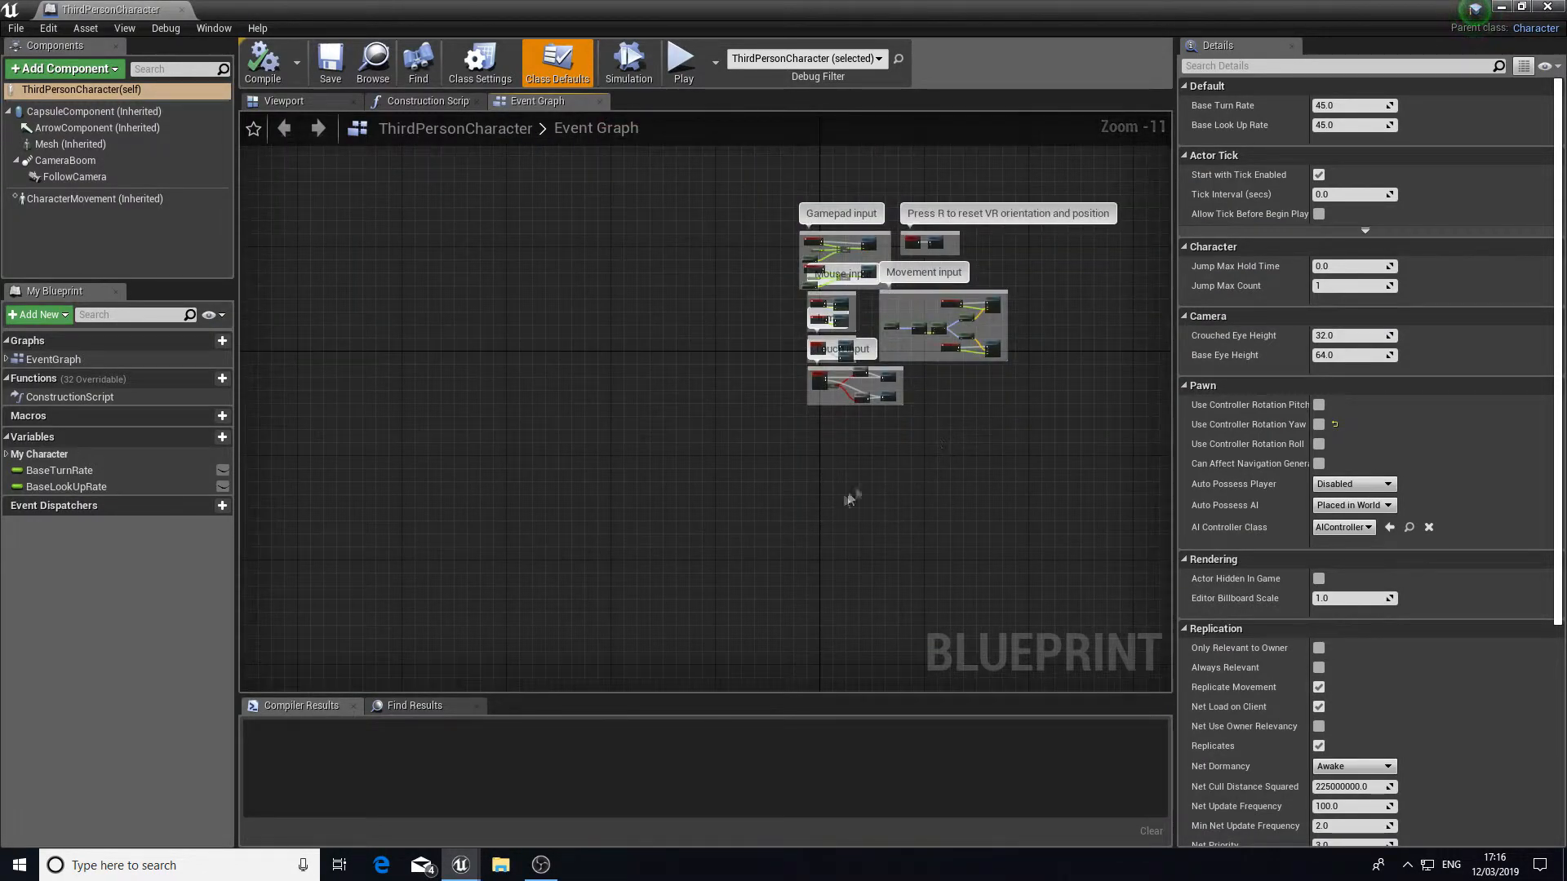
key(Home)
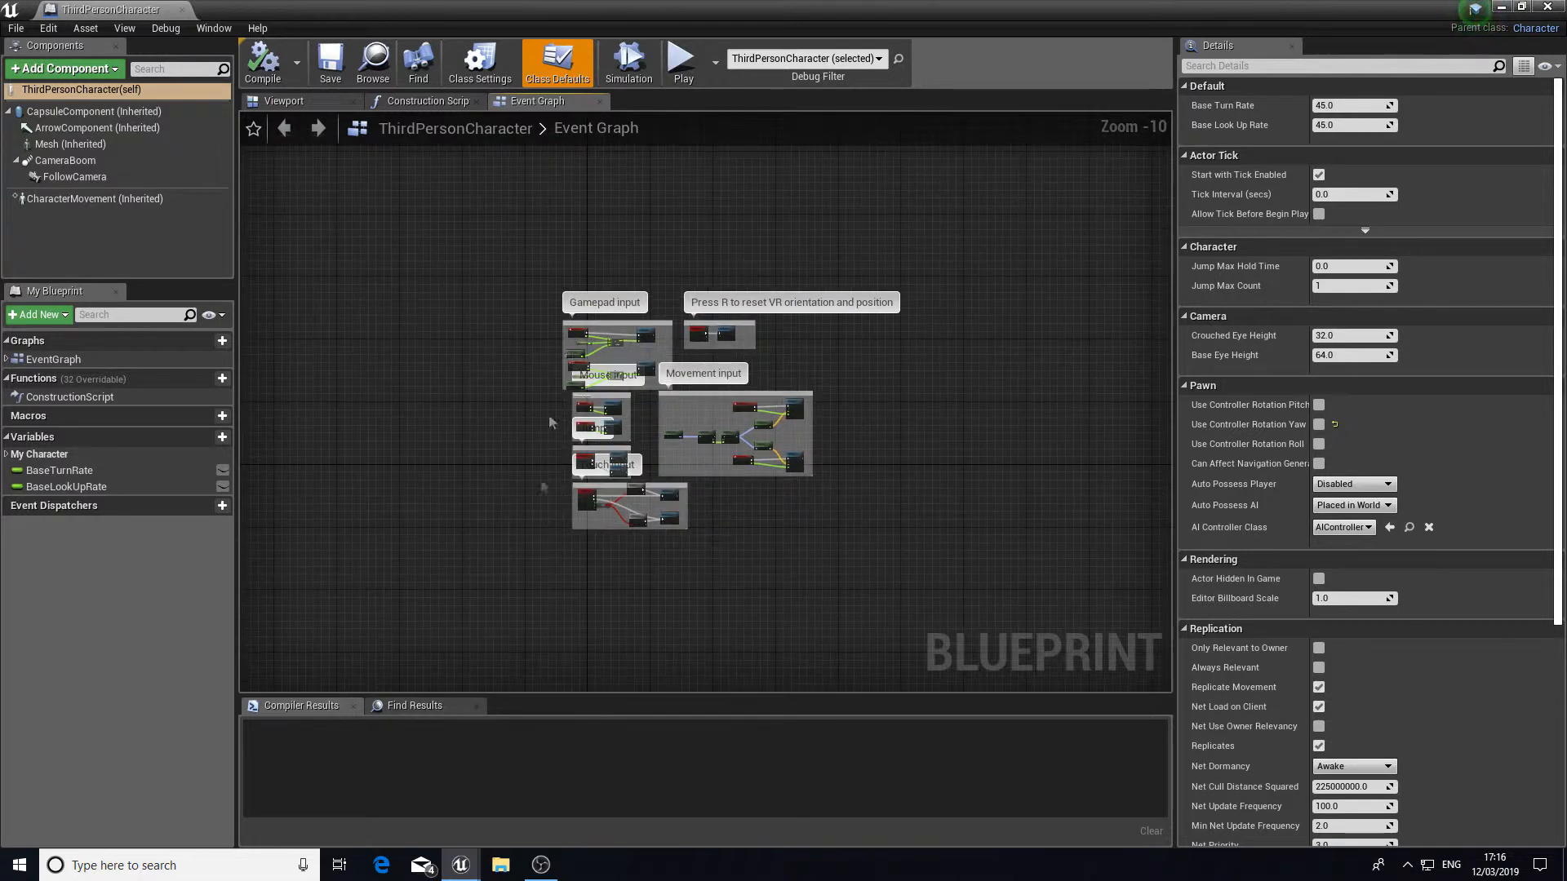
click(426, 101)
click(284, 101)
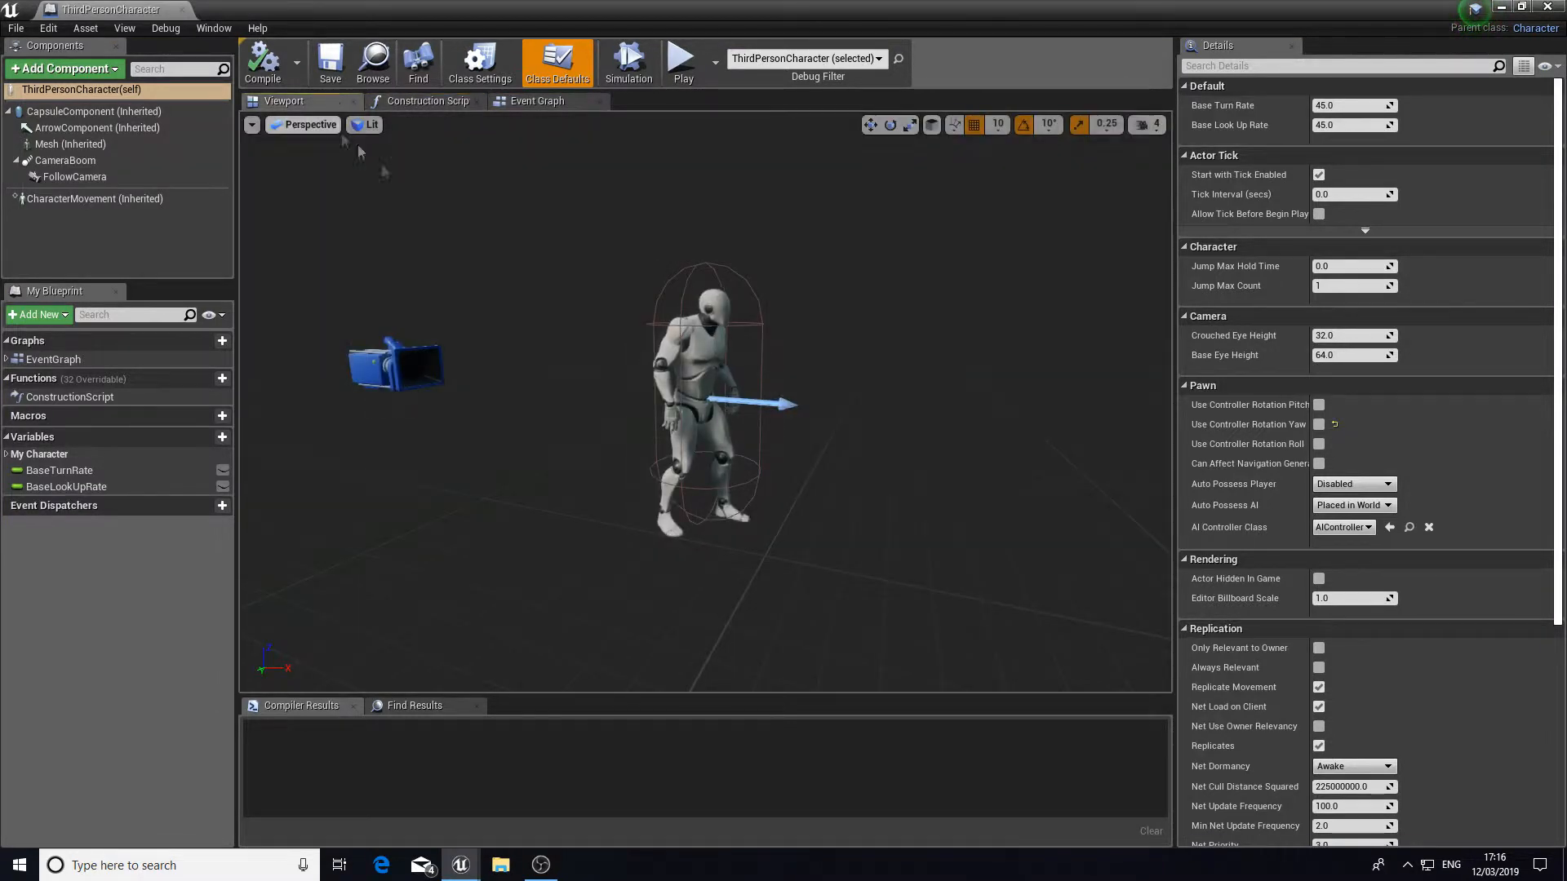
Step: Examine the character, its capsule and its camera in the blueprint viewport from different distances and angles
mouse_move(617, 356)
right_down()
mouse_move(646, 357)
mouse_move(600, 339)
right_up()
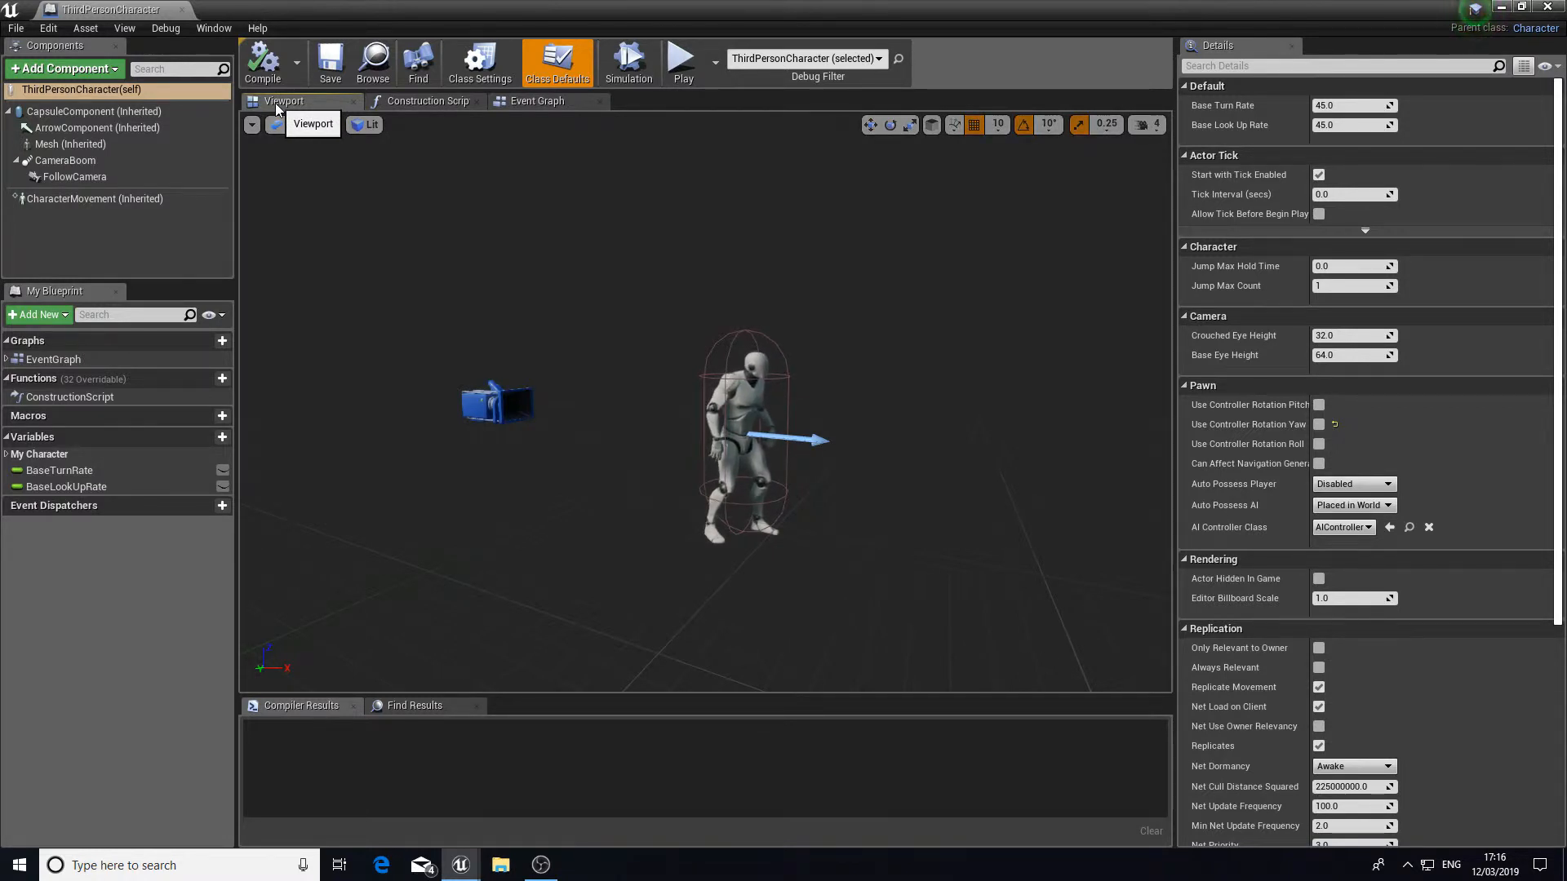
scroll(355, 360, up, 5)
scroll(355, 359, down, 5)
right_drag(457, 380, 540, 384)
key(w)
key(s)
key(w)
click(633, 404)
right_drag(633, 404, 836, 416)
key(s)
click(739, 412)
click(738, 415)
key(a)
Step: Inspect the FollowCamera, Mesh, CapsuleComponent, ArrowComponent and CameraBoom components of the character, ending with the Mesh component selected
click(82, 90)
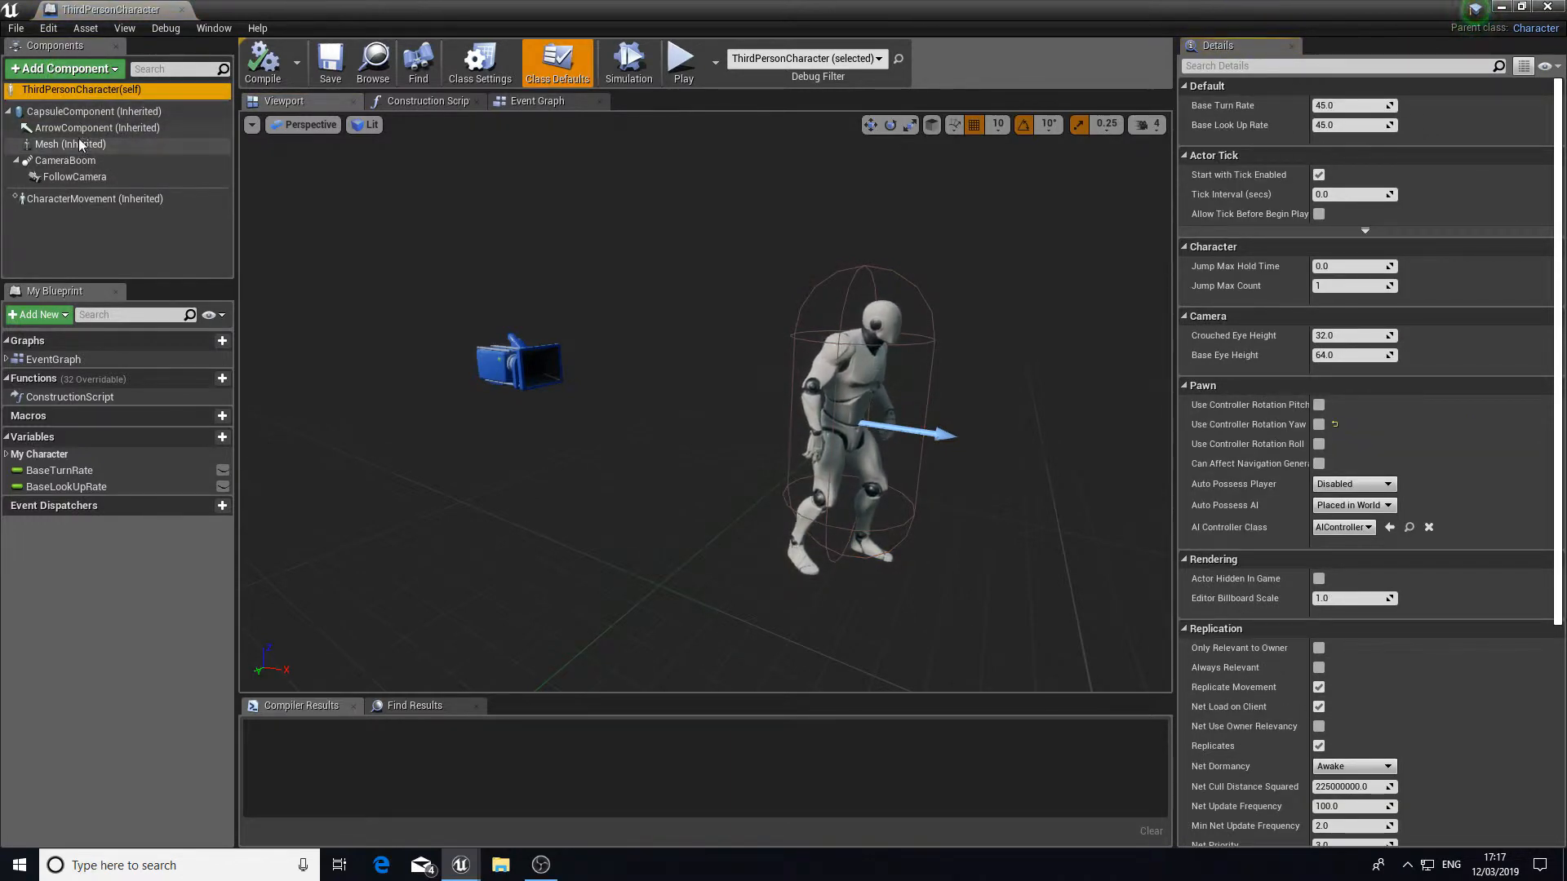
click(82, 177)
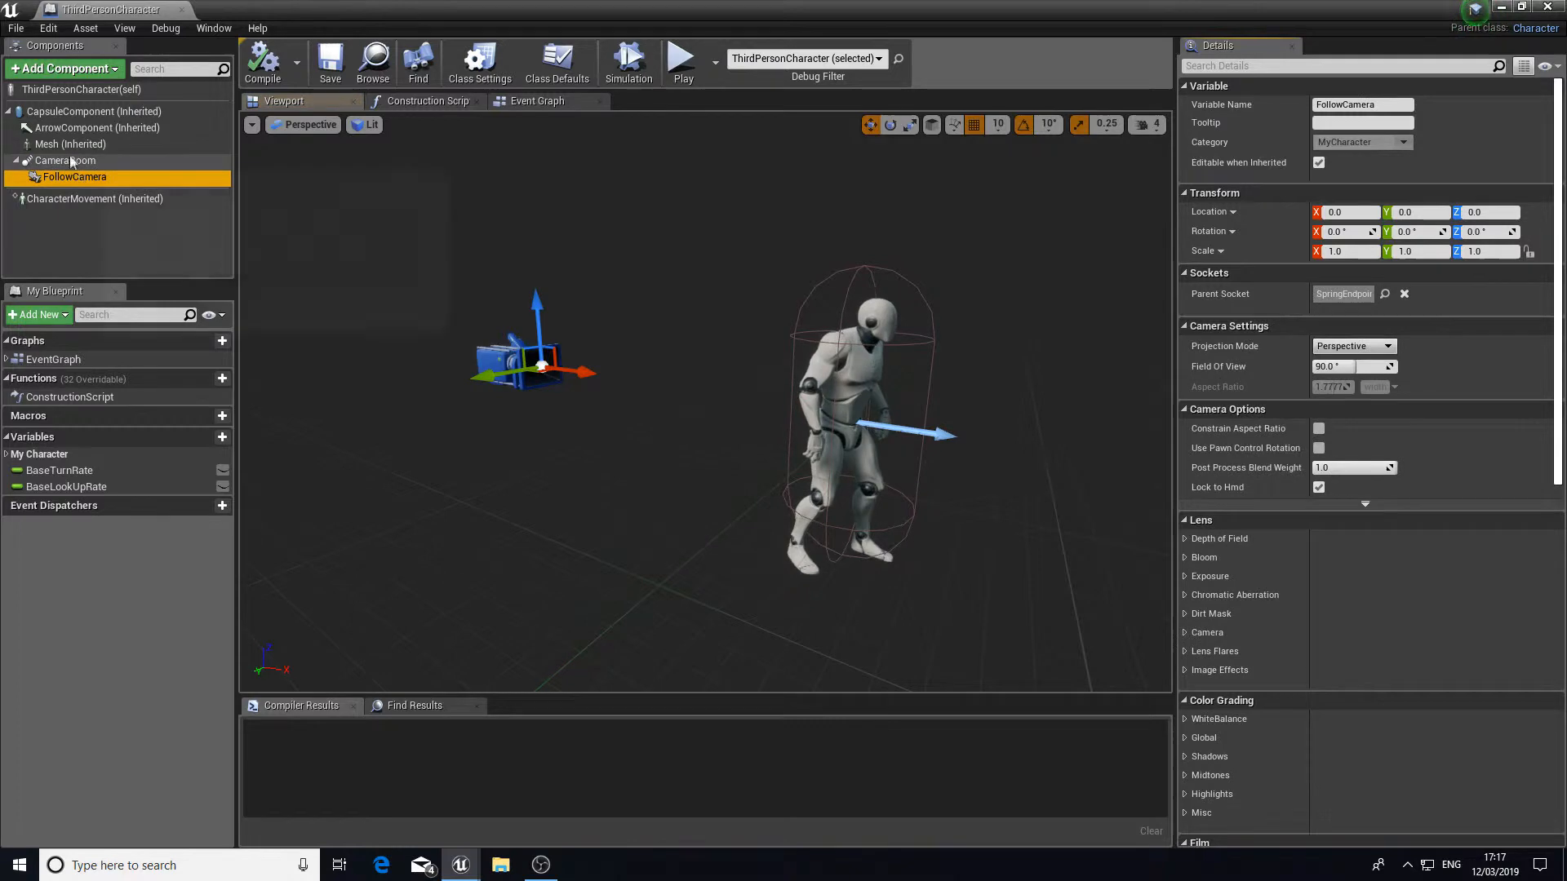
click(72, 143)
click(80, 111)
click(91, 128)
click(106, 162)
right_drag(412, 251, 482, 260)
click(658, 342)
right_drag(659, 343, 702, 443)
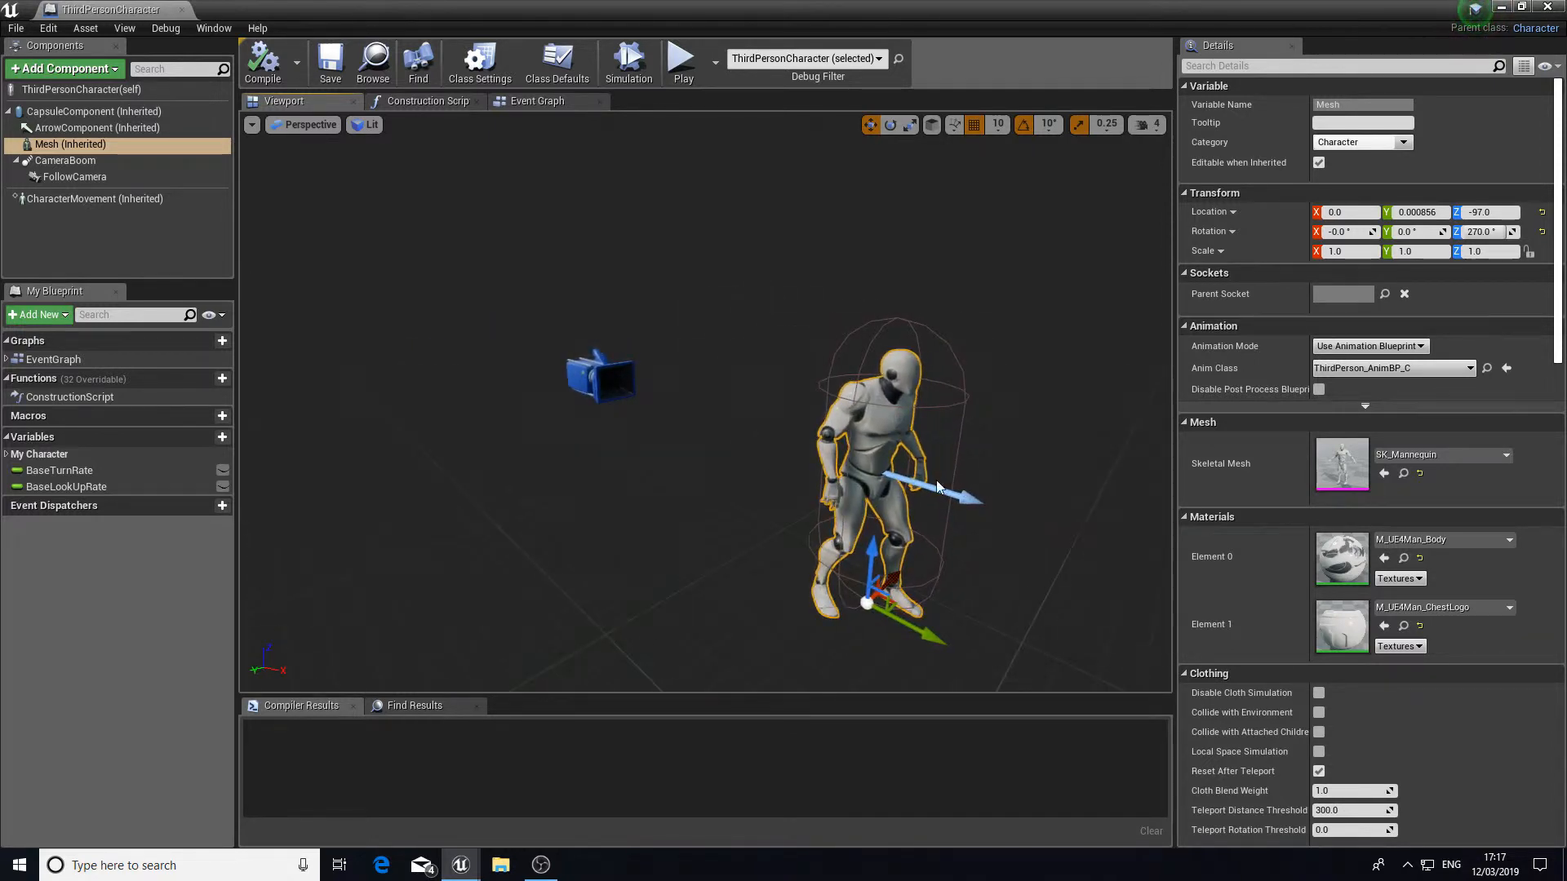
Step: Return to the level editor and go to the Character folder inside Content
click(1500, 8)
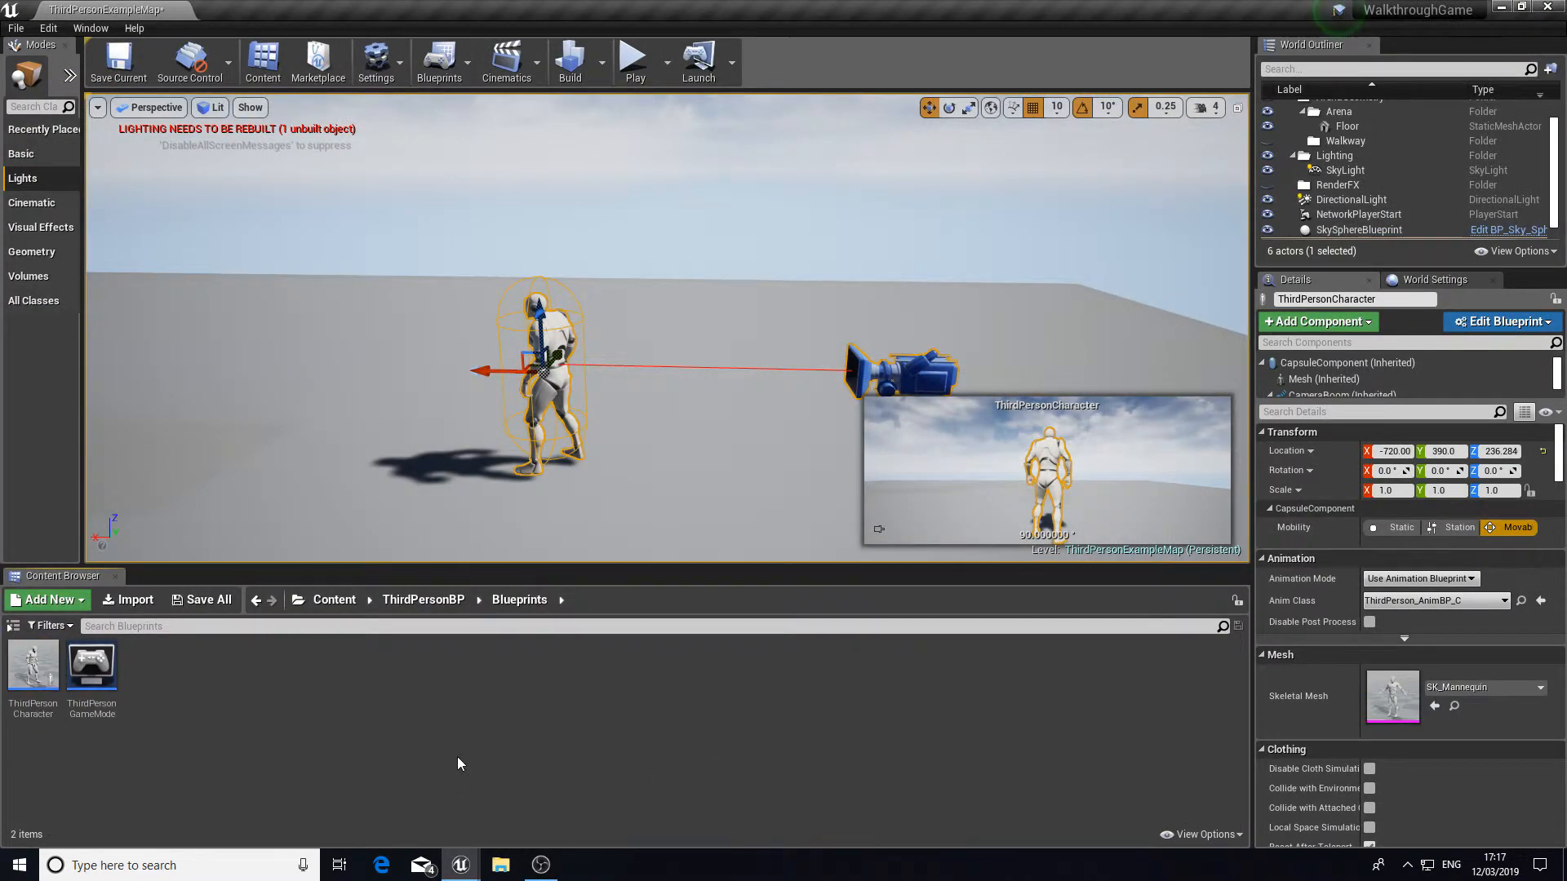
click(405, 605)
click(333, 600)
double_click(87, 694)
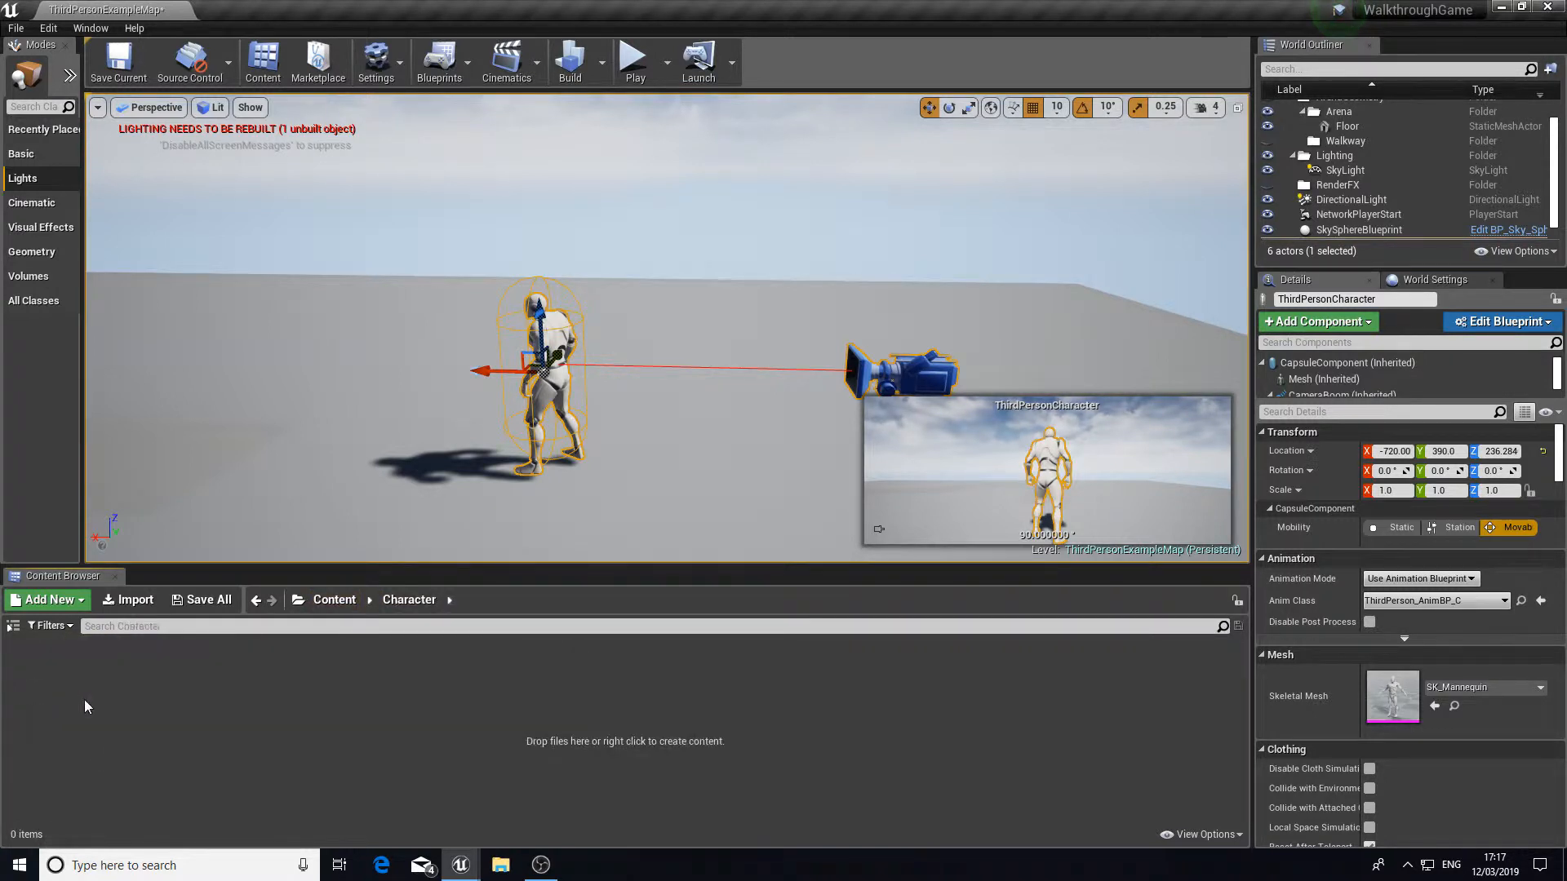
Step: Create a folder named Mesh inside the Character folder and open it
right_click(121, 677)
click(229, 185)
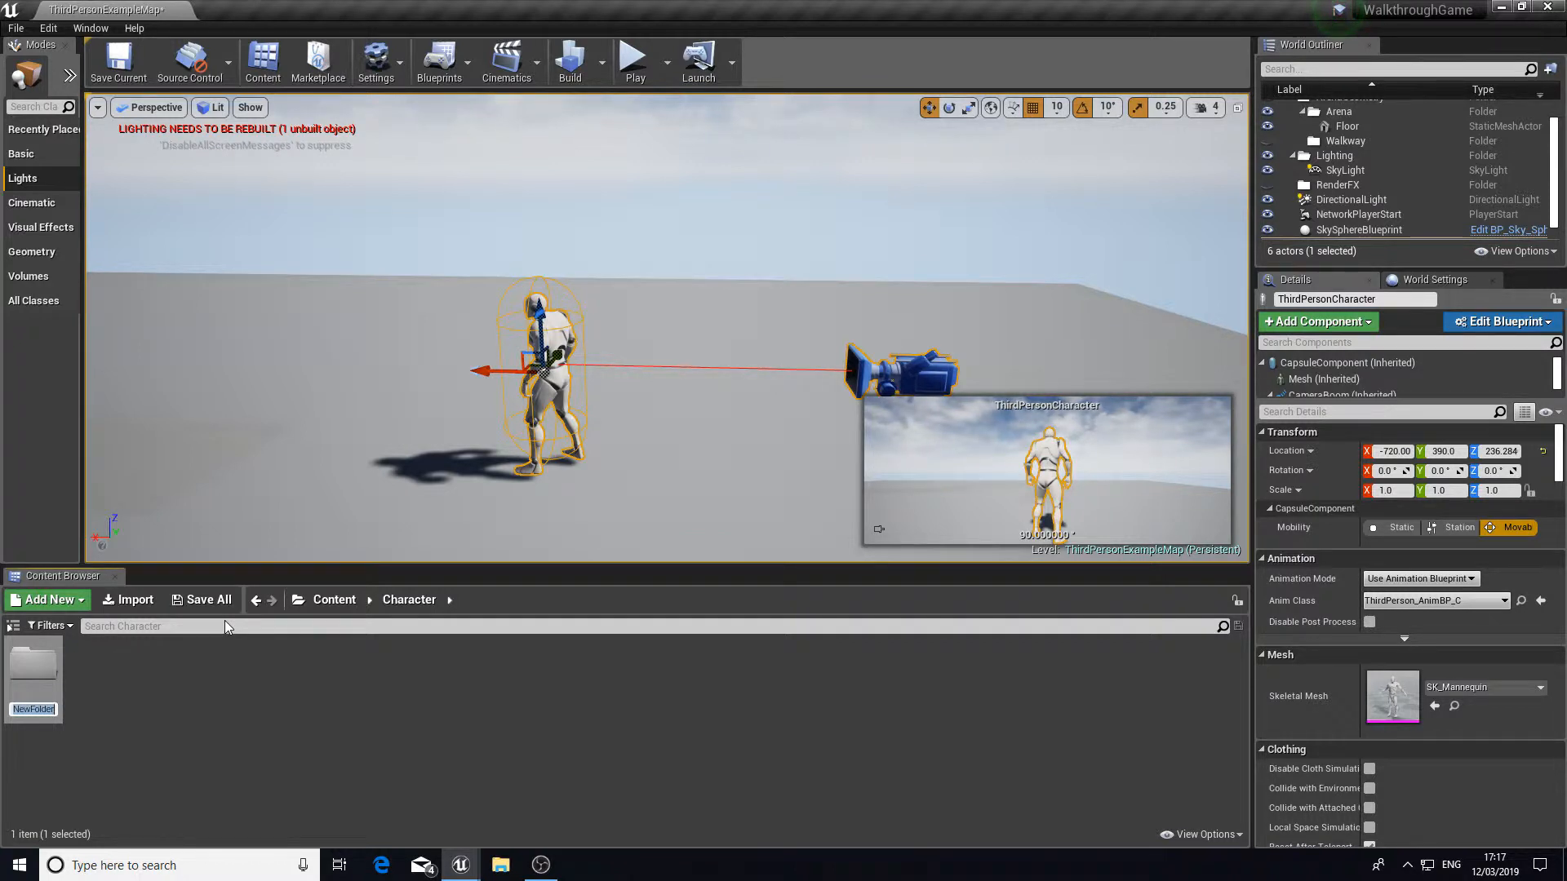
key(BackSpace)
text(Mesh)
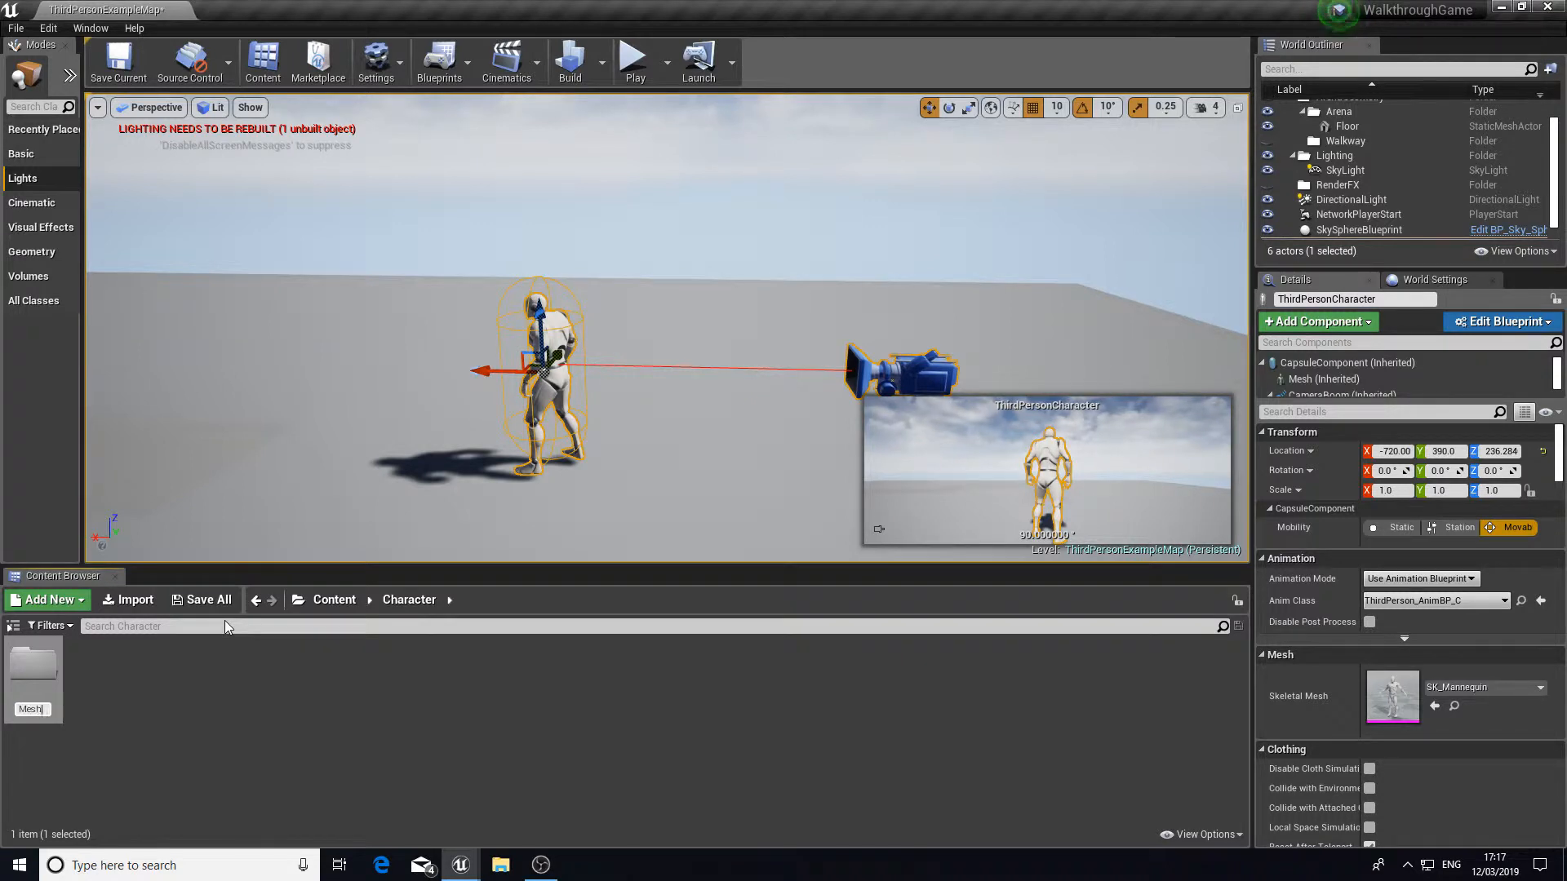
key(Return)
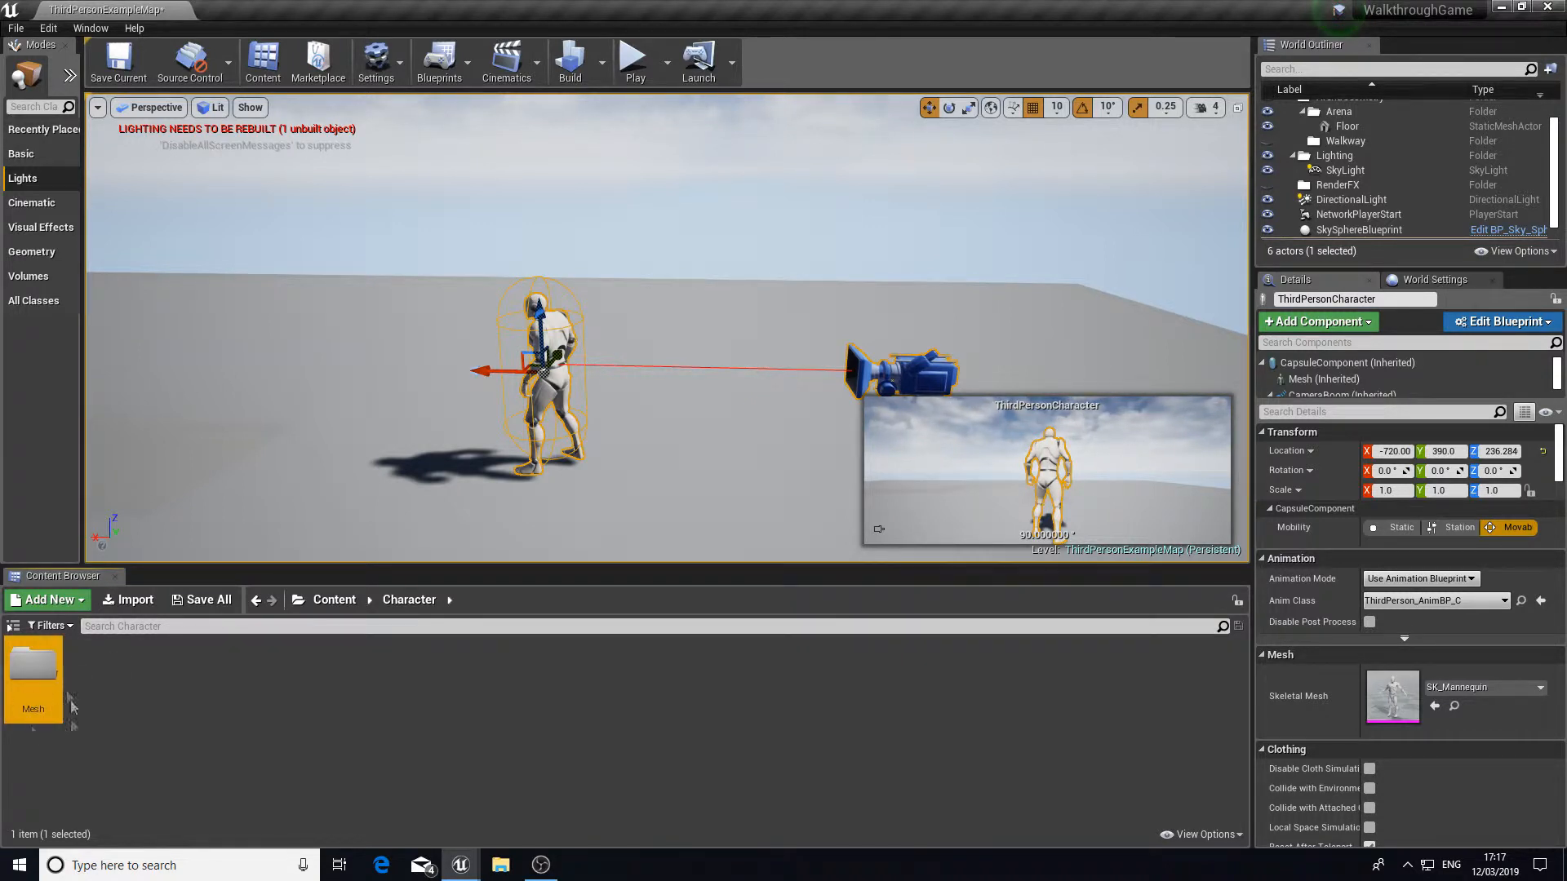
double_click(37, 678)
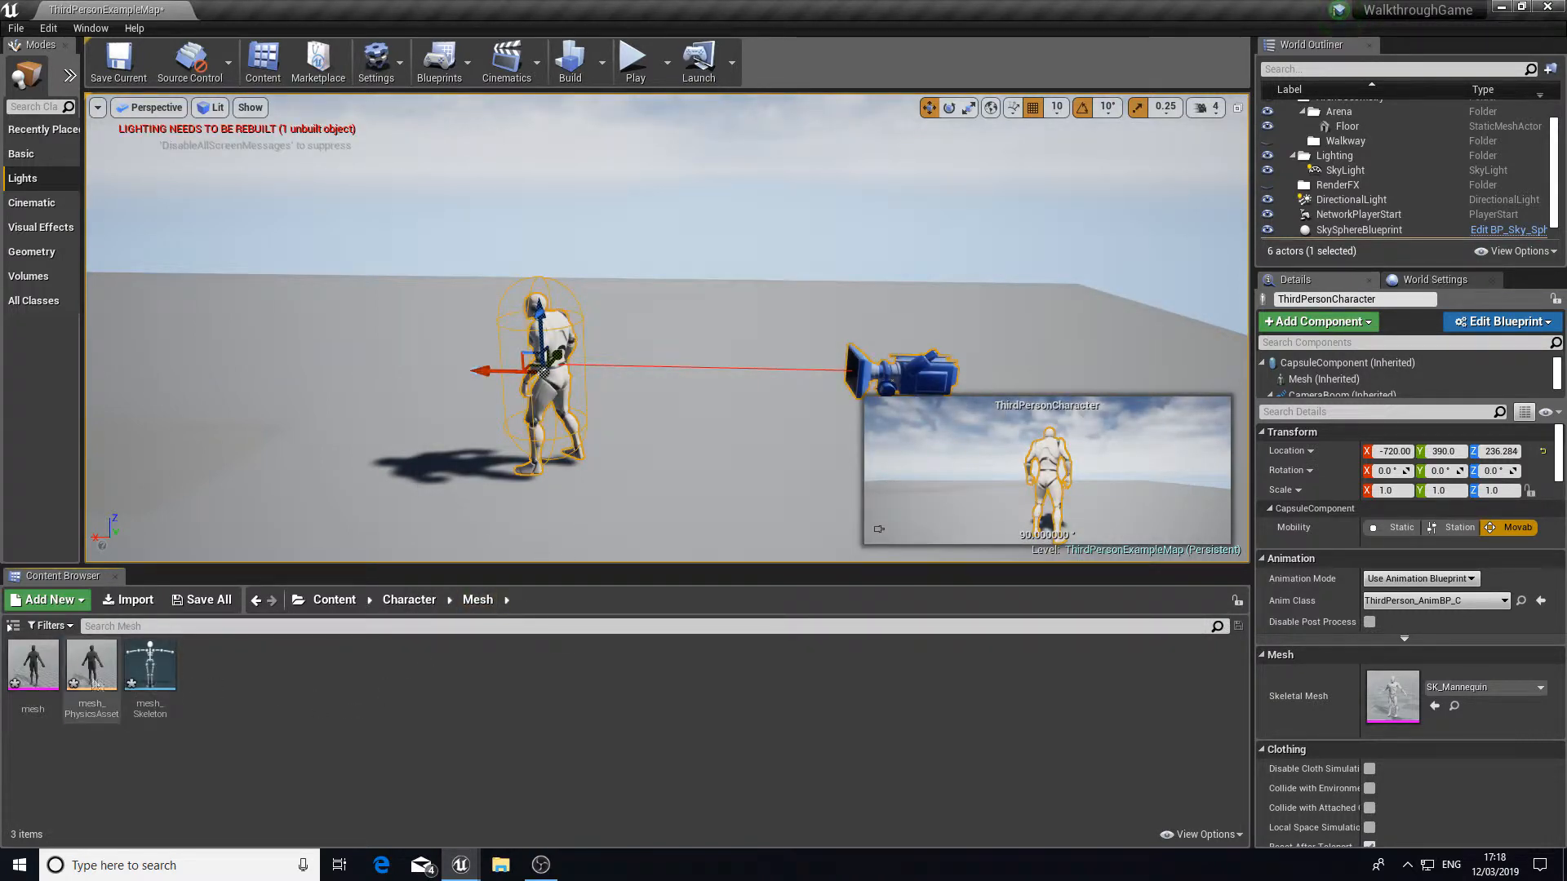
Step: Try placing the custom mesh asset in the level to compare it with the third-person character, and delete it again
drag(33, 666, 362, 424)
right_drag(363, 424, 196, 286)
key(s)
key(d)
mouse_move(462, 476)
right_down()
mouse_move(383, 523)
mouse_move(462, 476)
right_up()
right_drag(474, 272, 432, 327)
right_drag(596, 249, 596, 318)
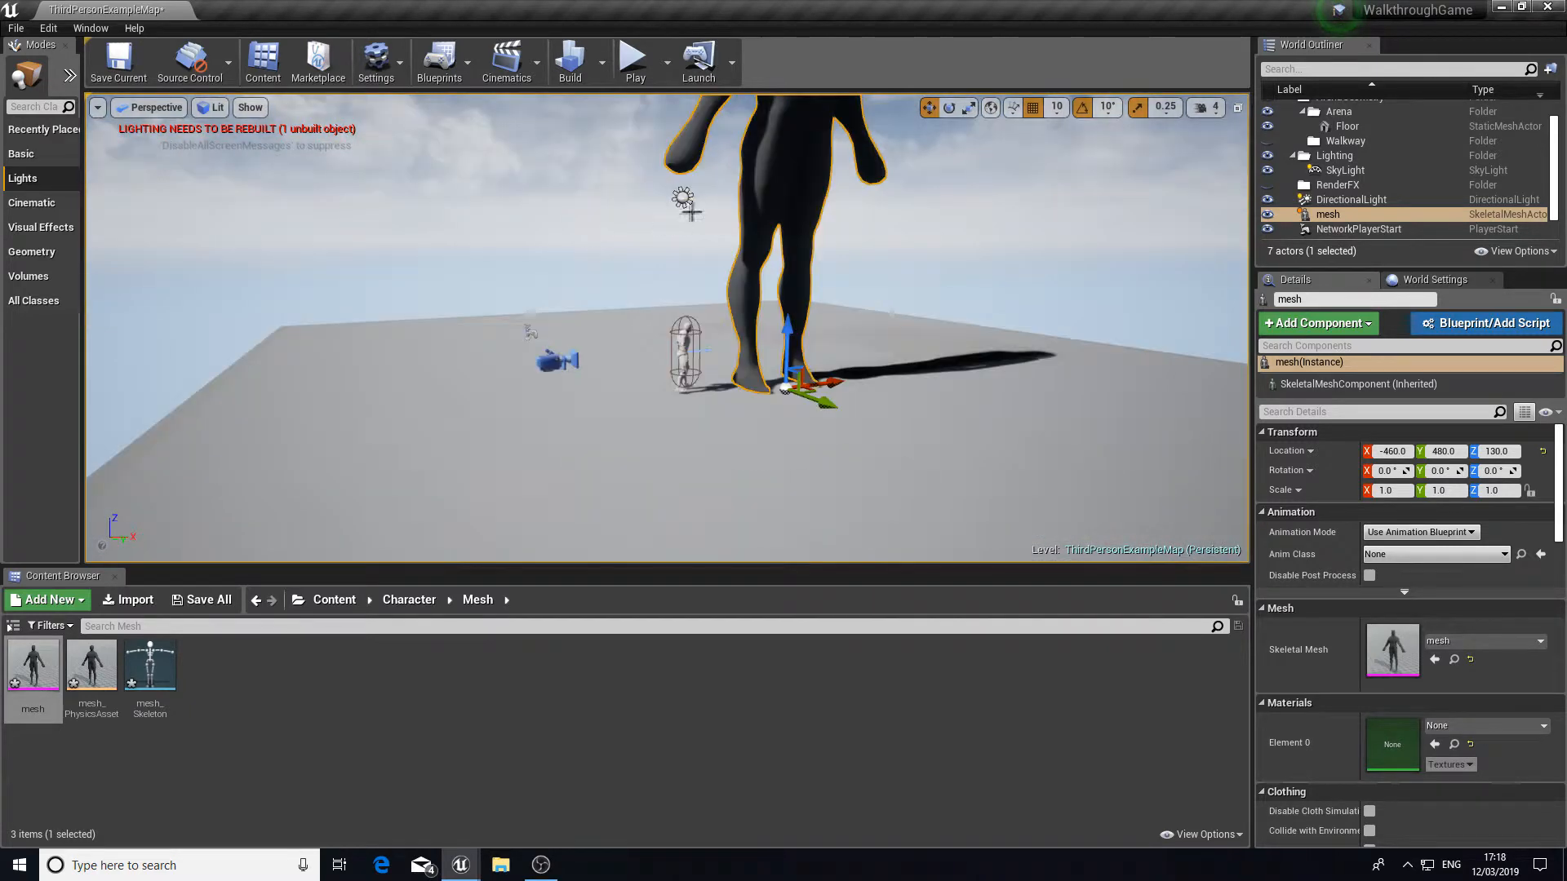
key(Delete)
Step: Select the third-person character in the level and switch back to its blueprint editor window
key(a)
right_drag(692, 243, 726, 216)
key(w)
click(625, 420)
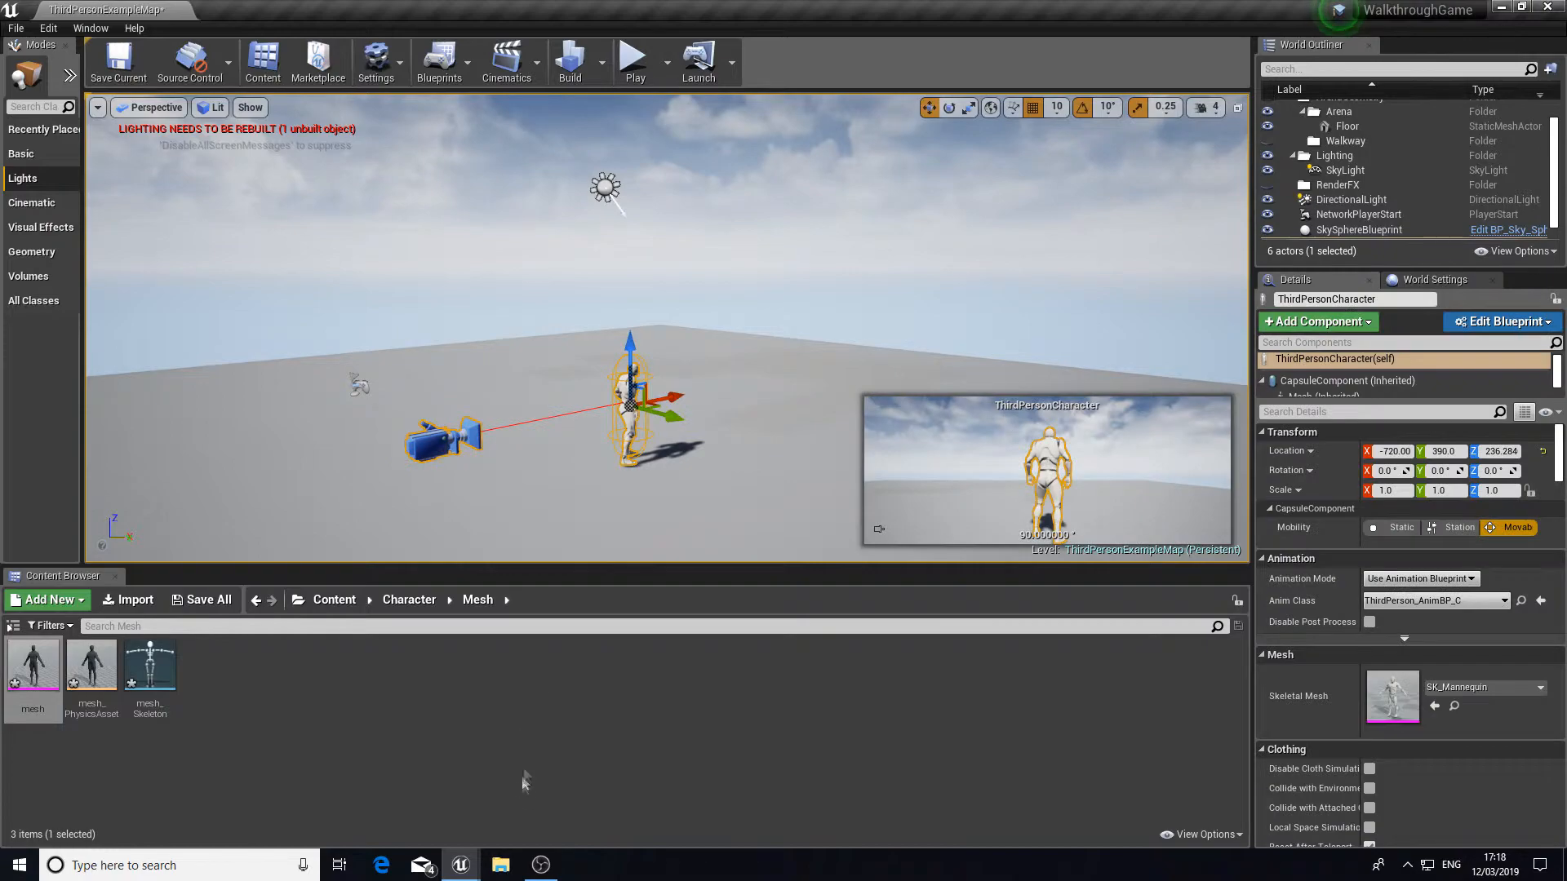
mouse_move(461, 865)
click(519, 809)
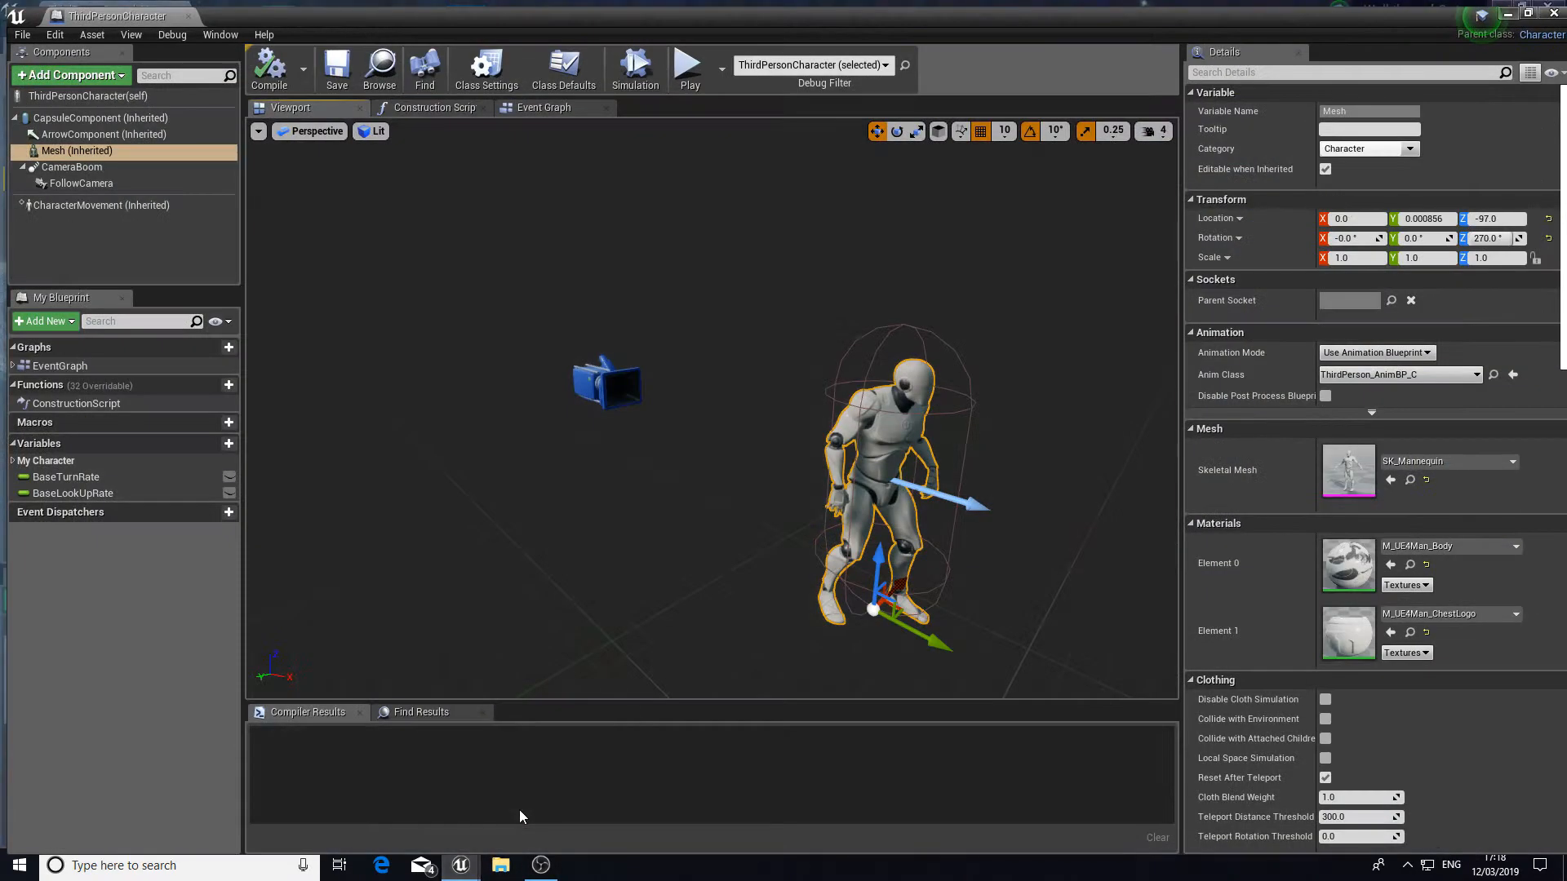
Step: Change the Mesh component's skeletal mesh to the custom asset named mesh
right_drag(825, 516, 890, 502)
mouse_move(761, 339)
right_down()
mouse_move(747, 408)
mouse_move(710, 359)
mouse_move(761, 339)
mouse_move(703, 342)
mouse_move(763, 340)
right_up()
scroll(702, 345, down, 5)
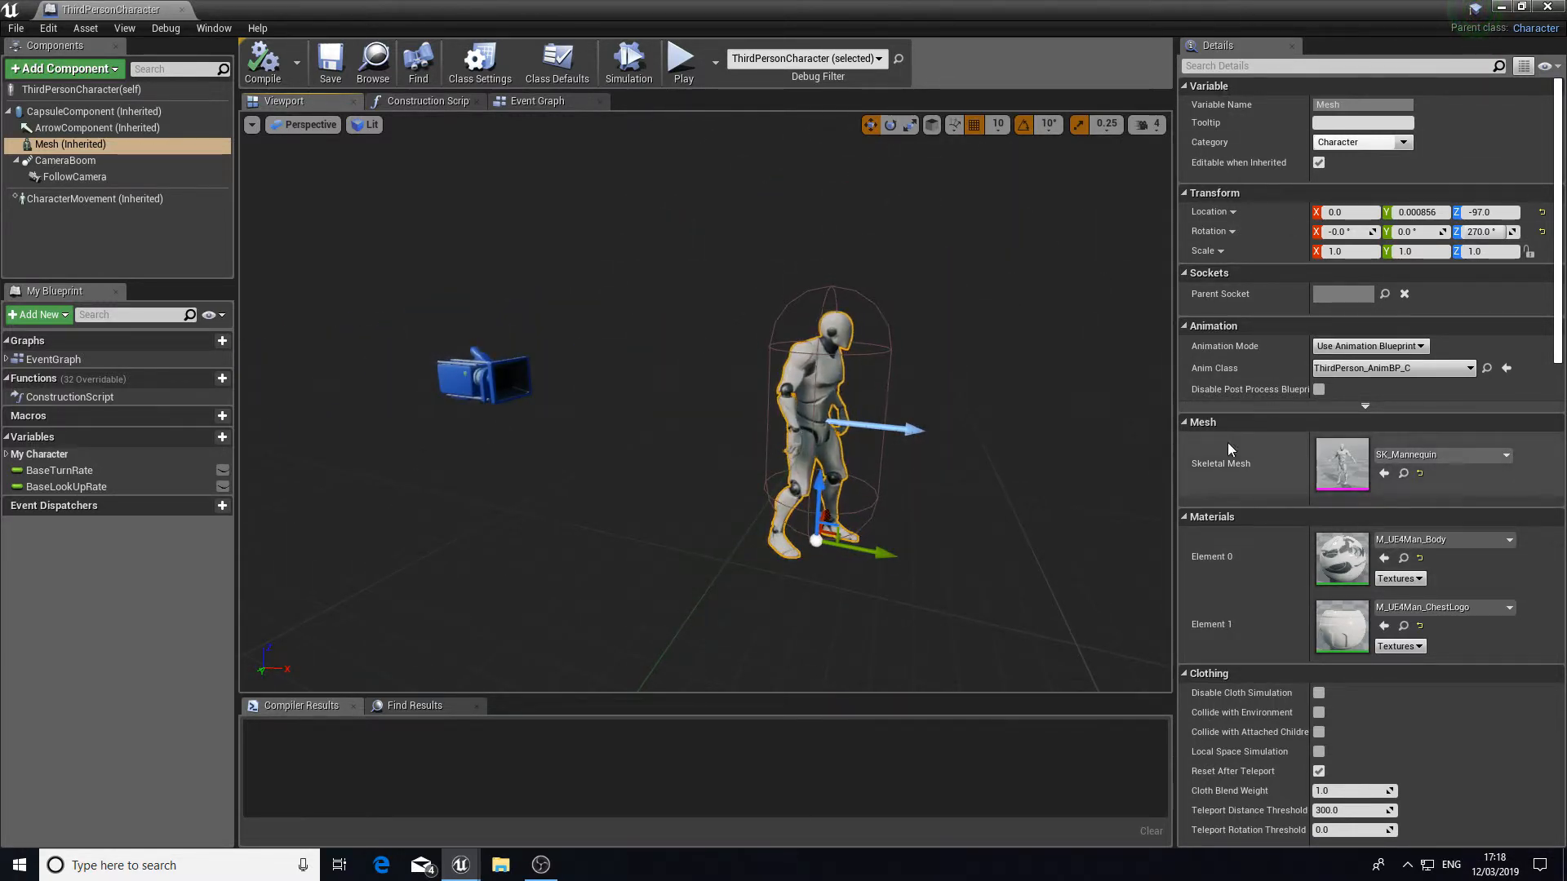
click(1185, 422)
click(1185, 423)
double_click(1185, 423)
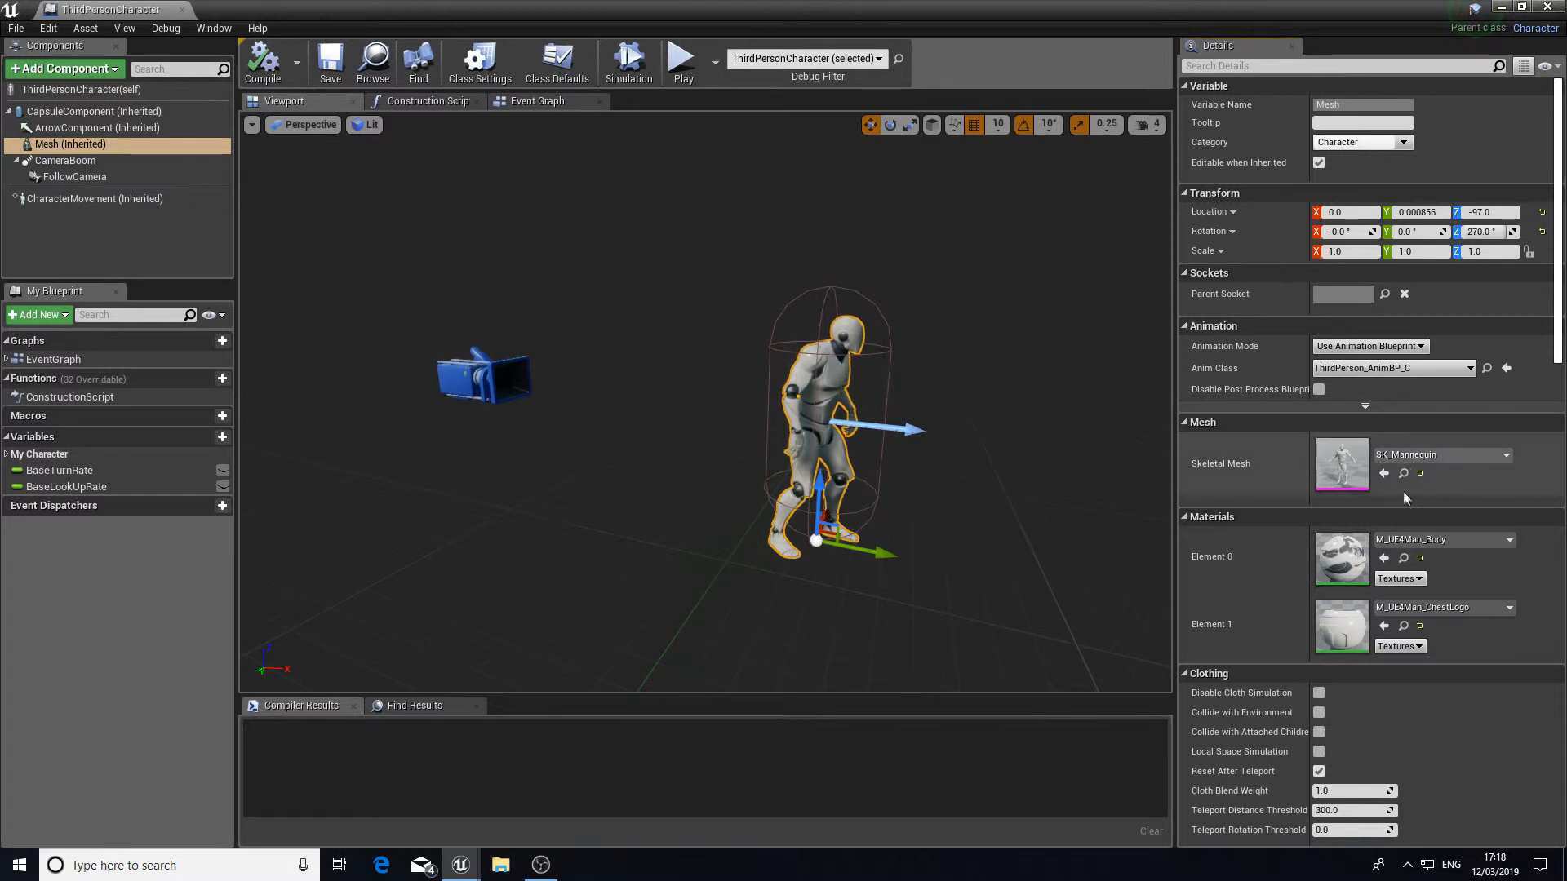
click(1413, 455)
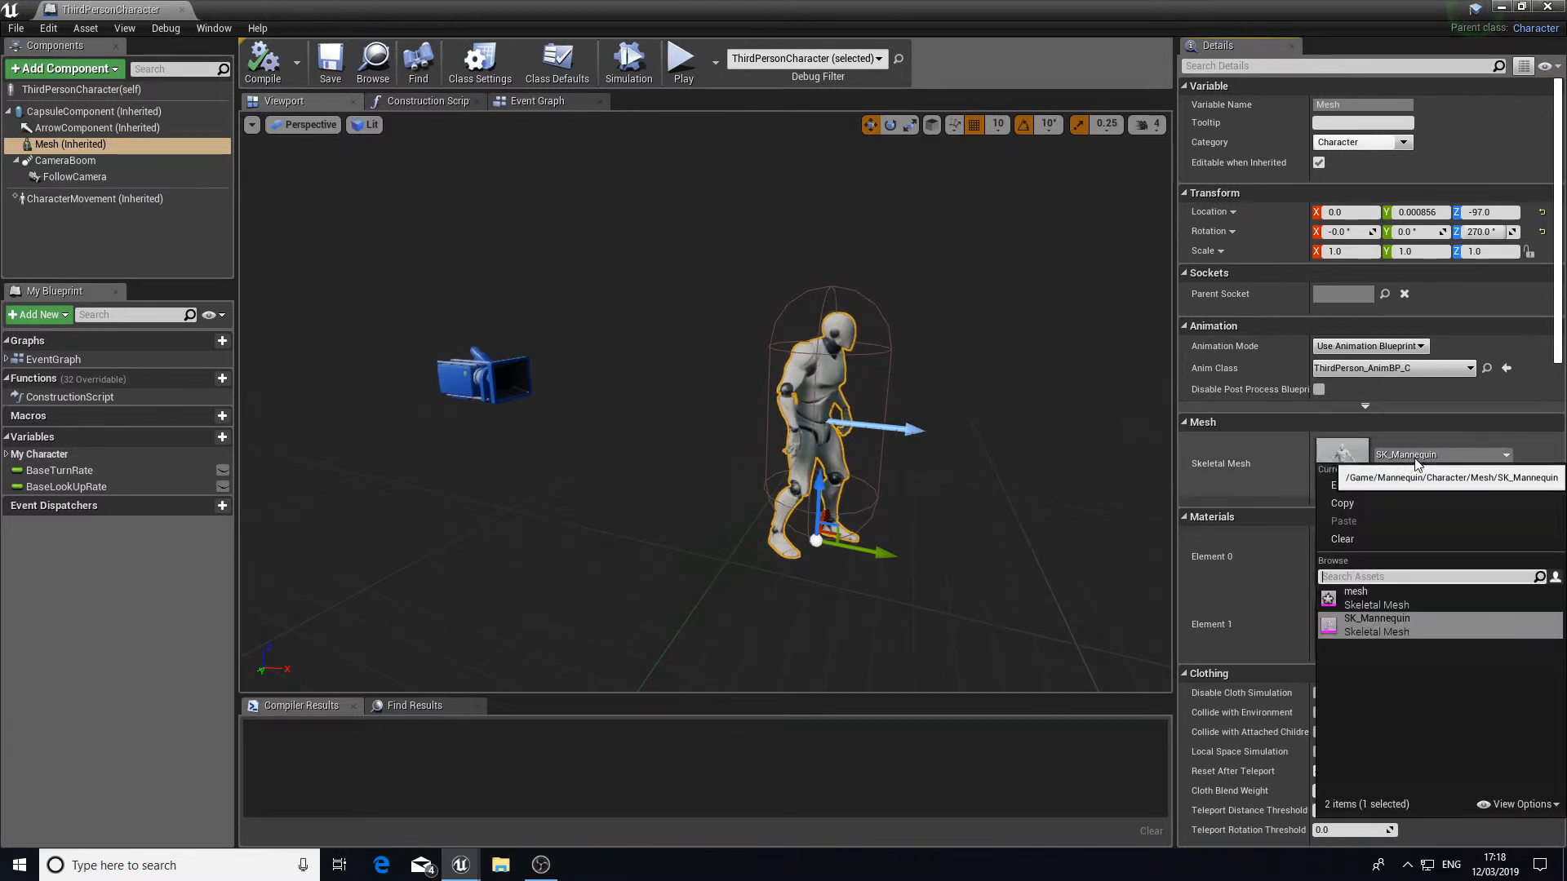
click(1378, 602)
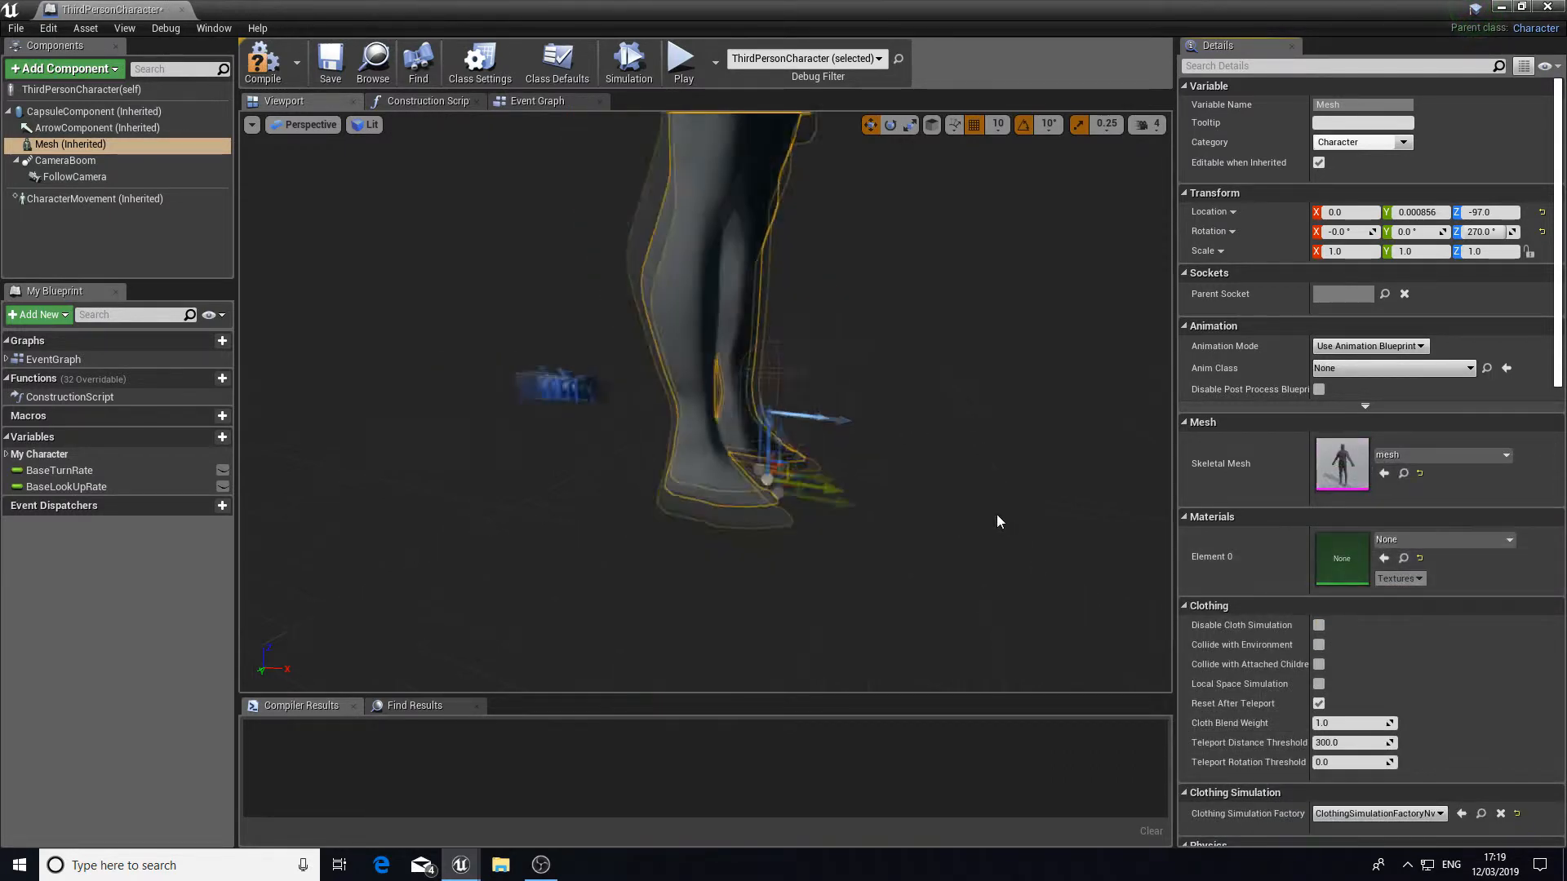
Step: Scale the character's mesh uniformly down to 0.25 with the Scale tool
right_drag(706, 402, 669, 408)
key(e)
right_drag(846, 472, 881, 262)
key(r)
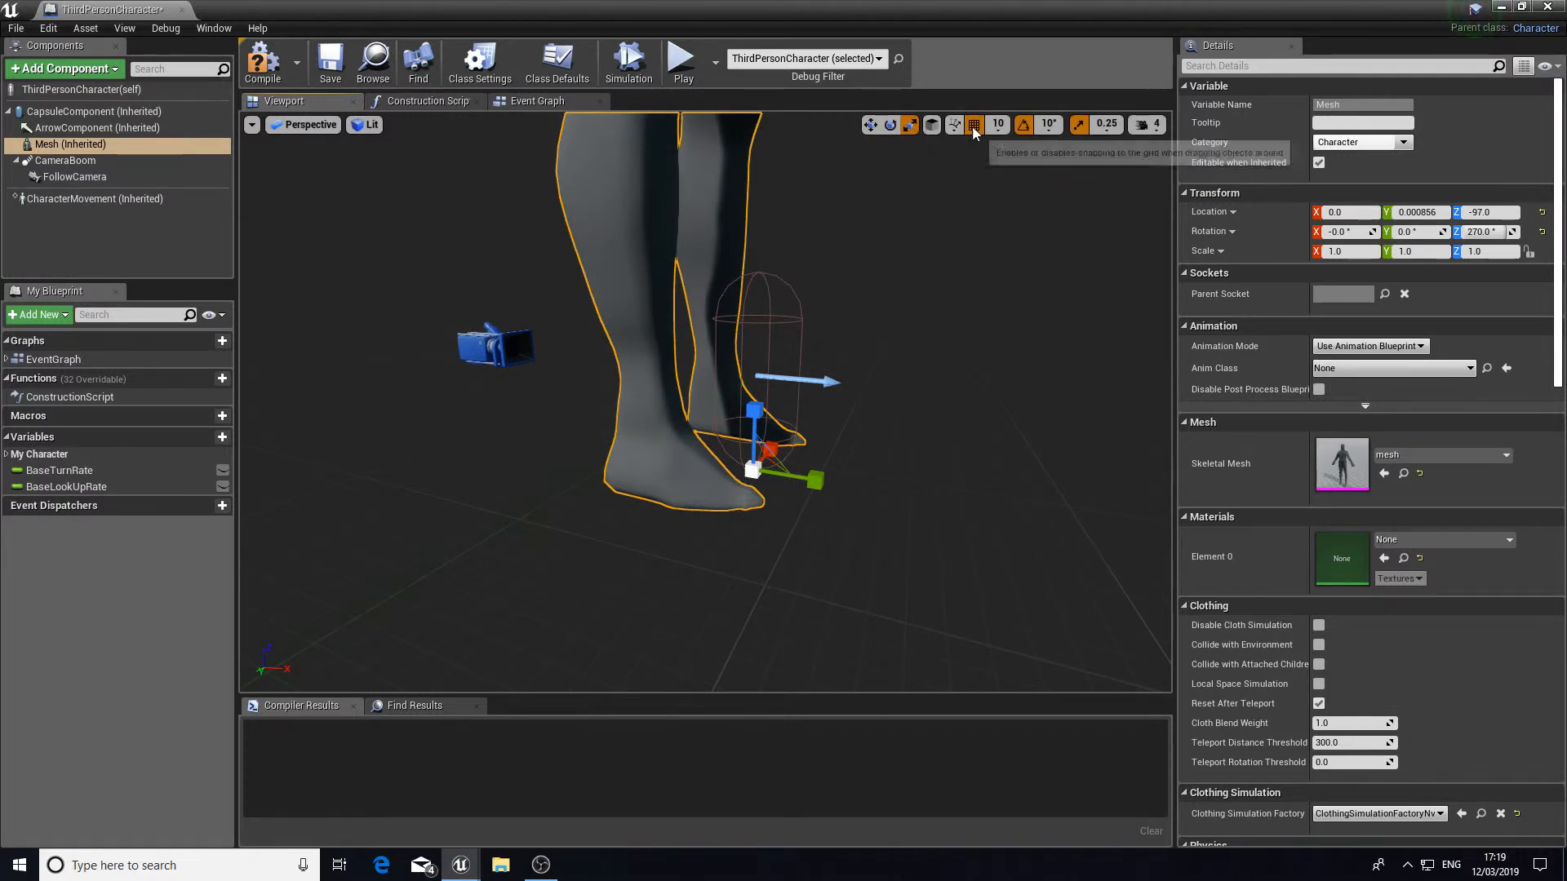
click(893, 127)
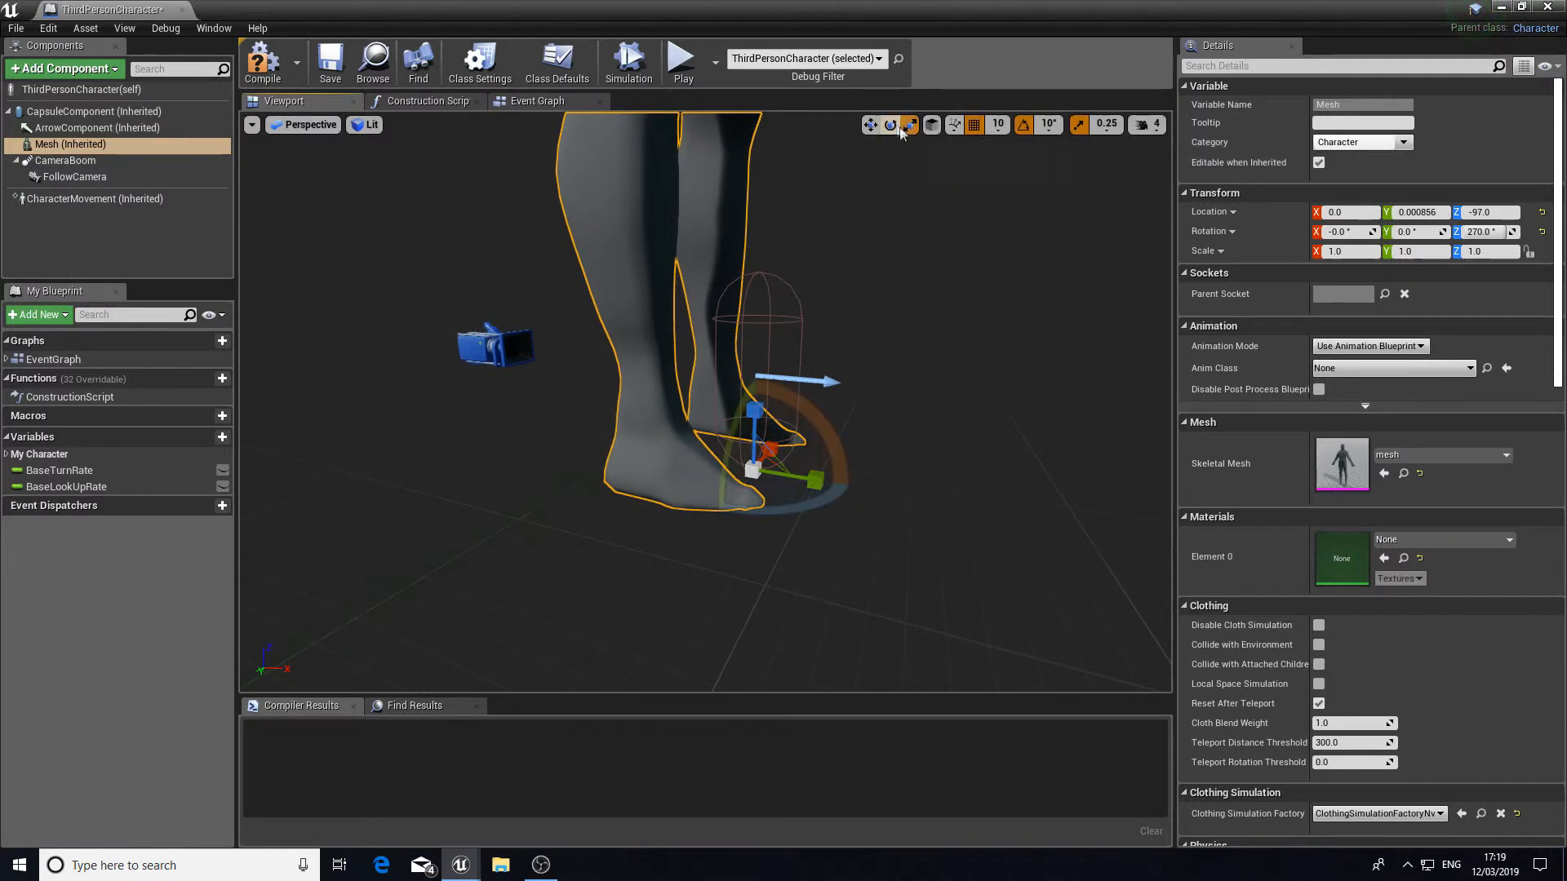
click(907, 128)
click(895, 126)
click(906, 128)
right_drag(885, 231, 962, 326)
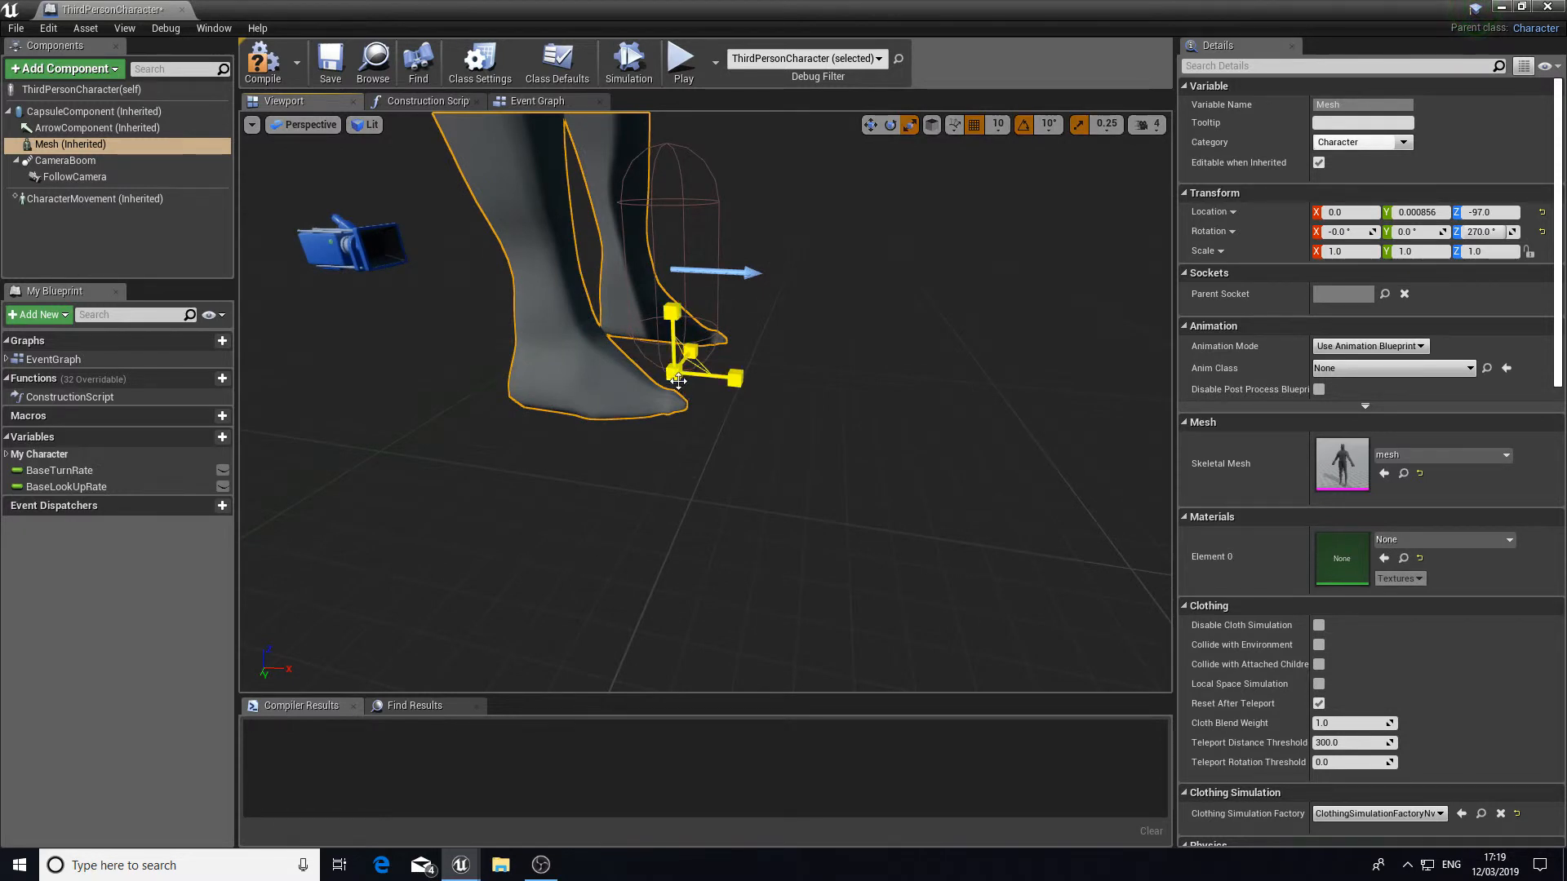
drag(673, 372, 620, 399)
key(f)
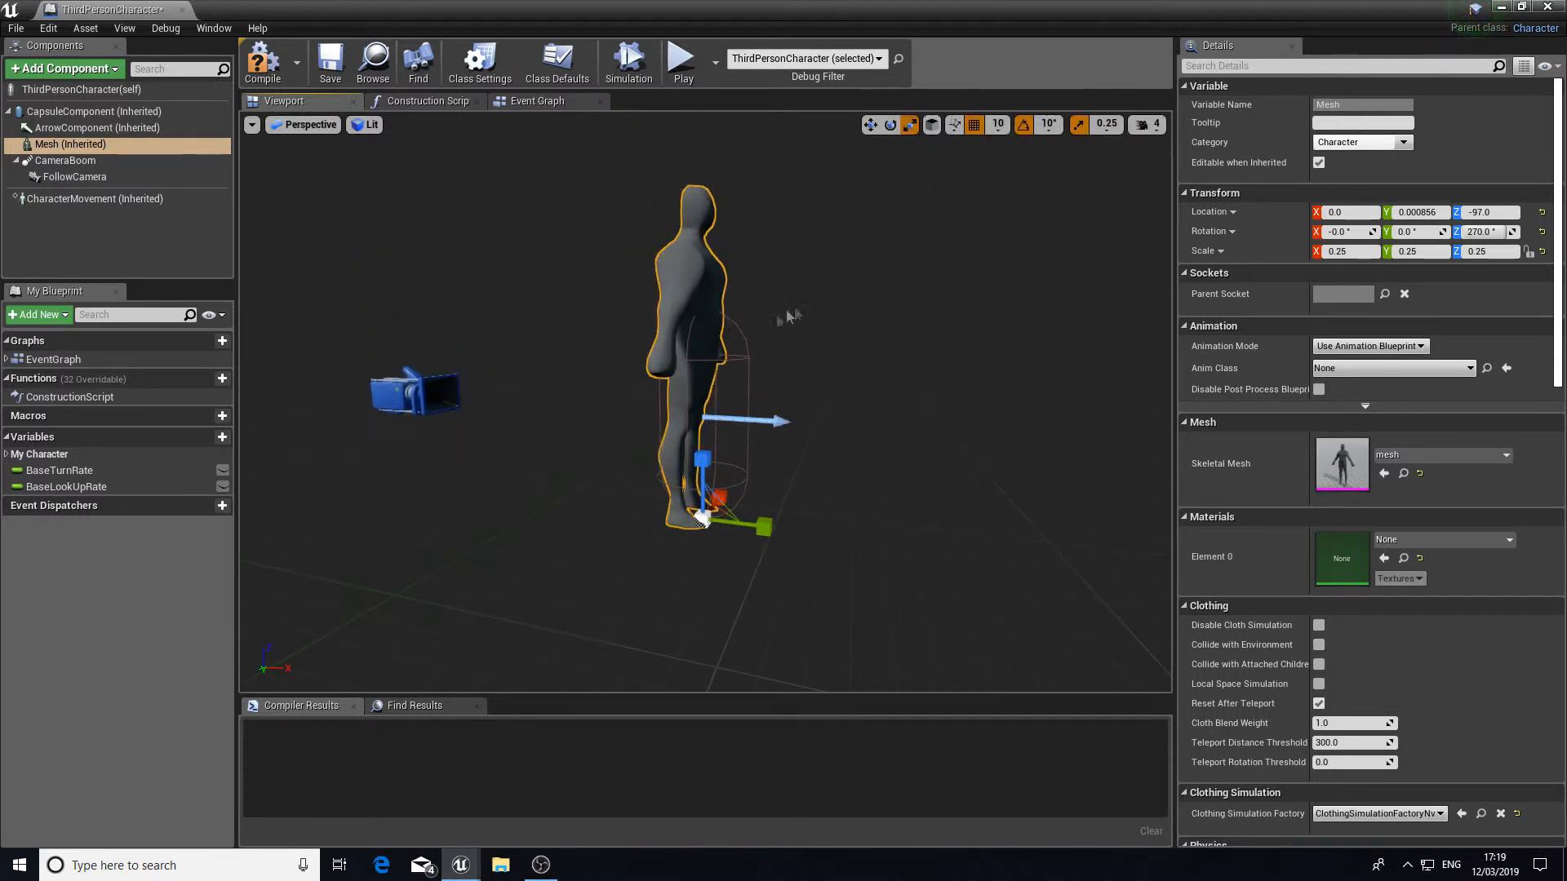
Step: Set scale snapping to 0.03125 and shrink the mesh uniformly to 0.15625 so it fits inside the capsule
drag(742, 350, 732, 349)
click(748, 351)
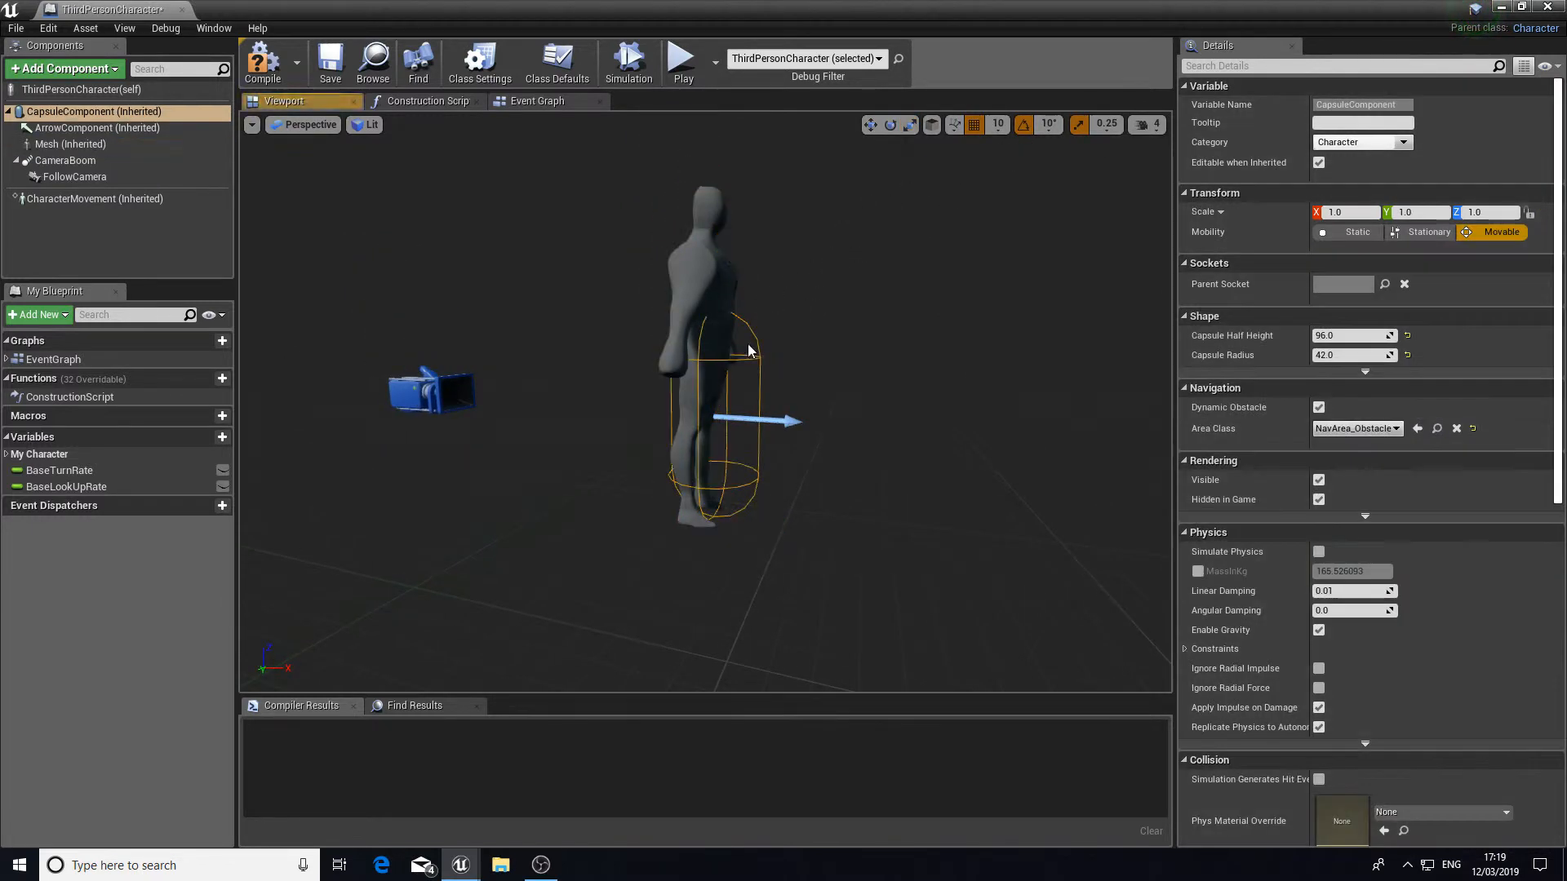
click(684, 461)
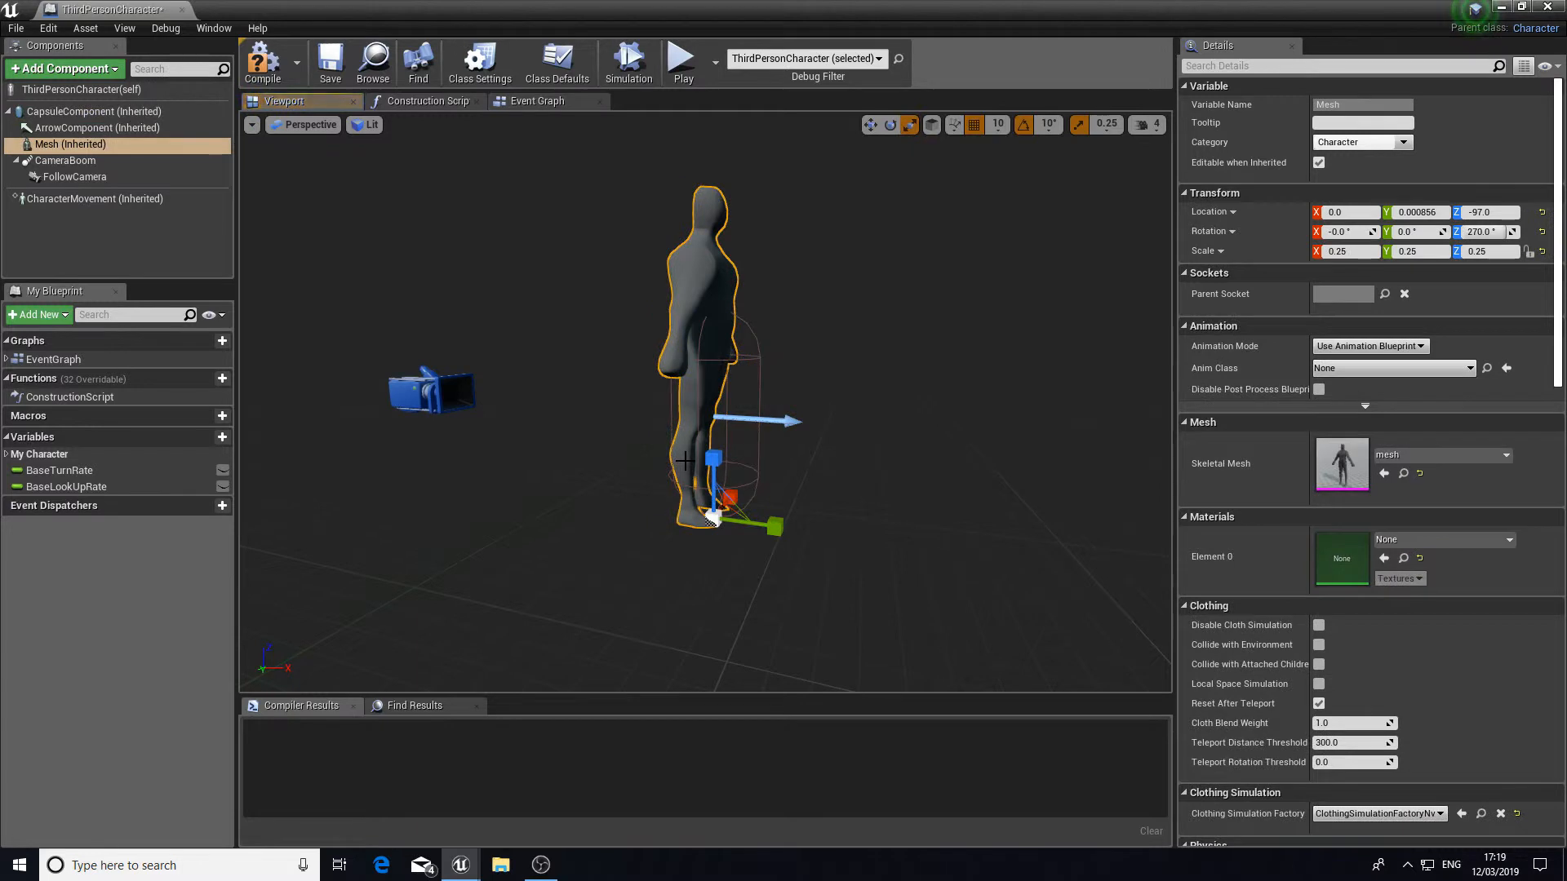
click(1105, 126)
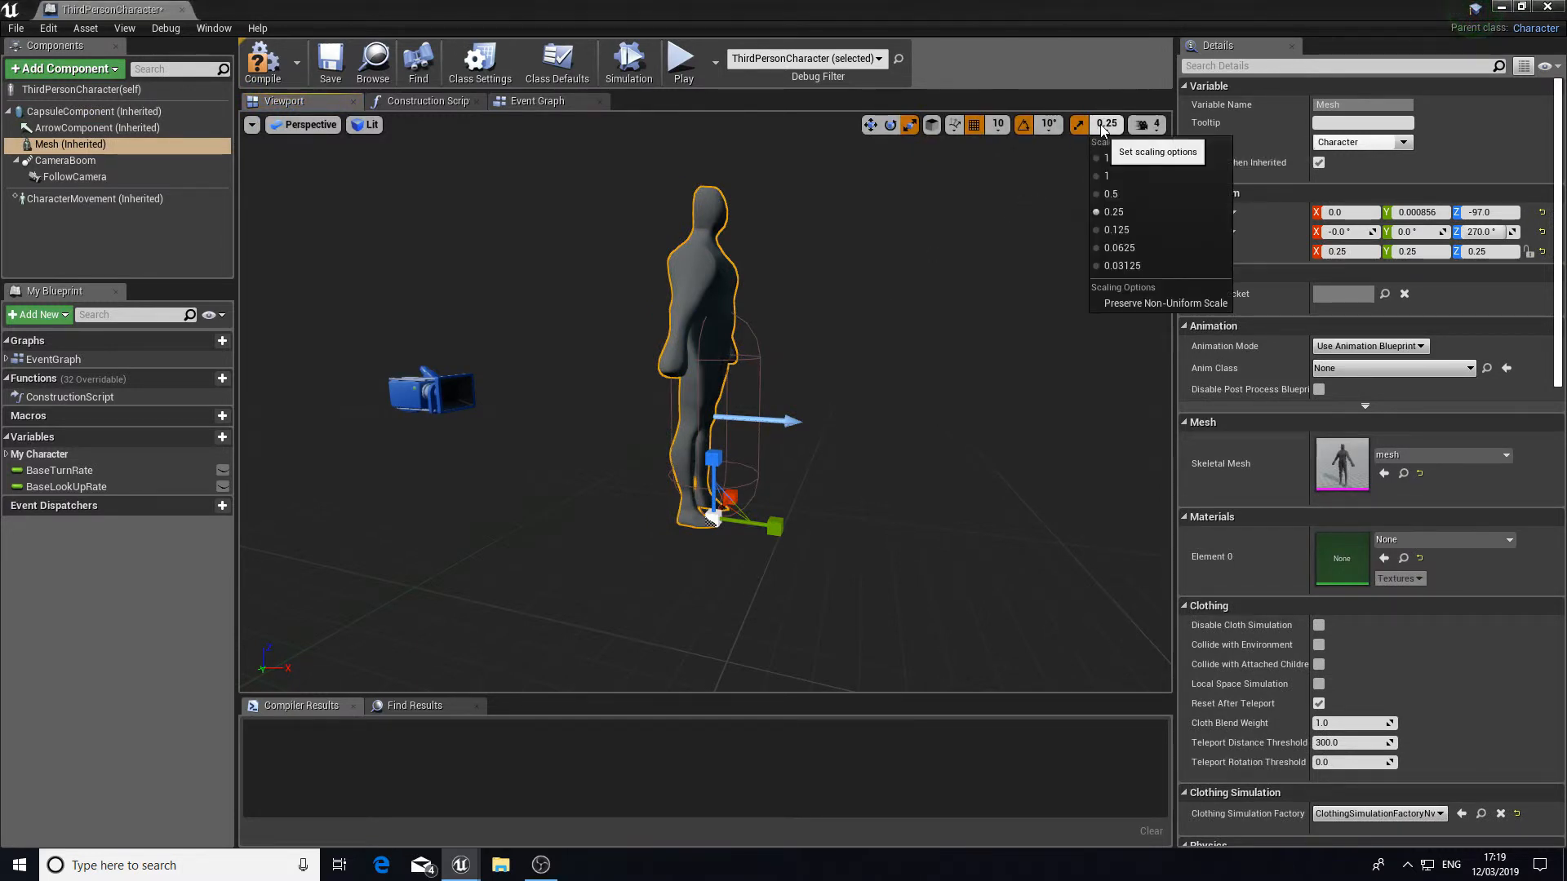
click(1139, 266)
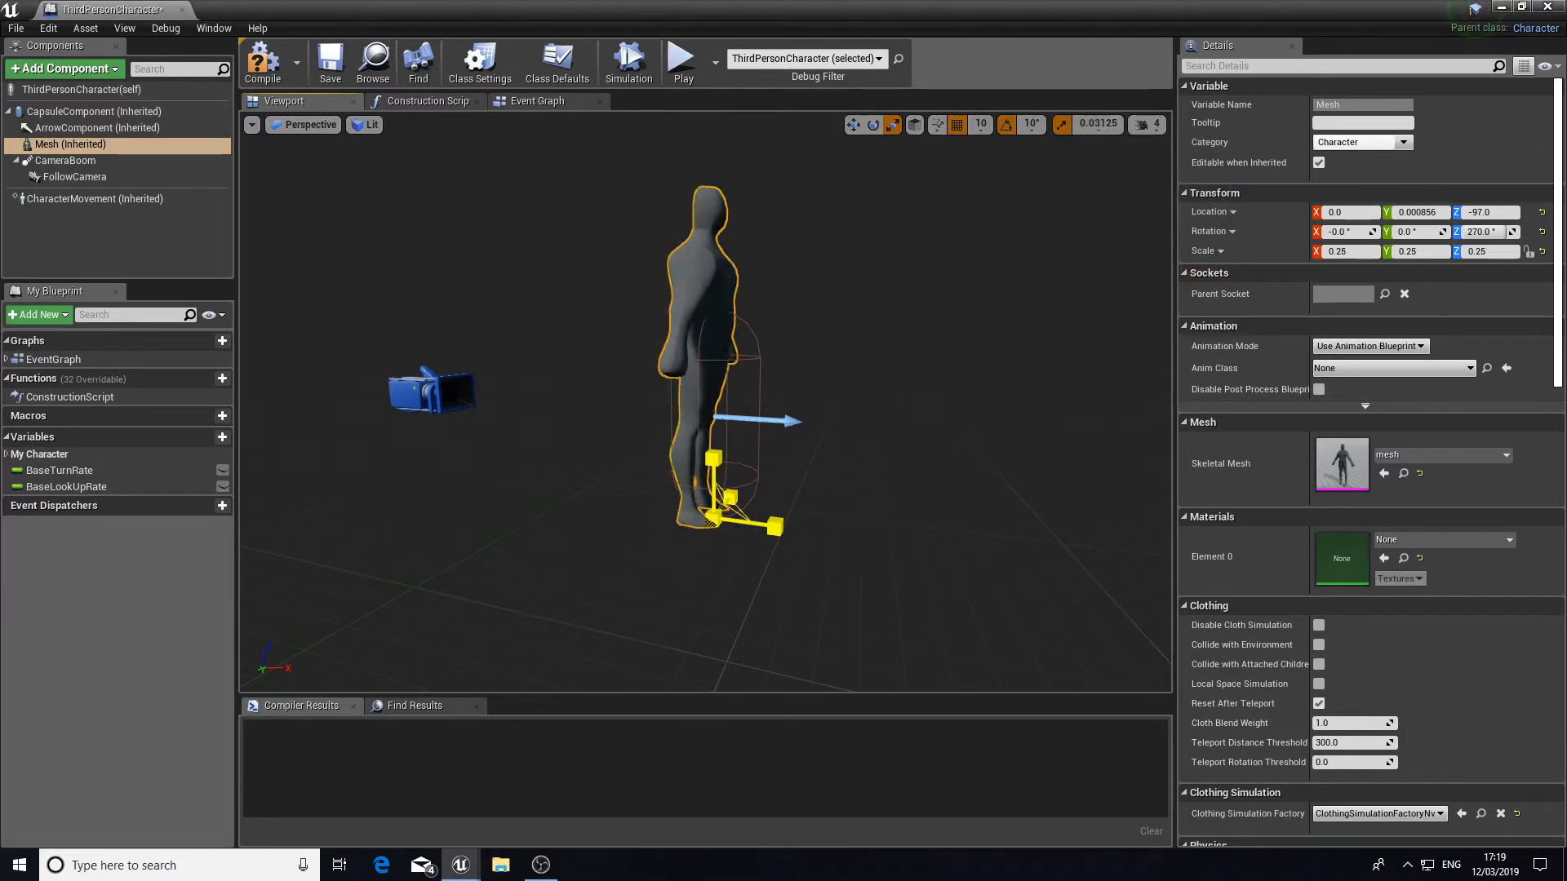
drag(713, 518, 685, 534)
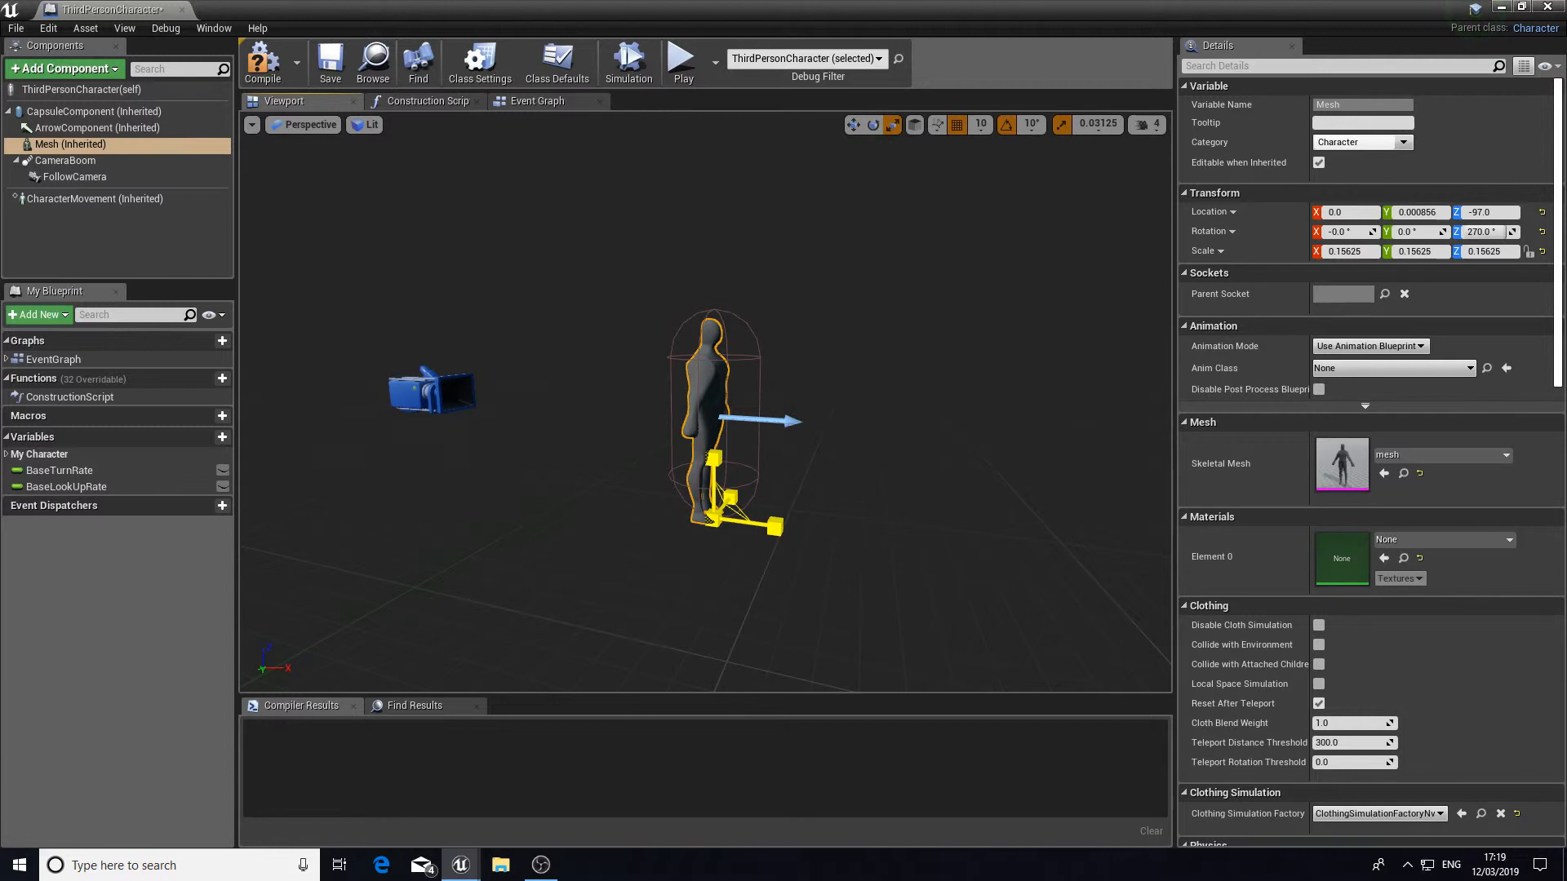
drag(685, 534, 717, 588)
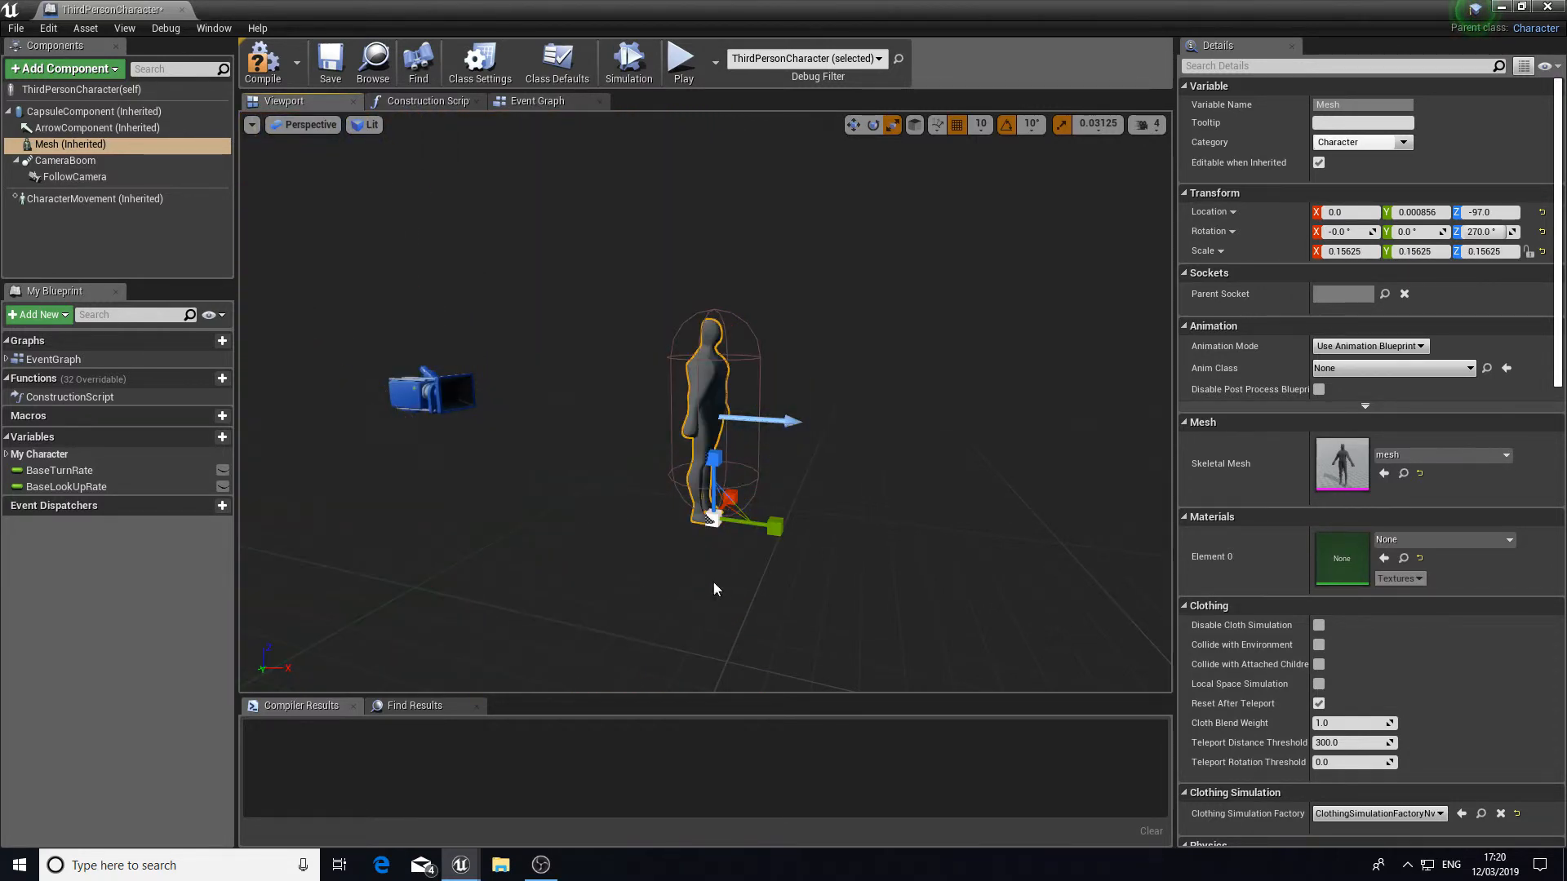
Step: Check the scaled mesh from another angle, compile the character blueprint and return to the level editor
right_drag(708, 583, 406, 547)
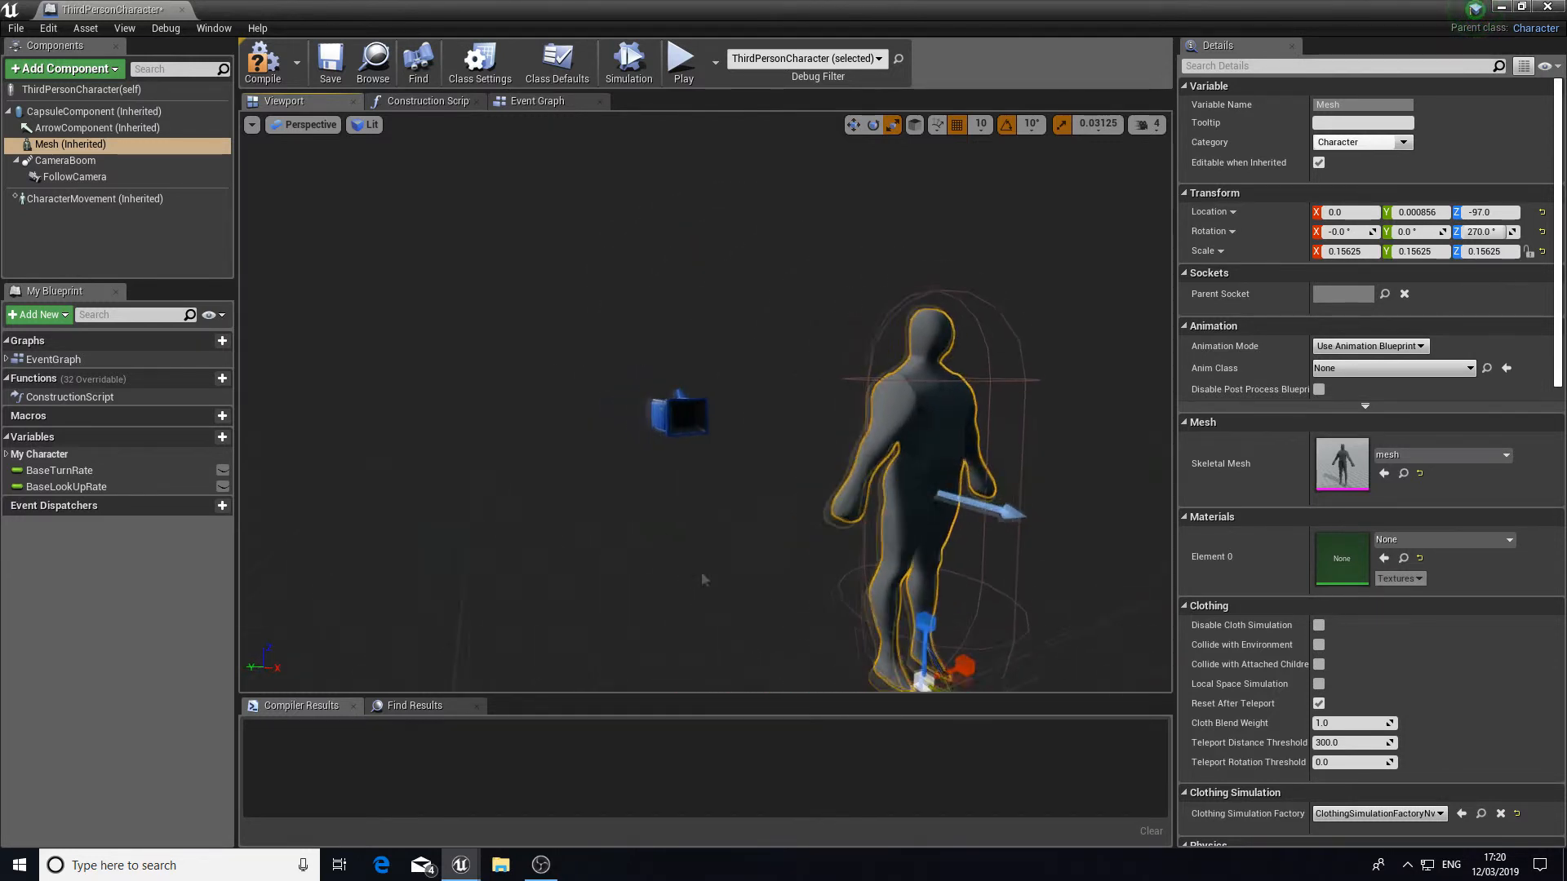
click(263, 65)
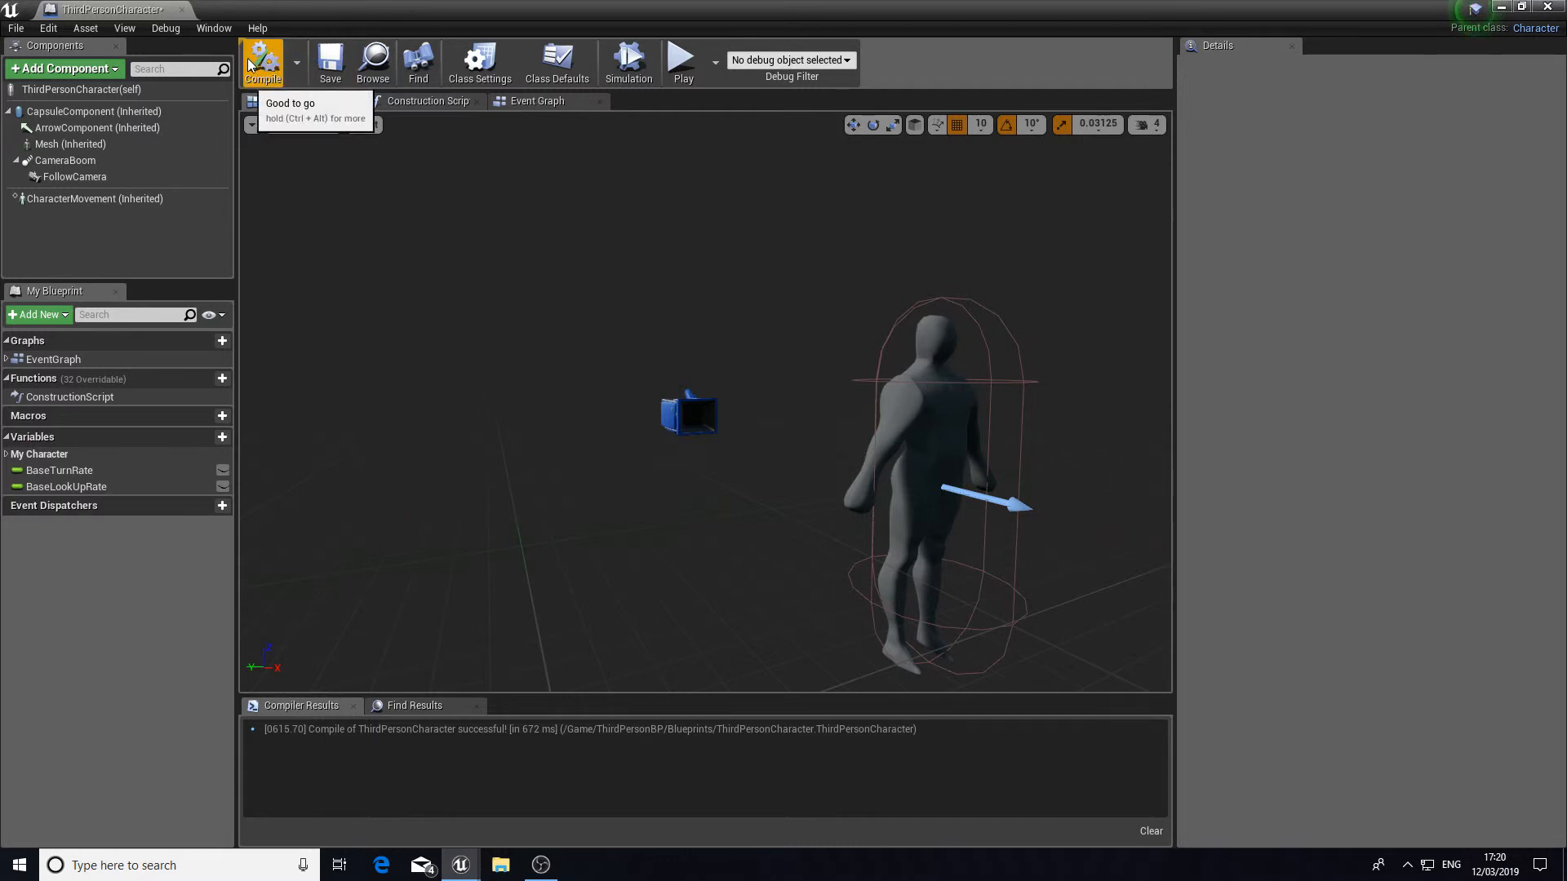
click(1500, 8)
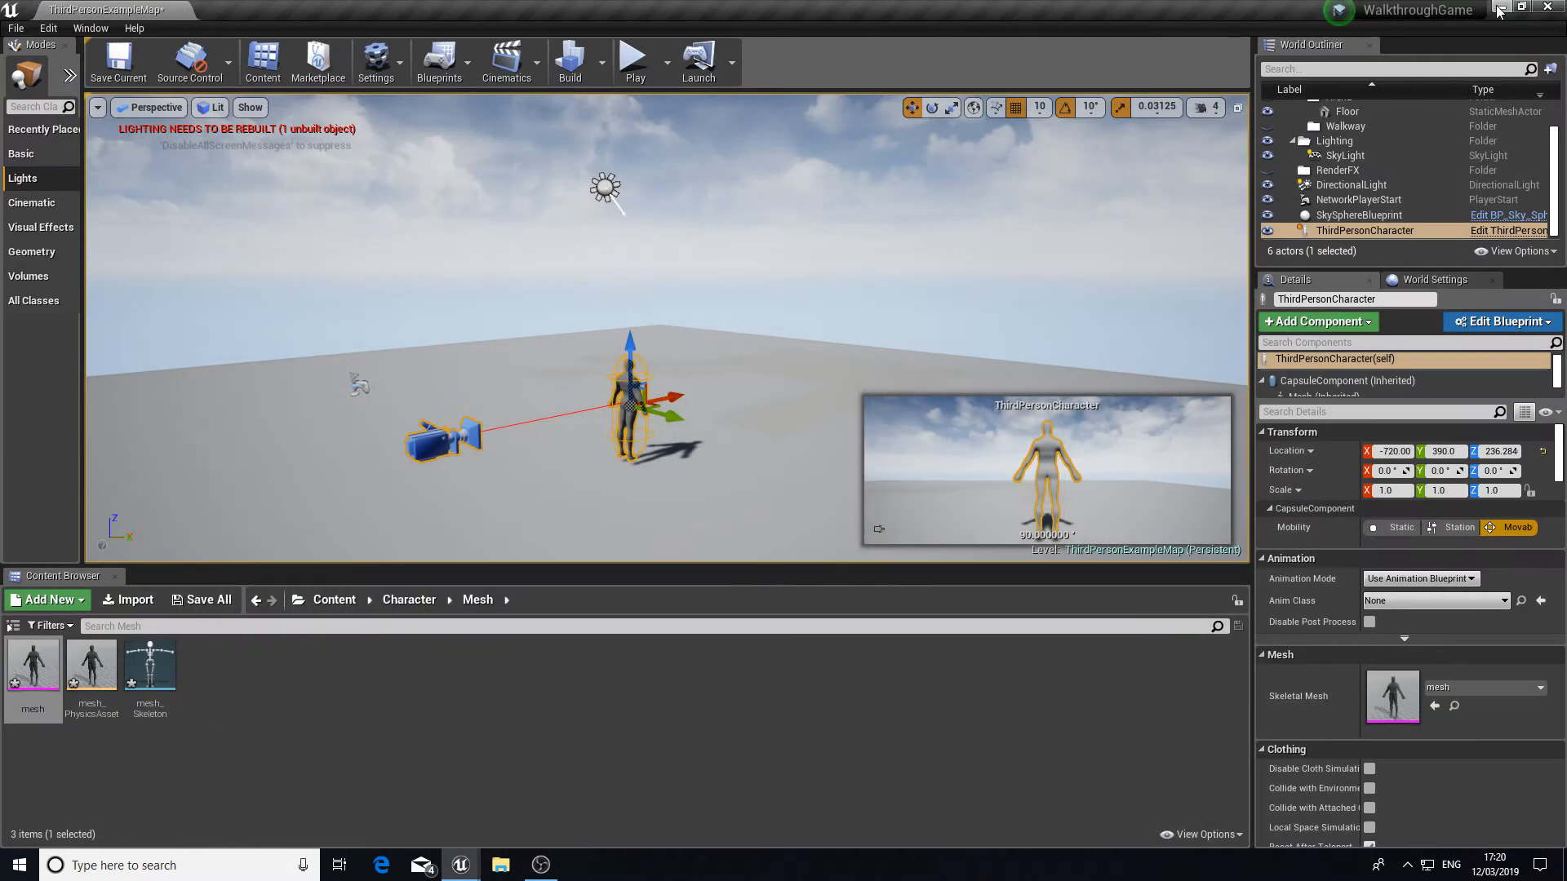
Step: Play the level and test the character with its new mesh by moving and jumping around
click(634, 59)
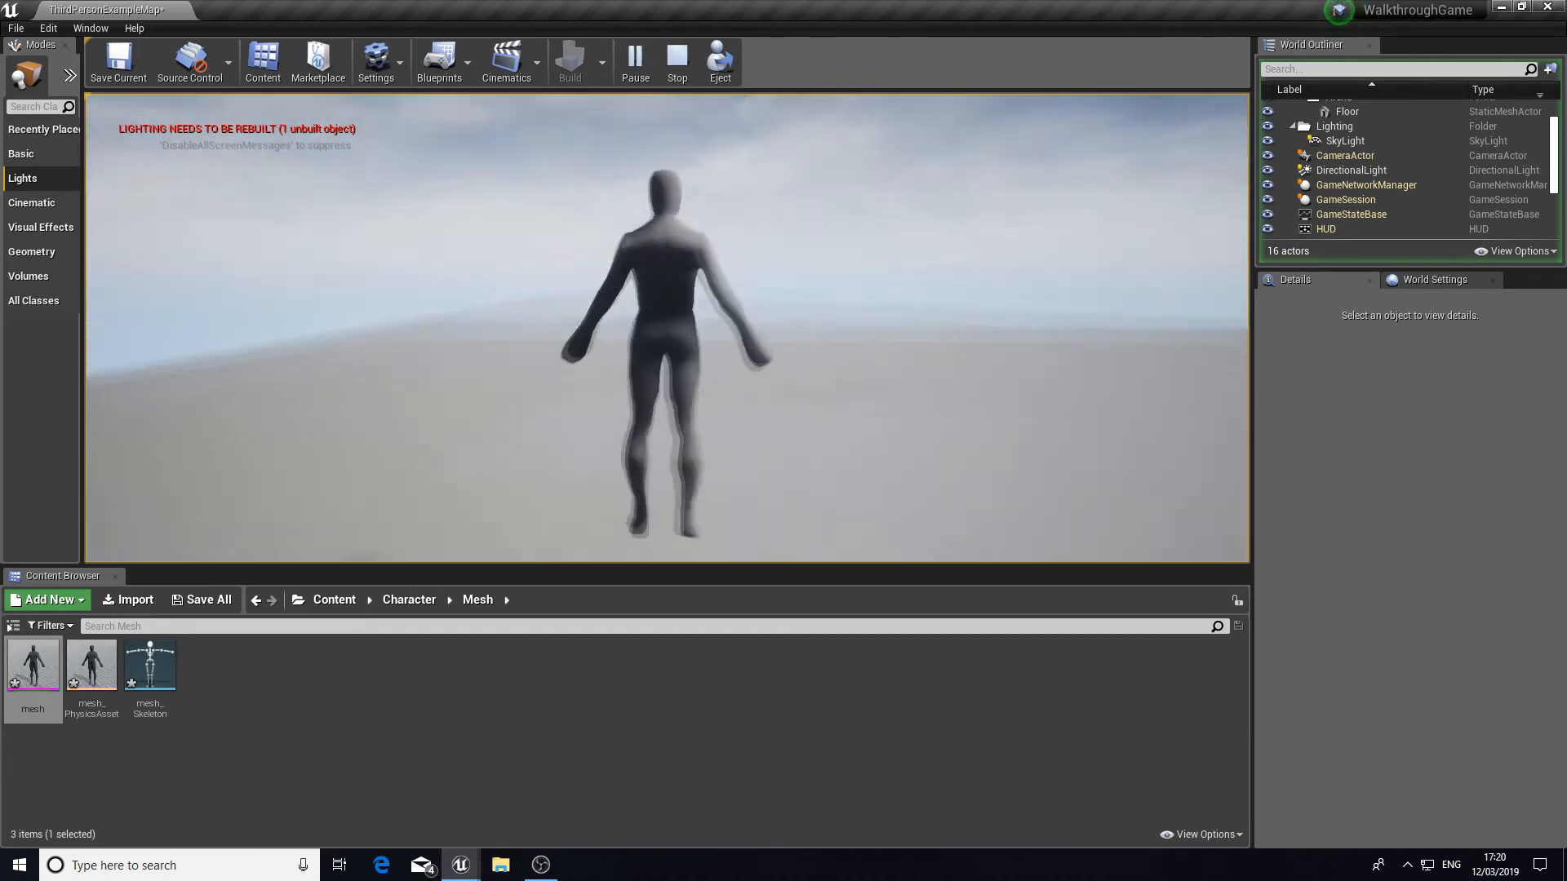
key(space)
key(space)
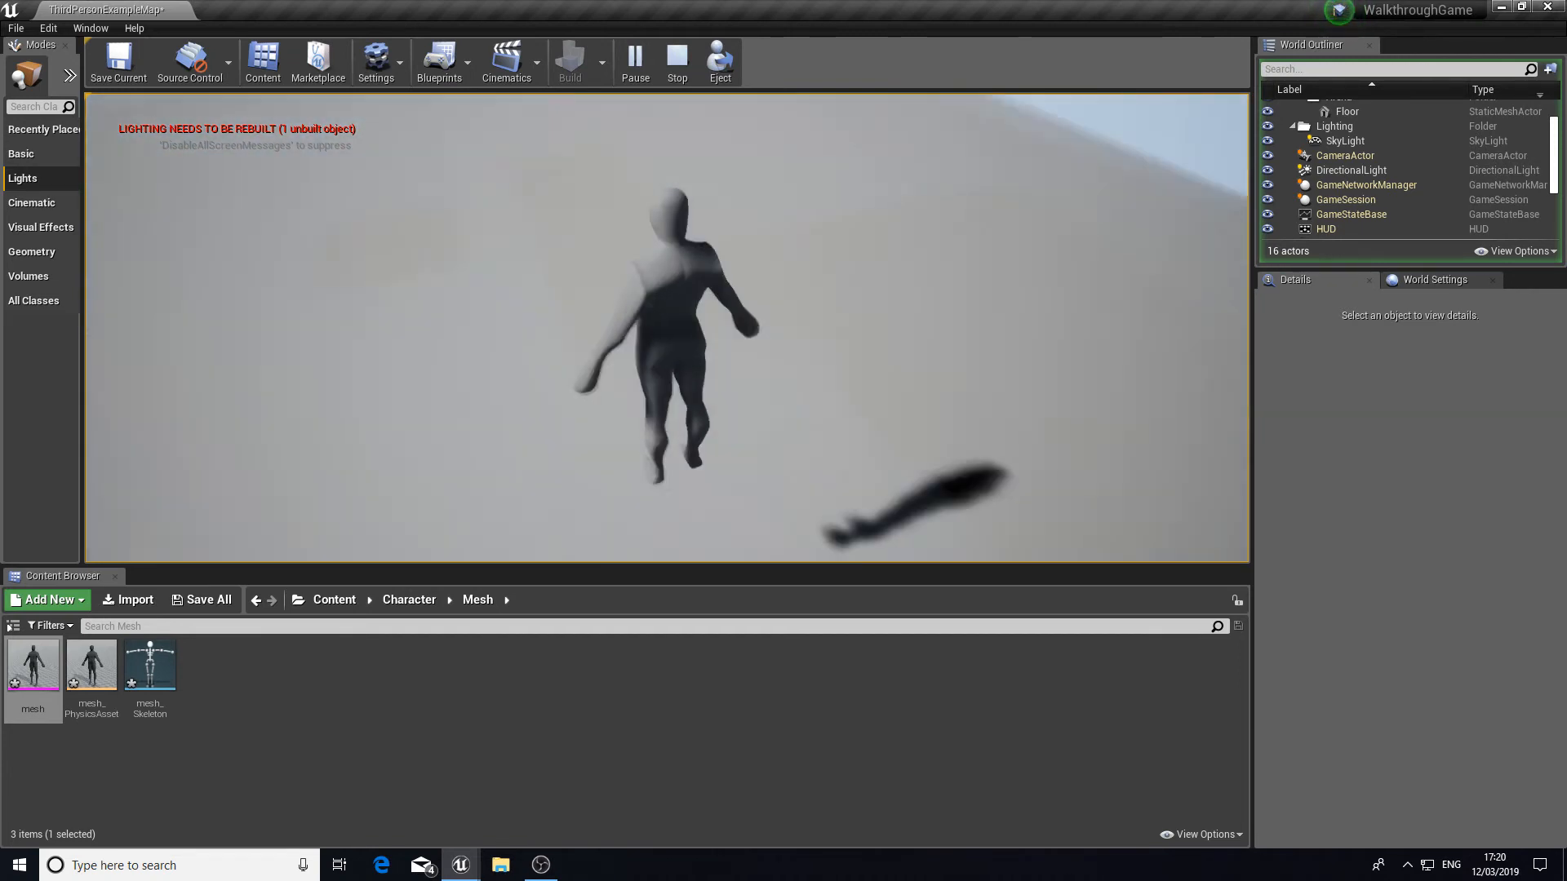
key(space)
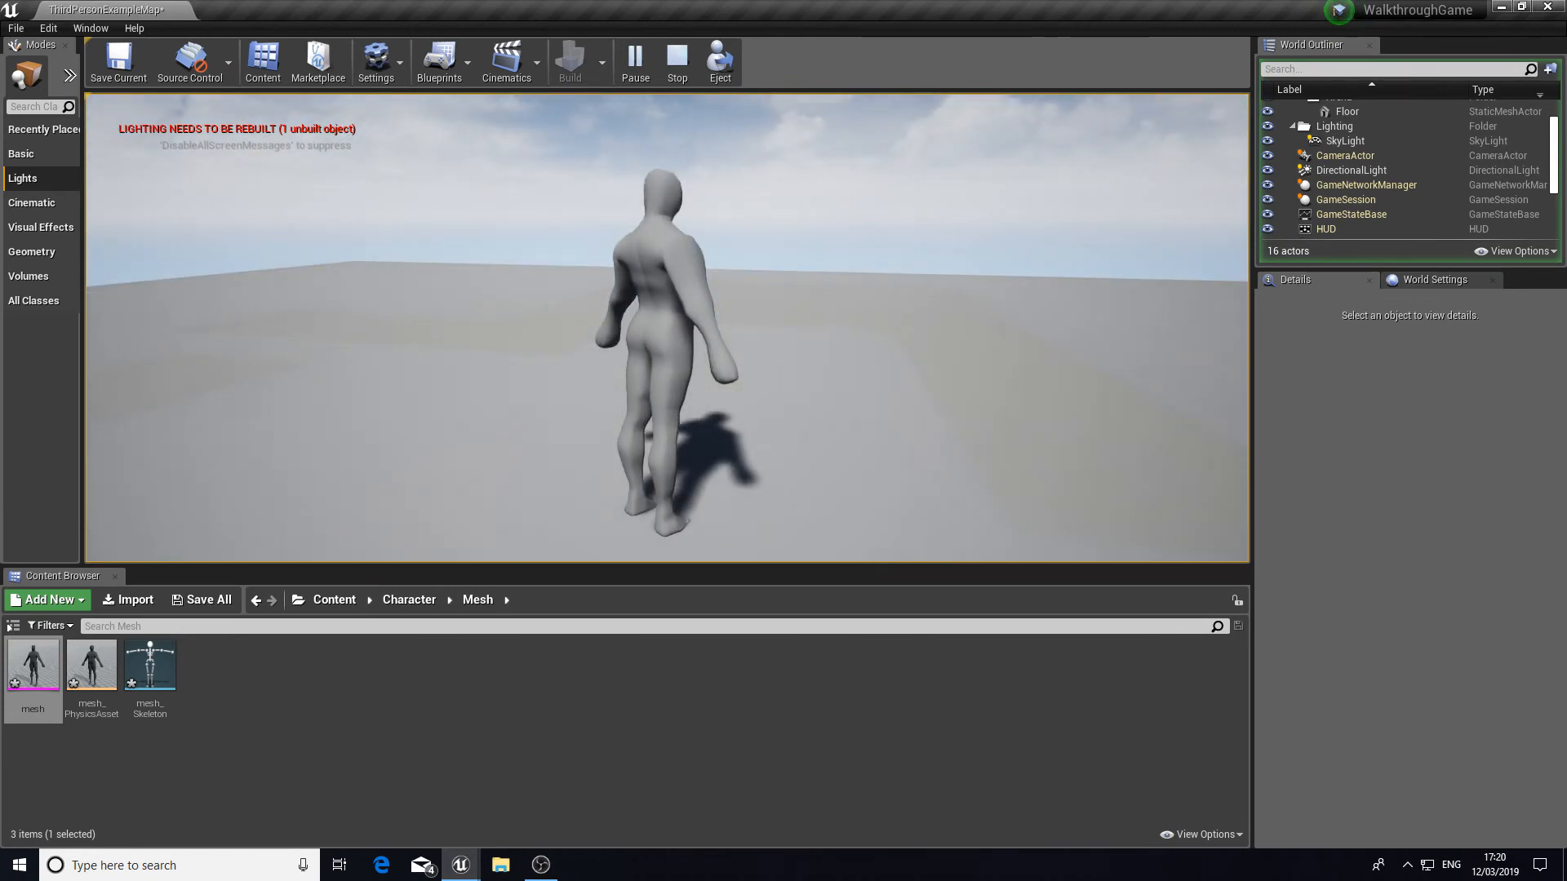